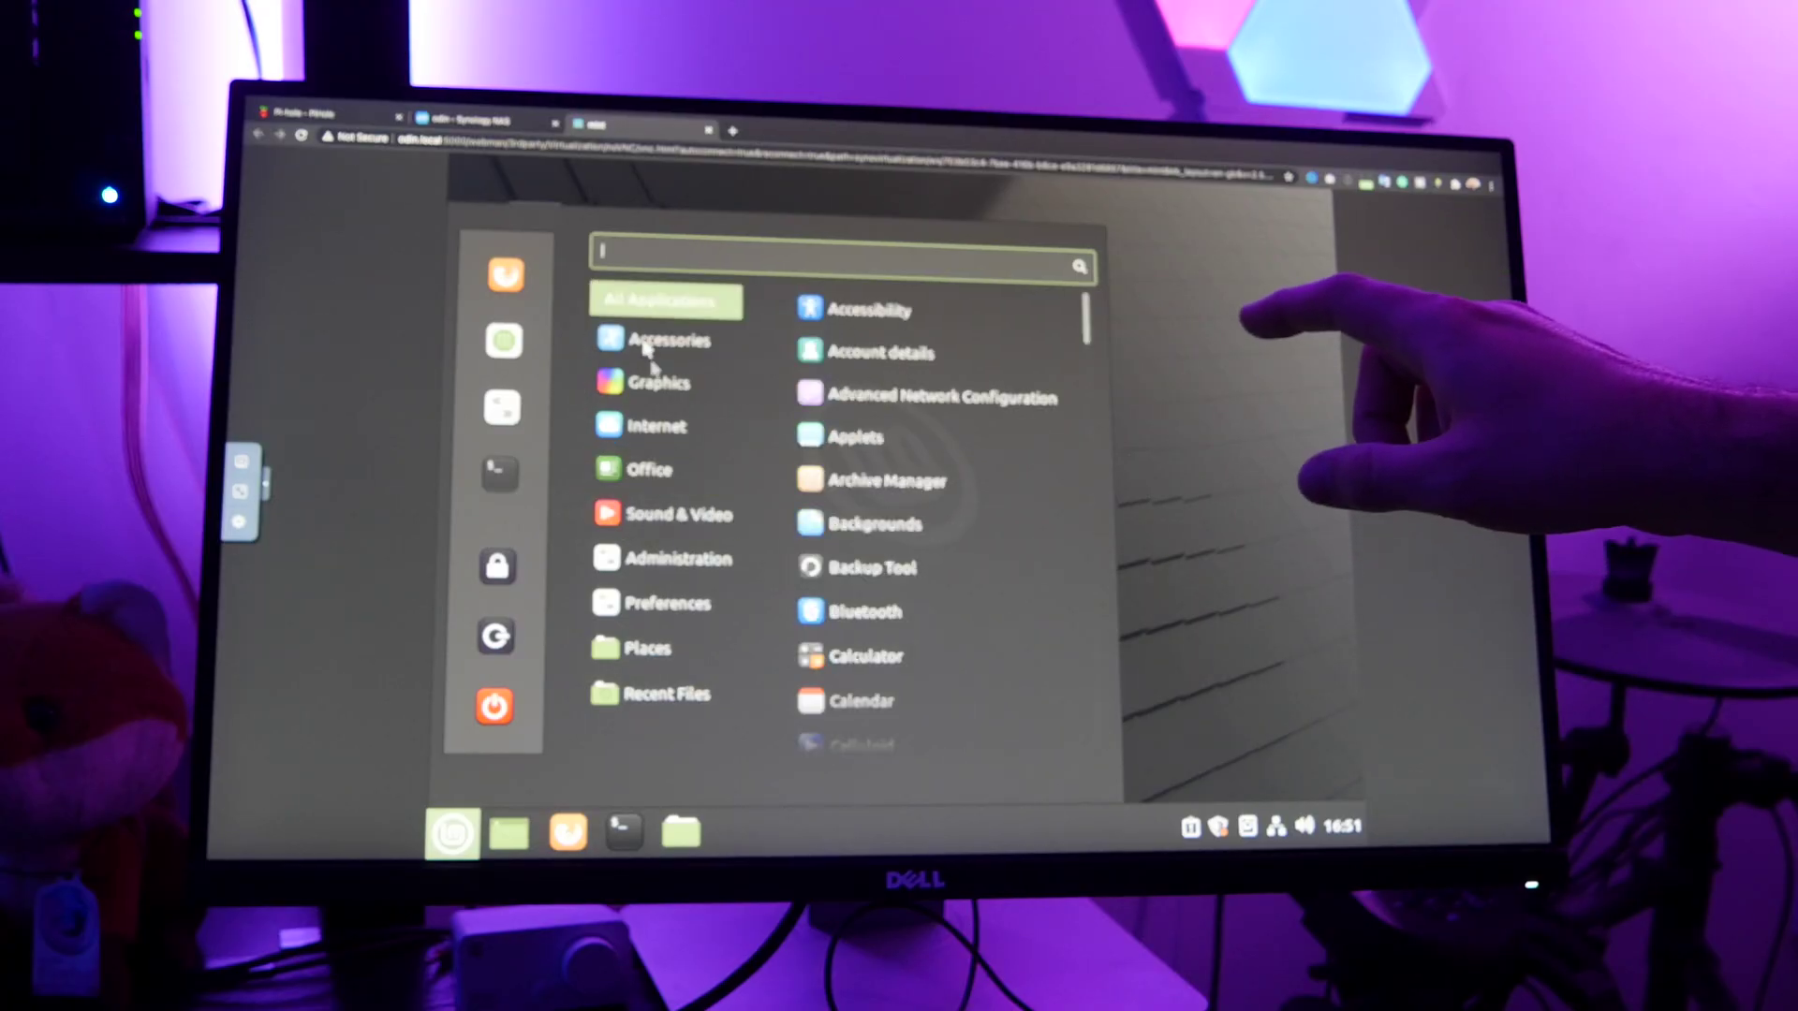
Bring up Docker from the DSM desktop.
click(312, 117)
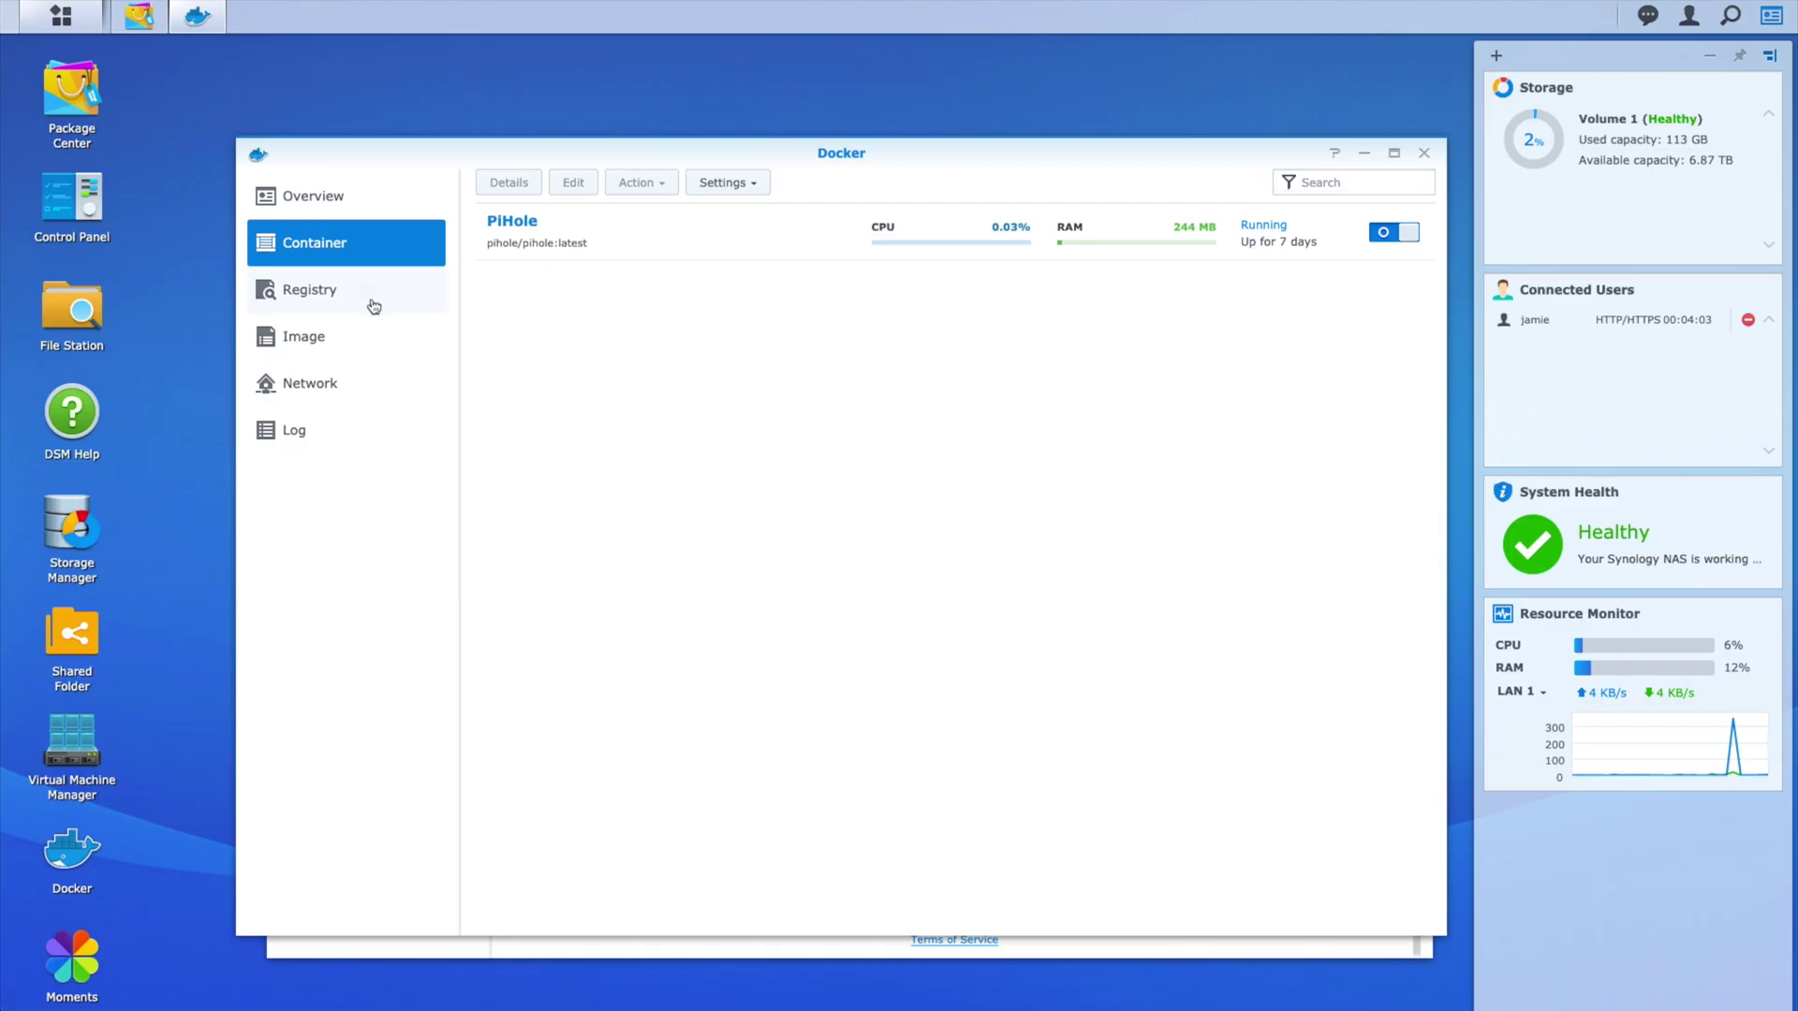
Show Docker's Registry of downloadable images and scroll down through the list.
click(373, 293)
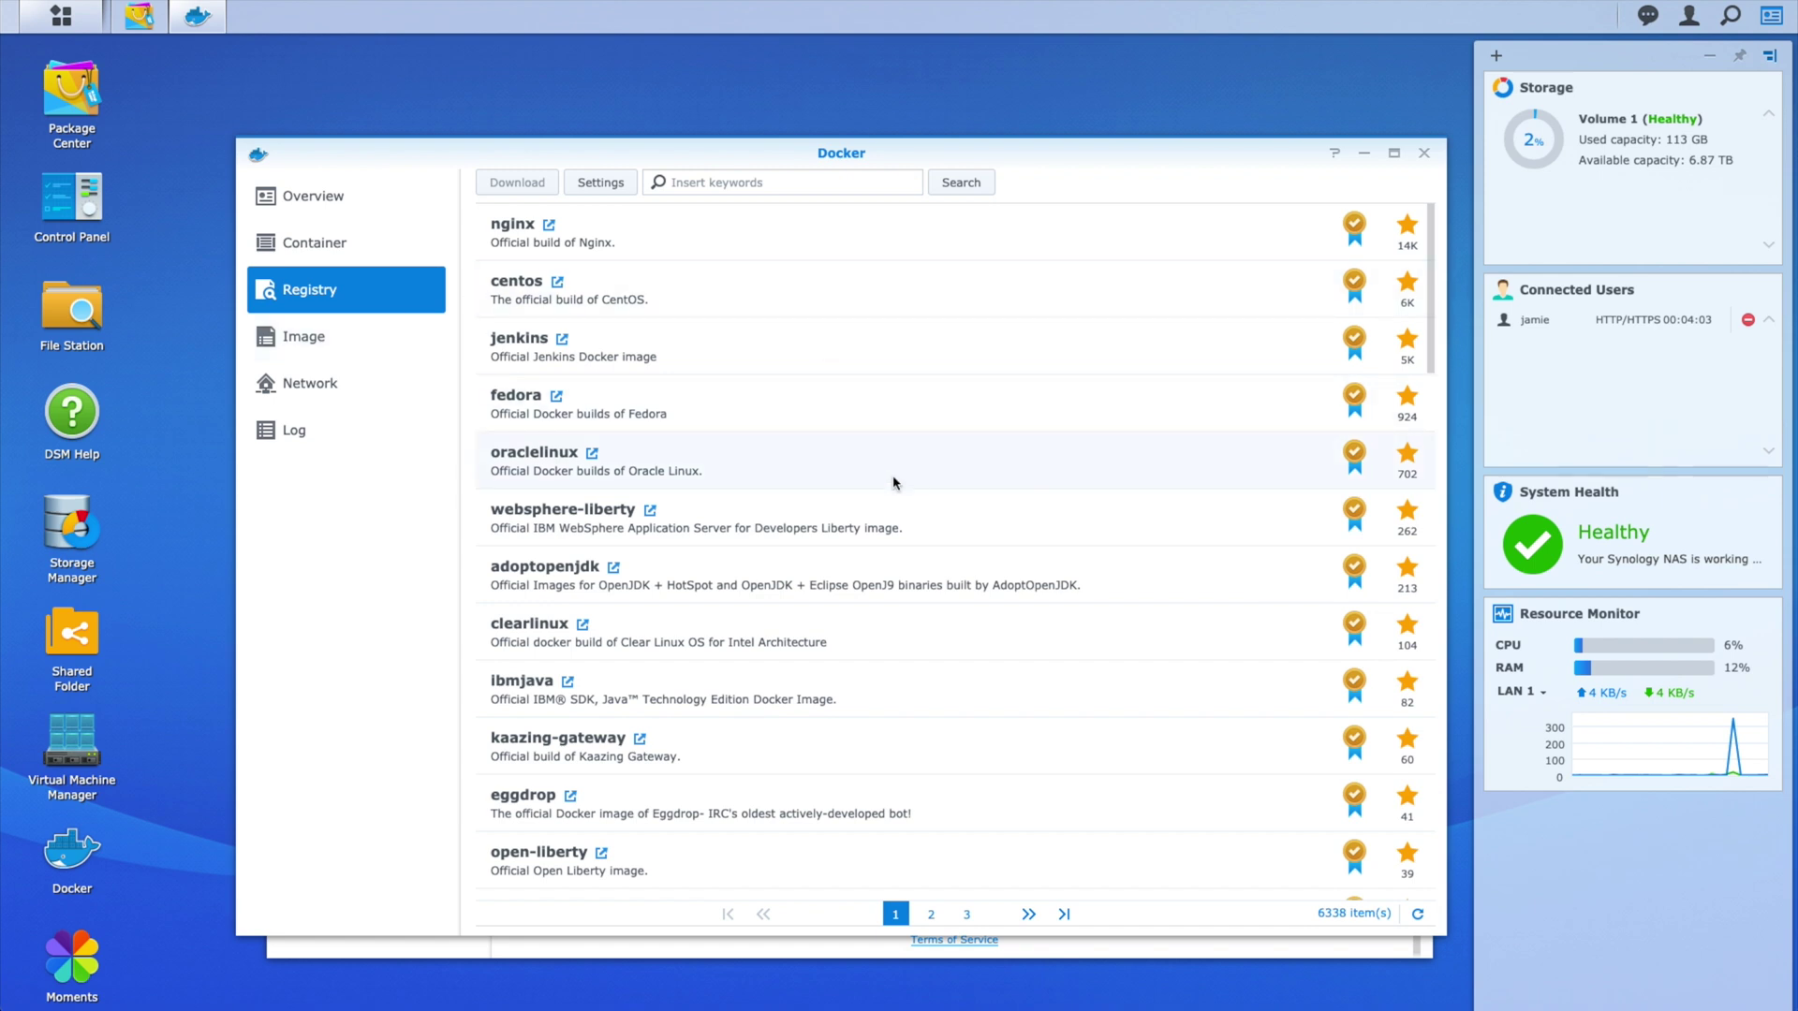
scroll(895, 482, down, 5)
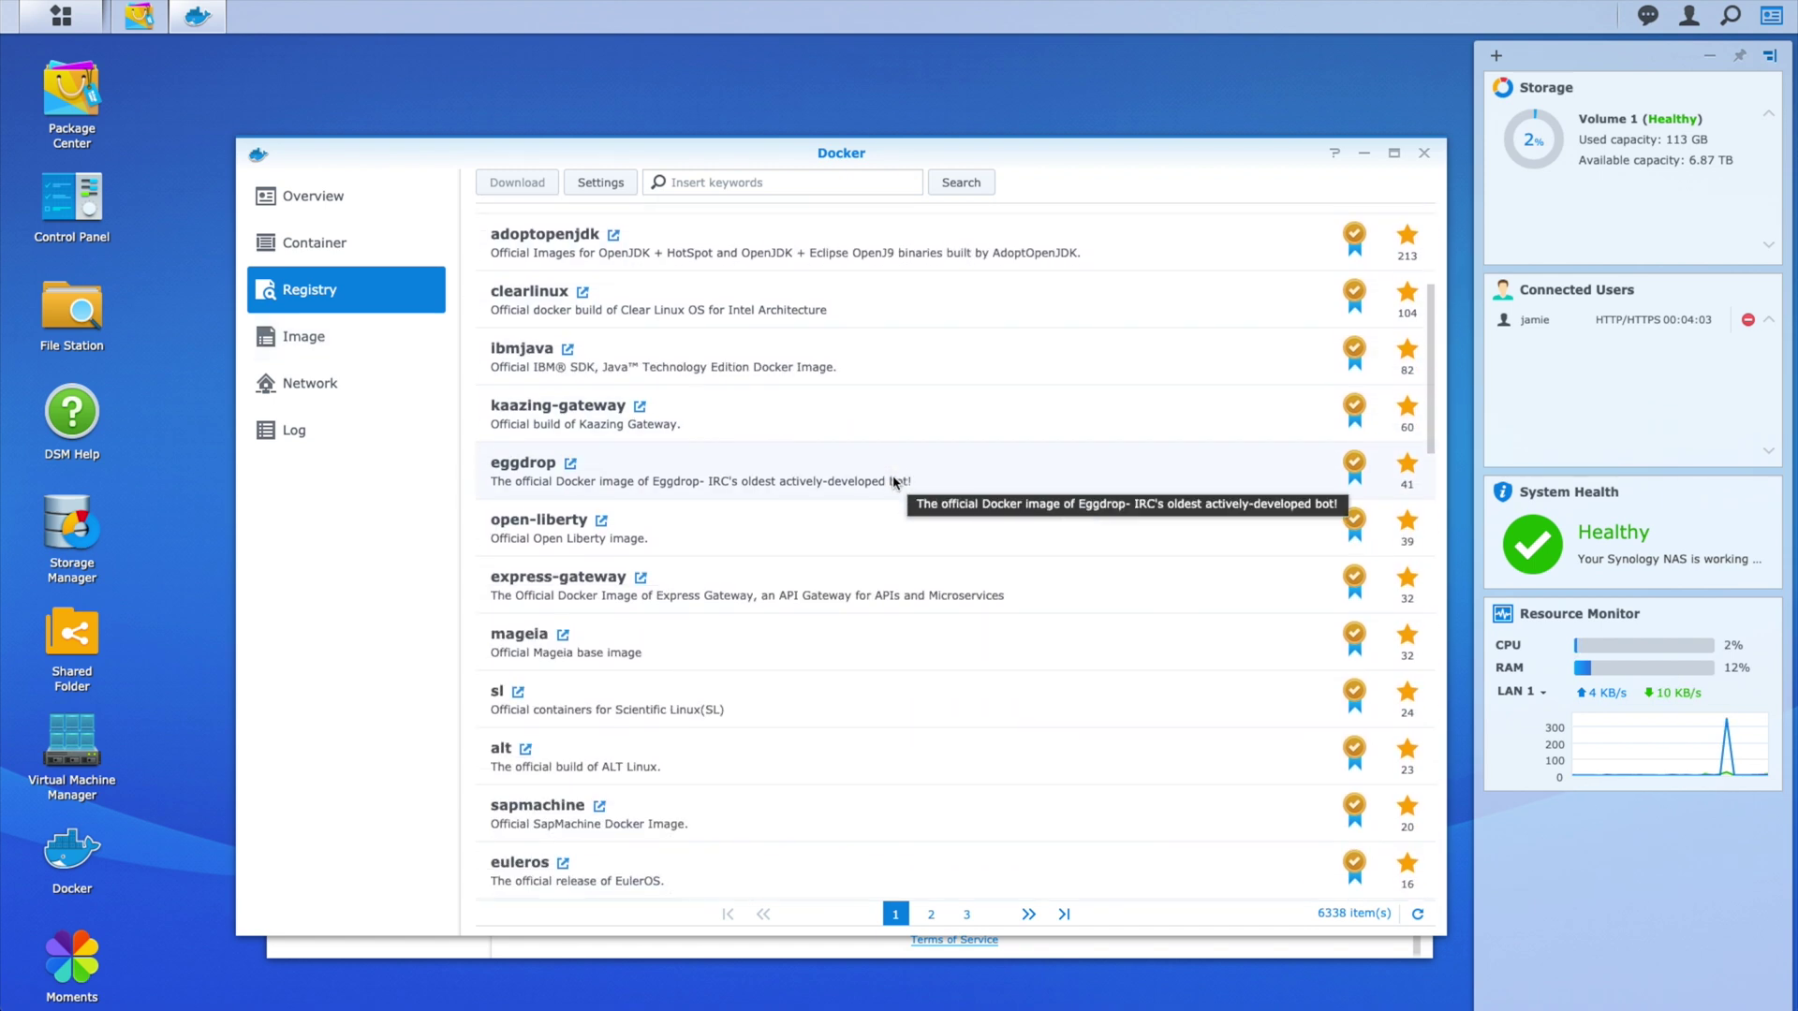
scroll(891, 475, down, 3)
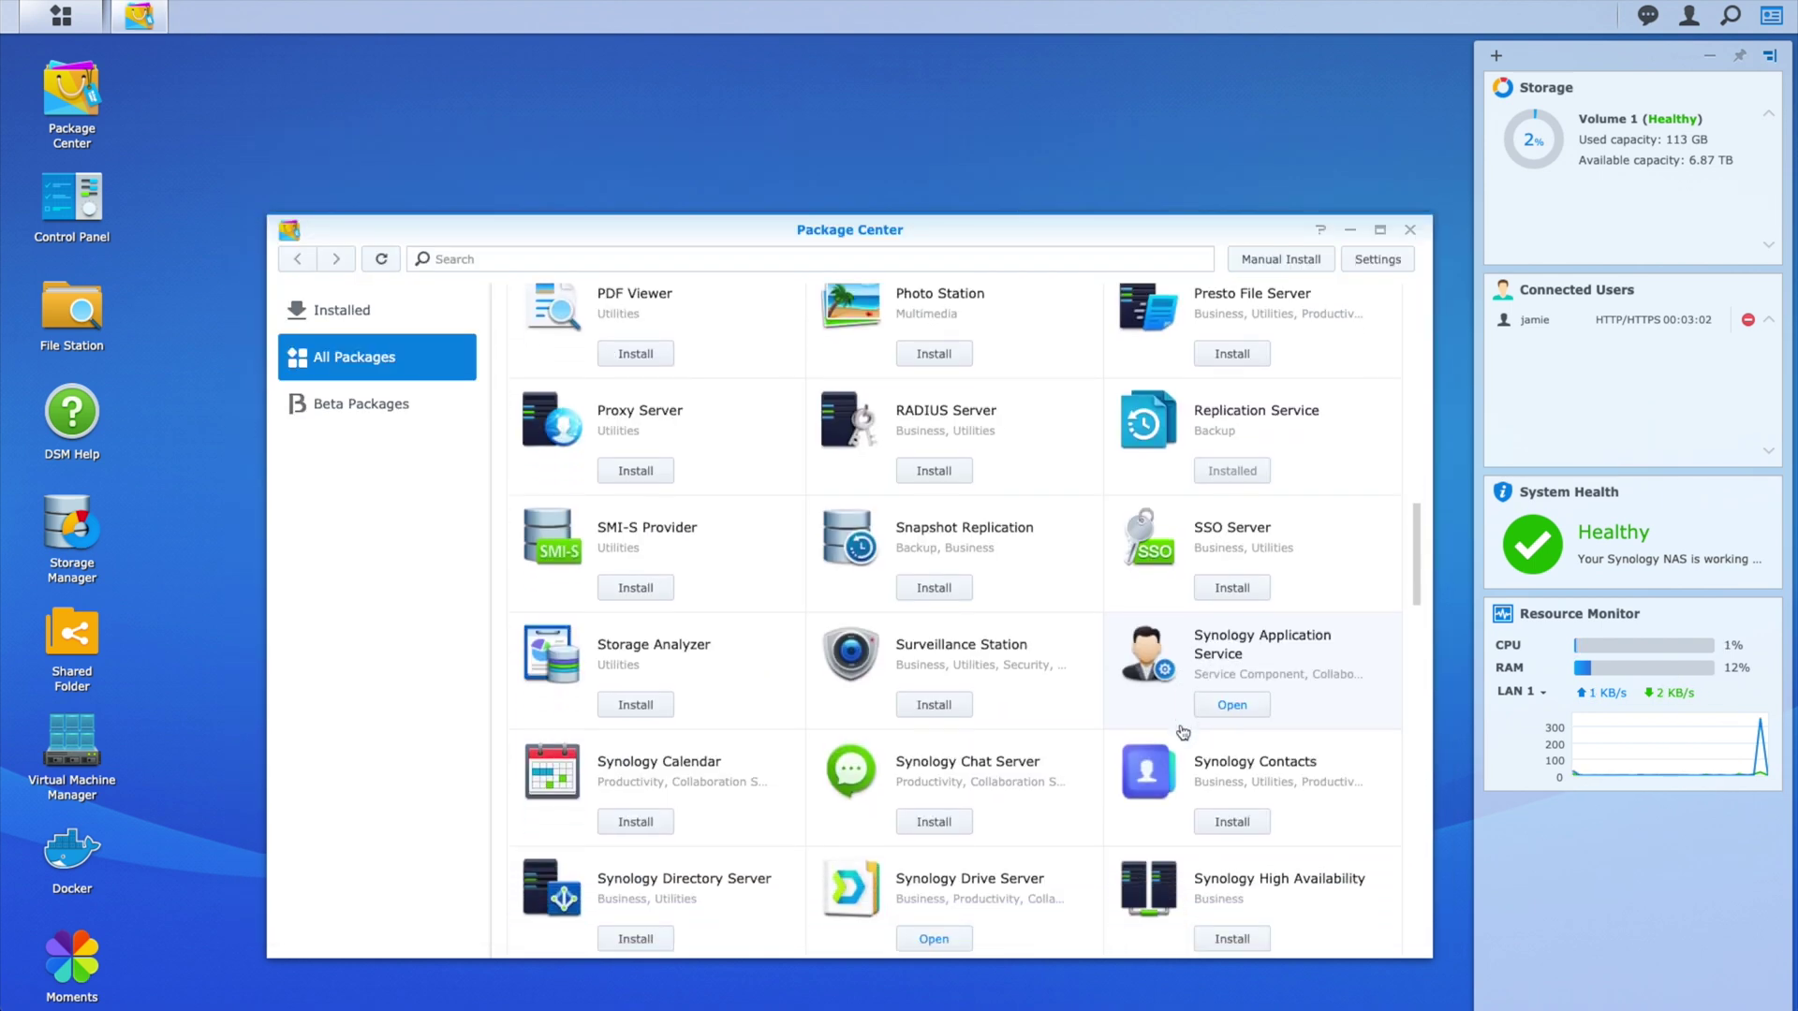
scroll(1183, 732, down, 2)
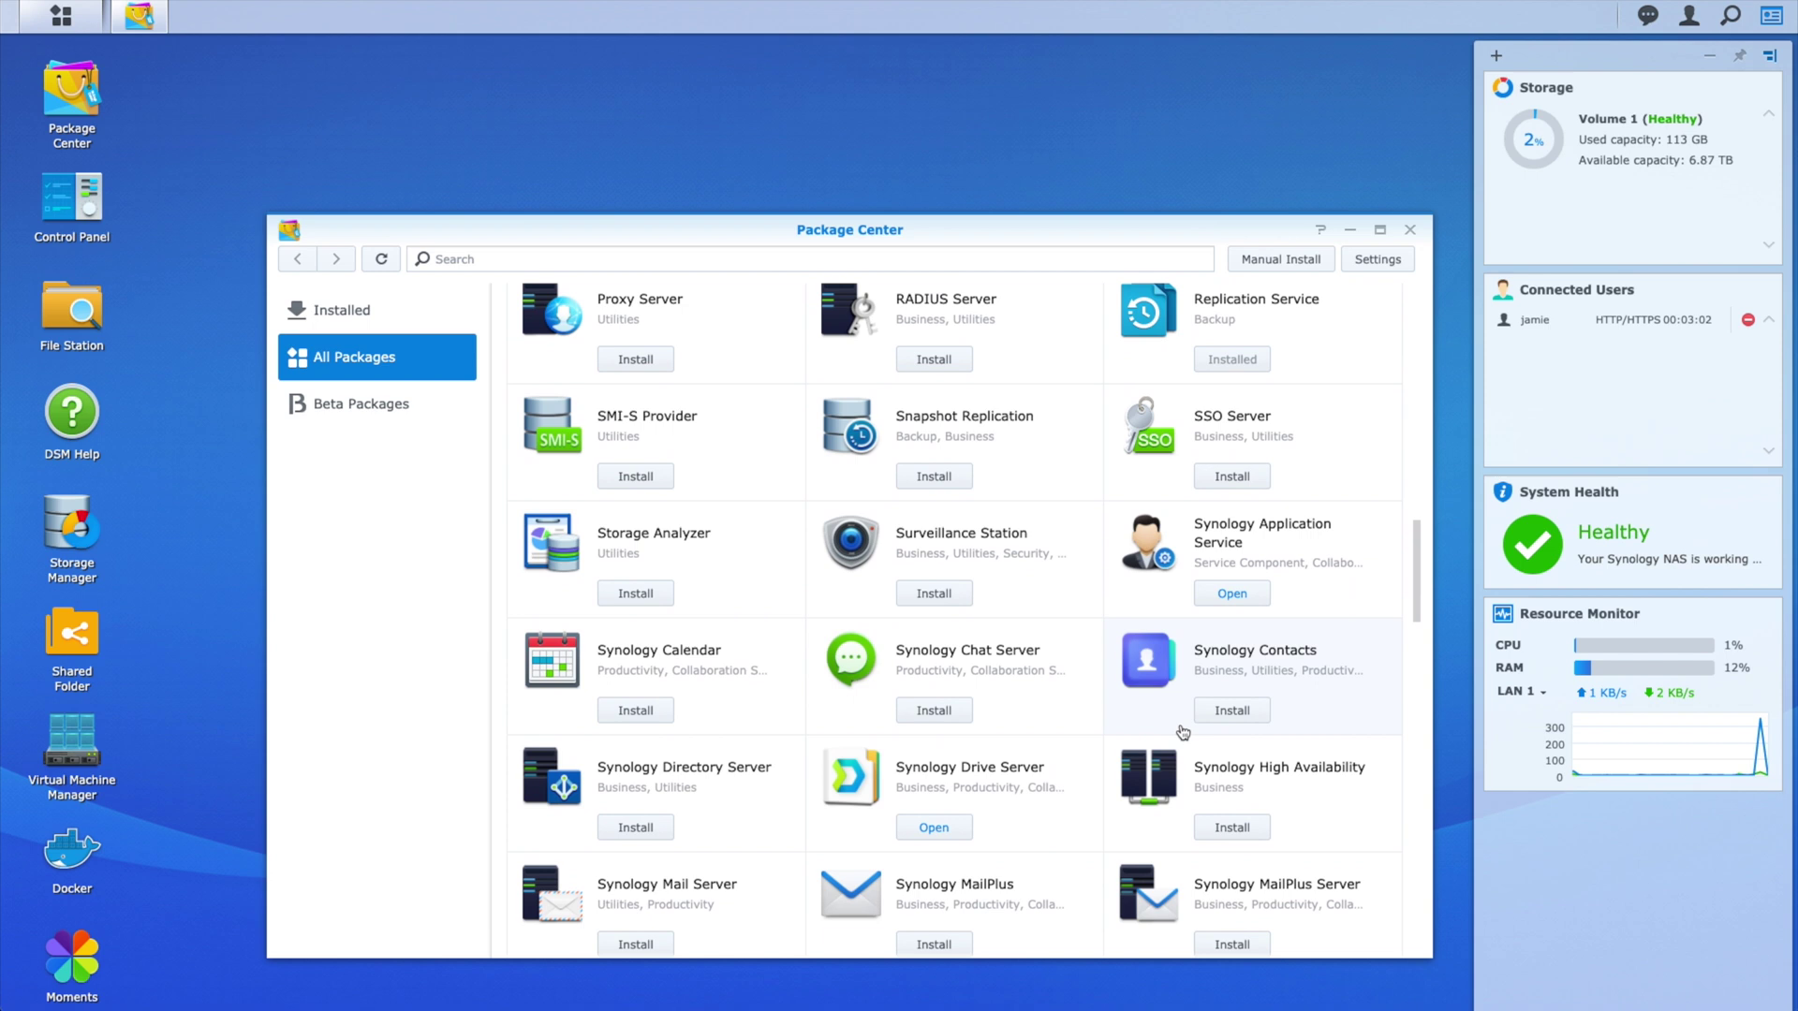
scroll(1183, 732, down, 3)
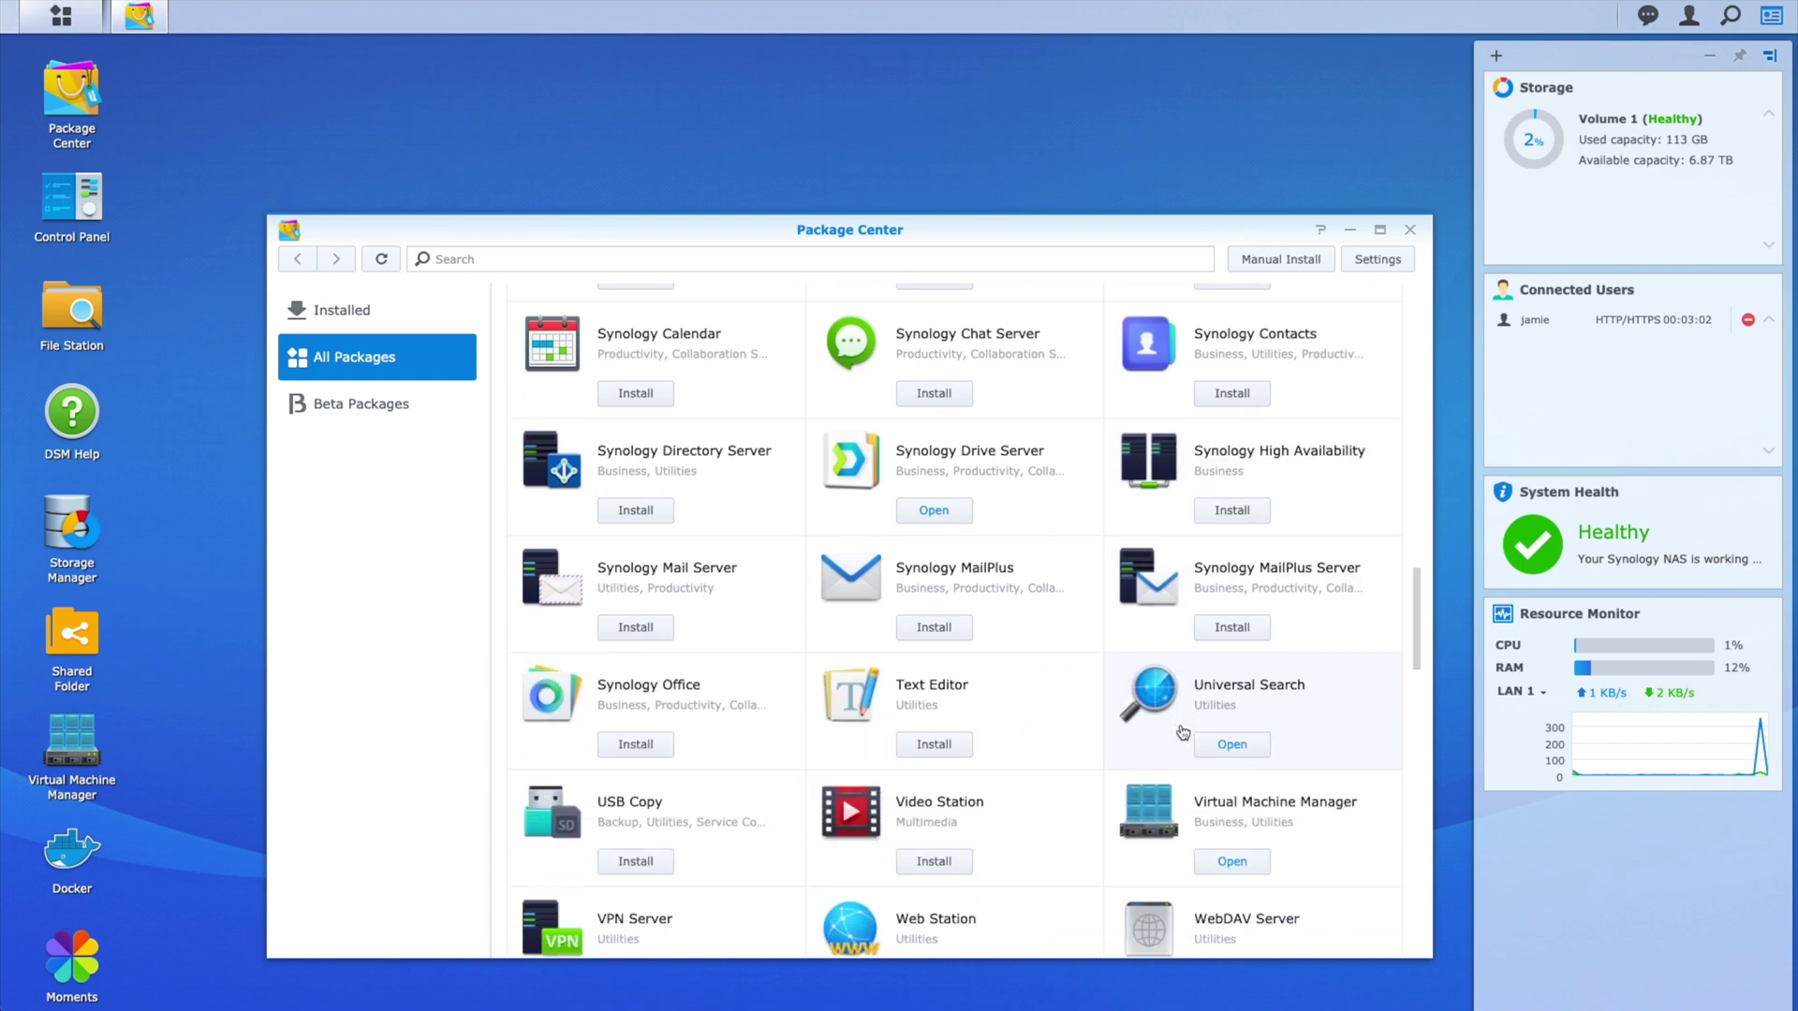
scroll(1182, 732, down, 5)
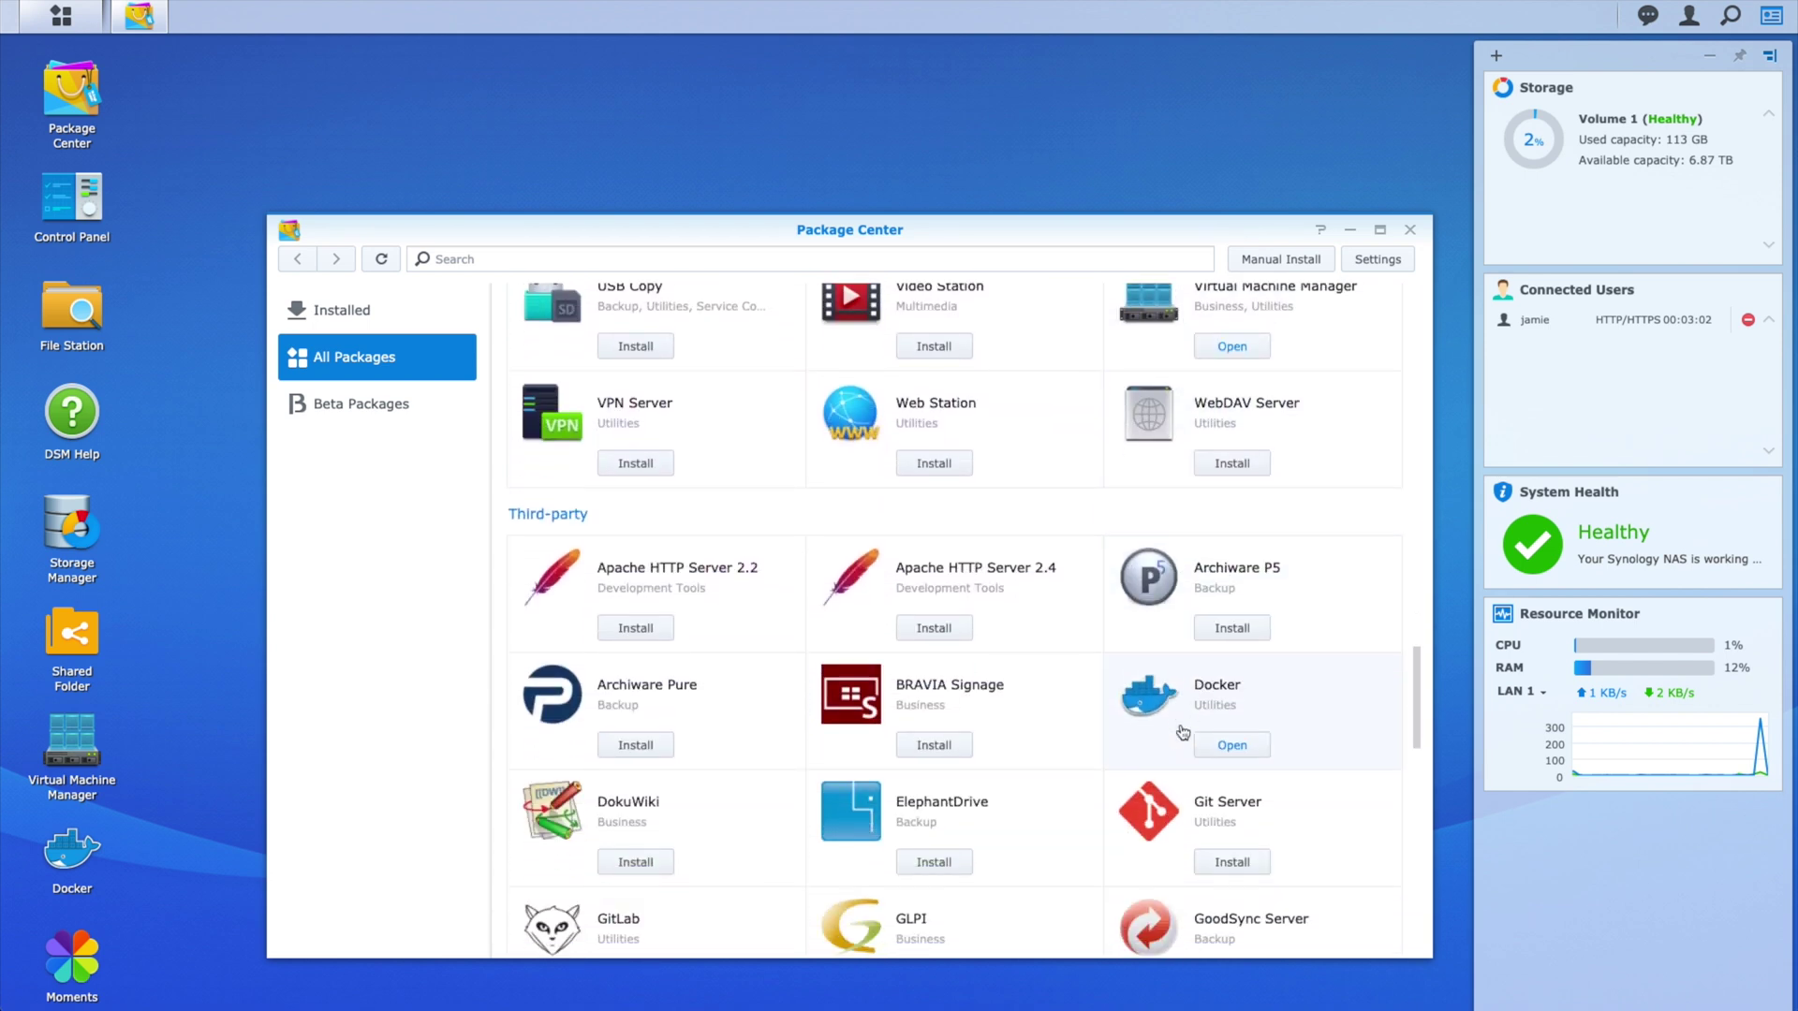
scroll(1183, 732, down, 4)
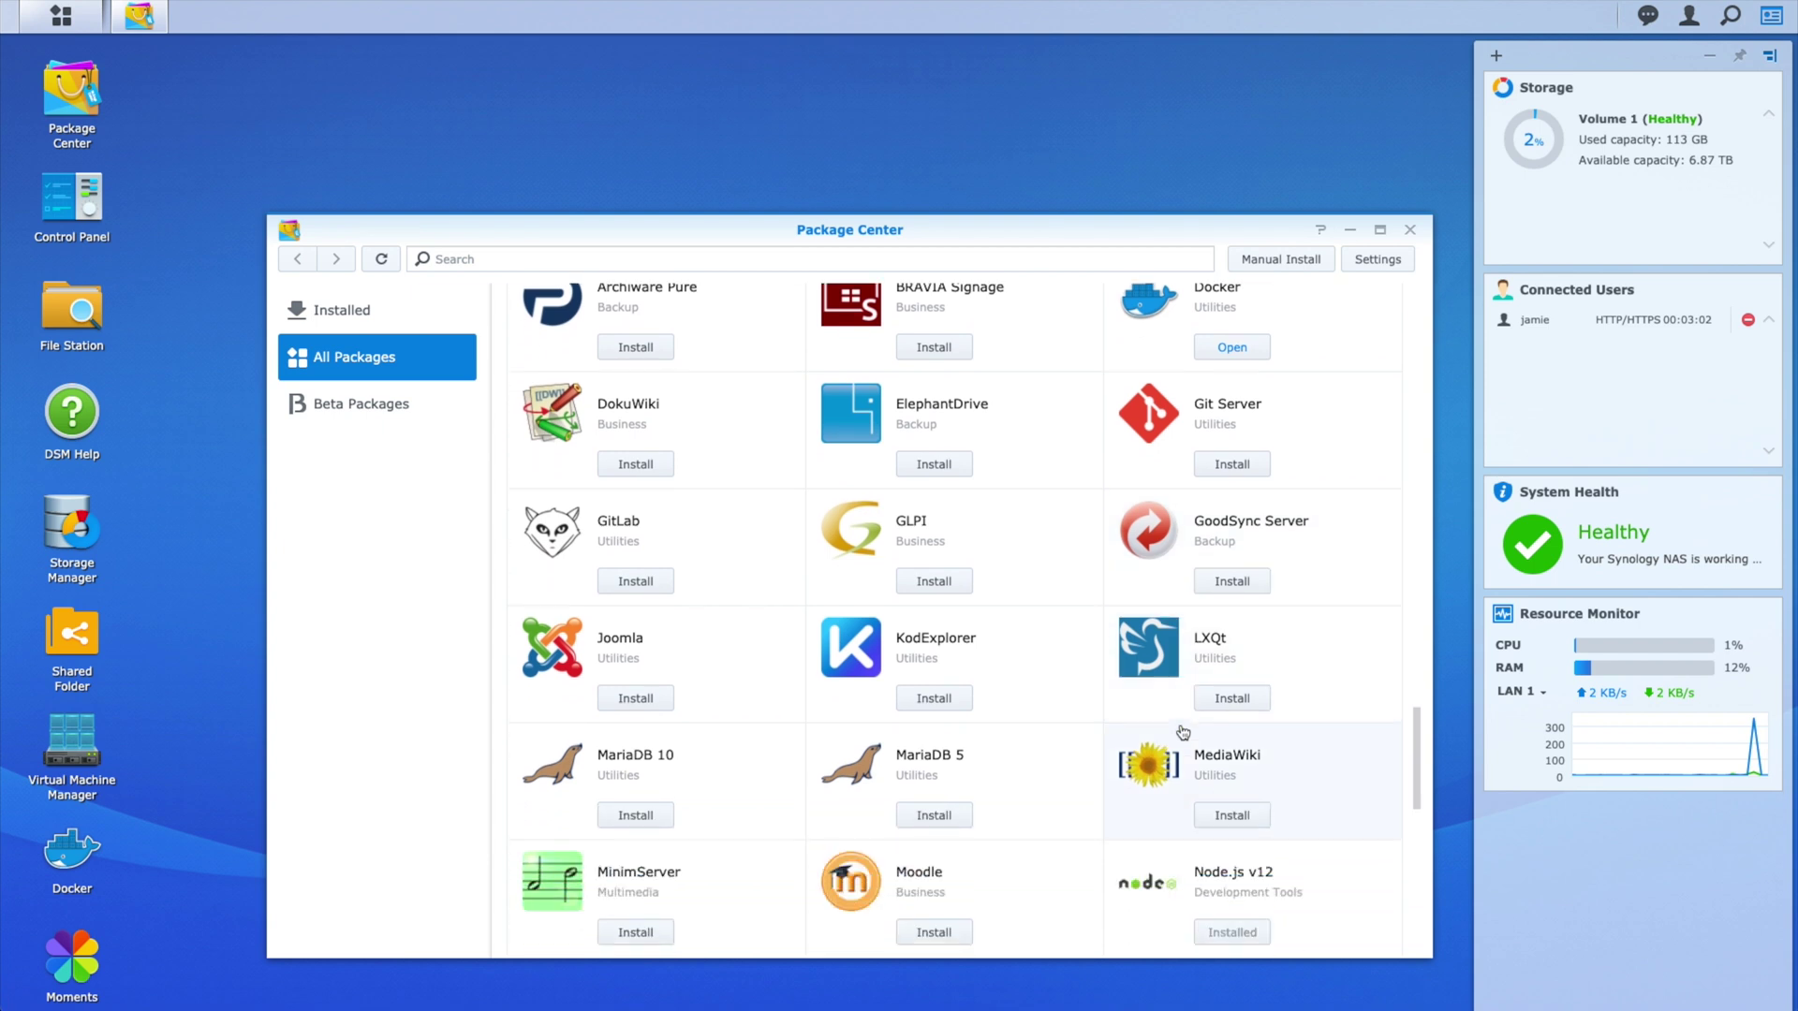
scroll(1182, 733, down, 4)
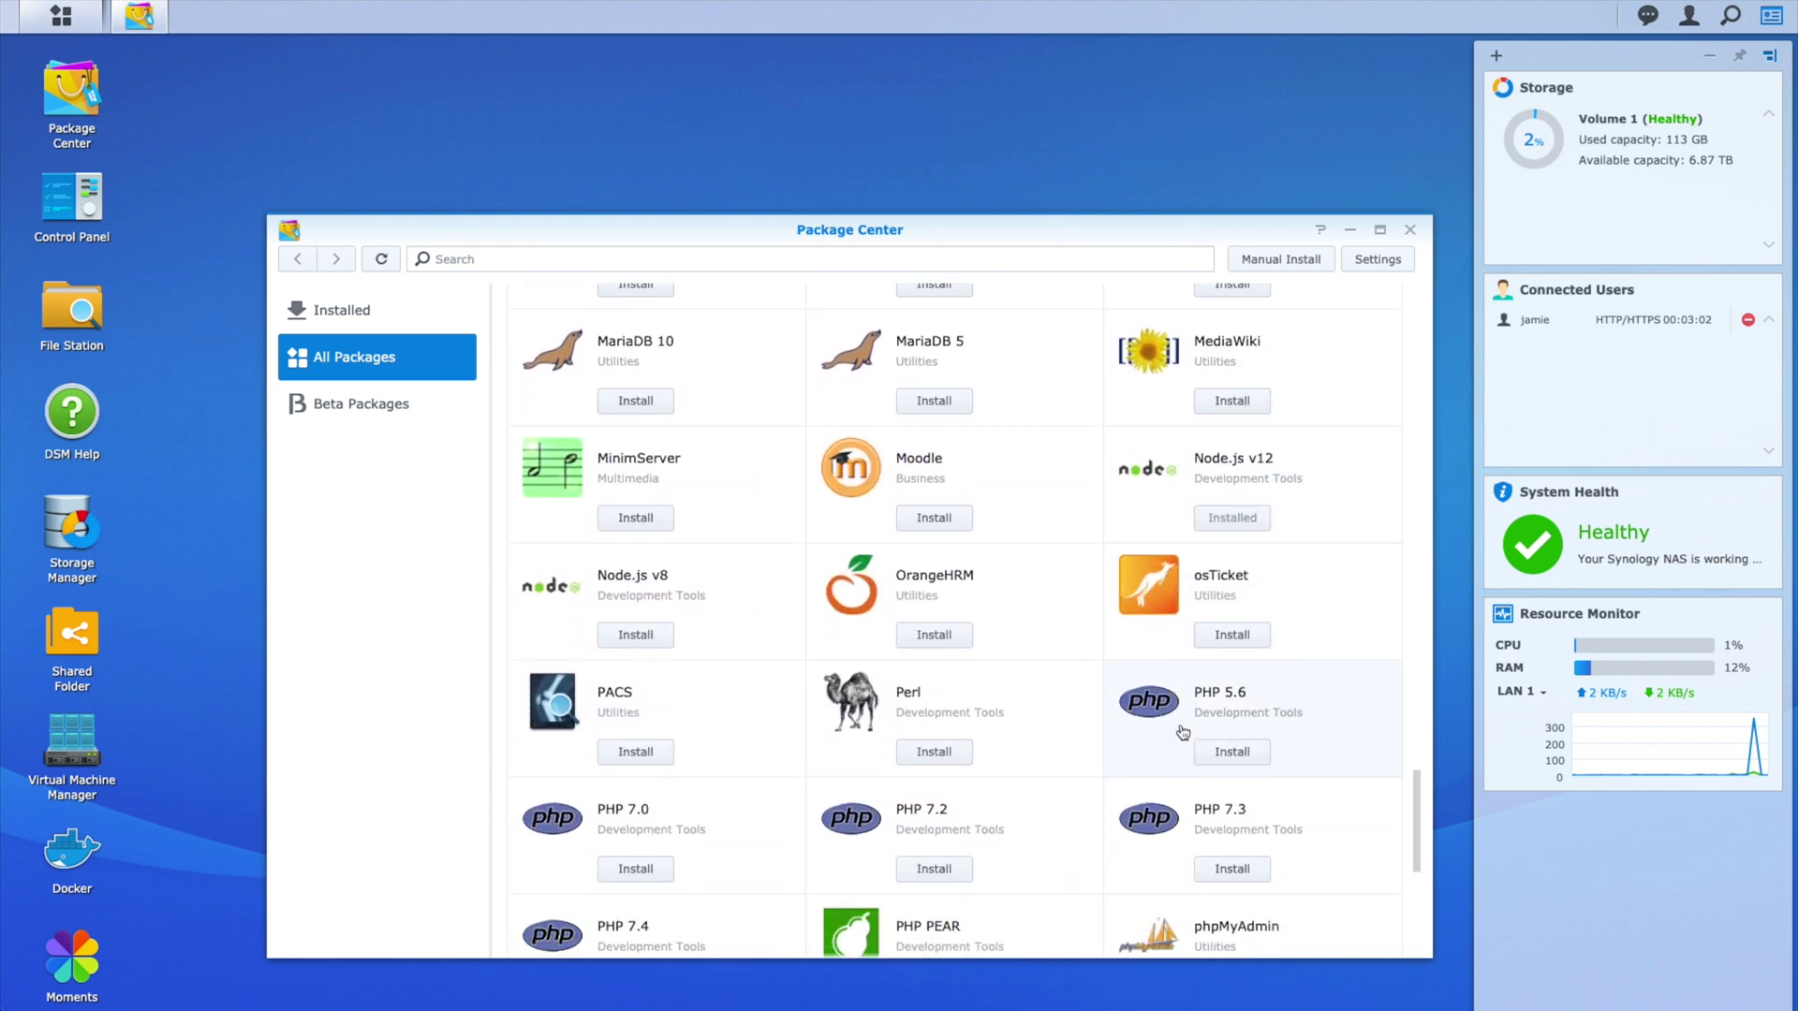
scroll(1183, 732, down, 5)
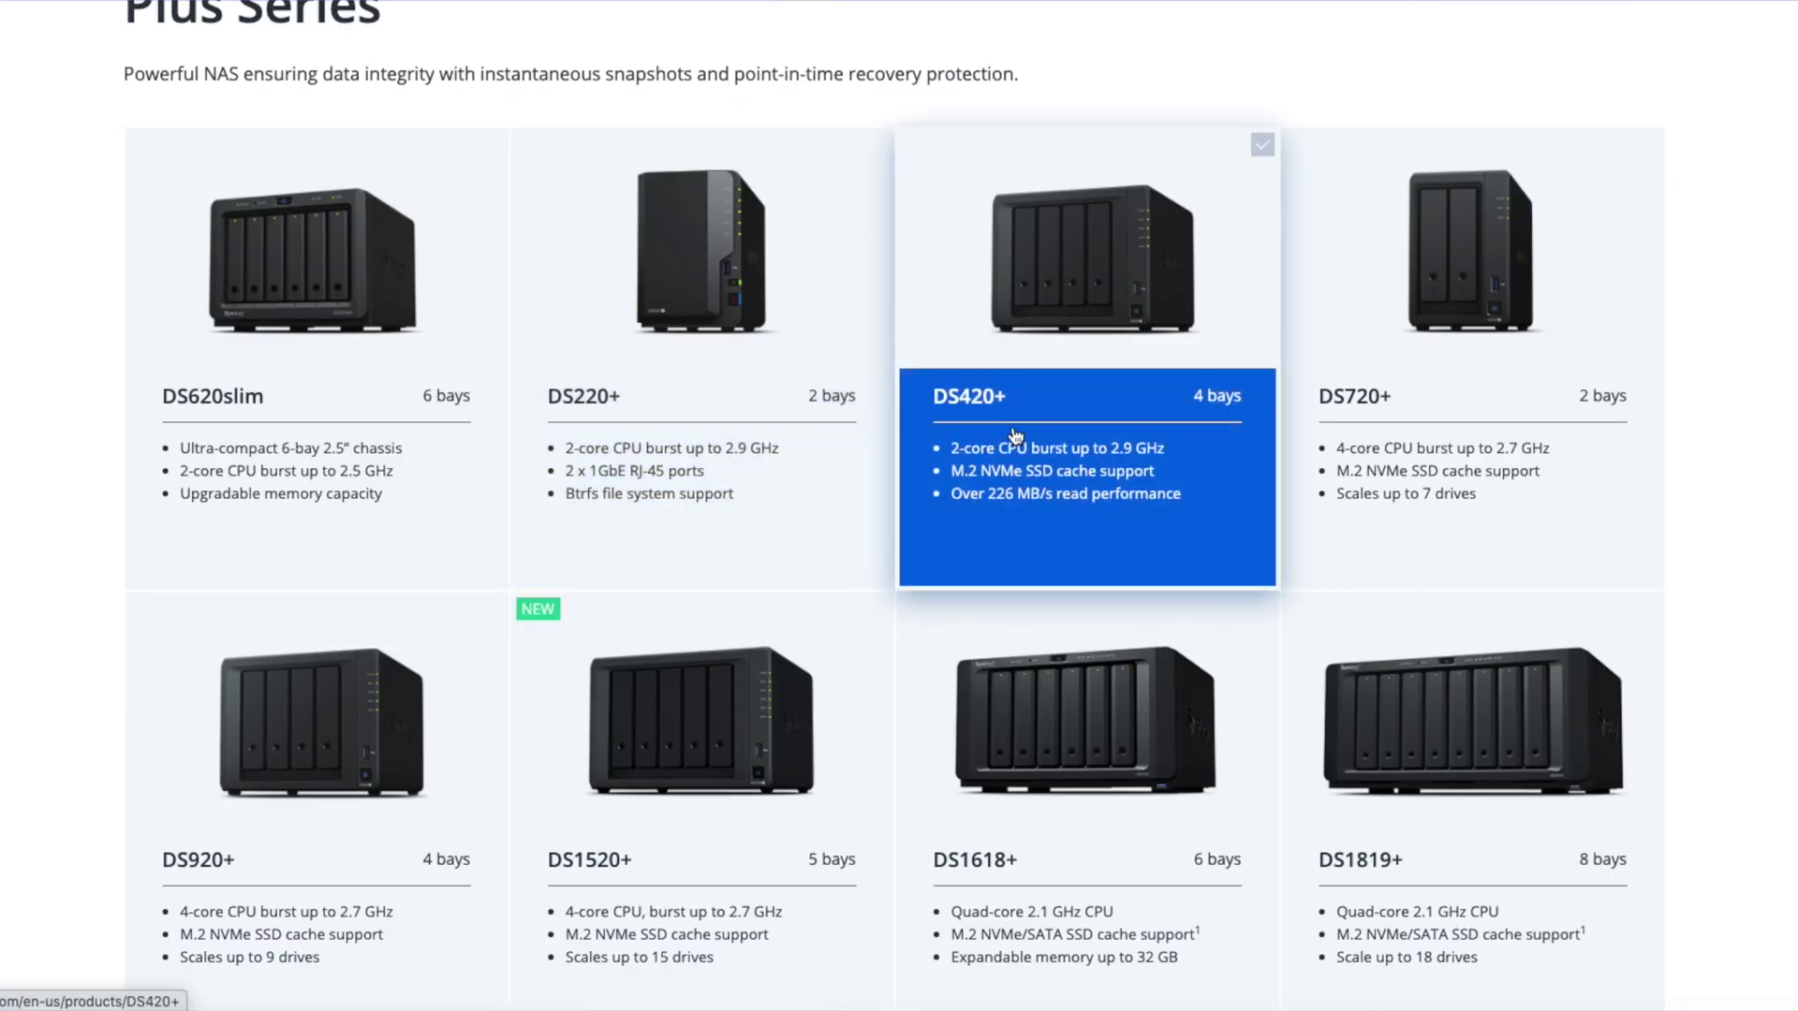
Scroll through the Plus, Value, J Series and Expansion models, then back to Plus Series.
scroll(1383, 470, down, 8)
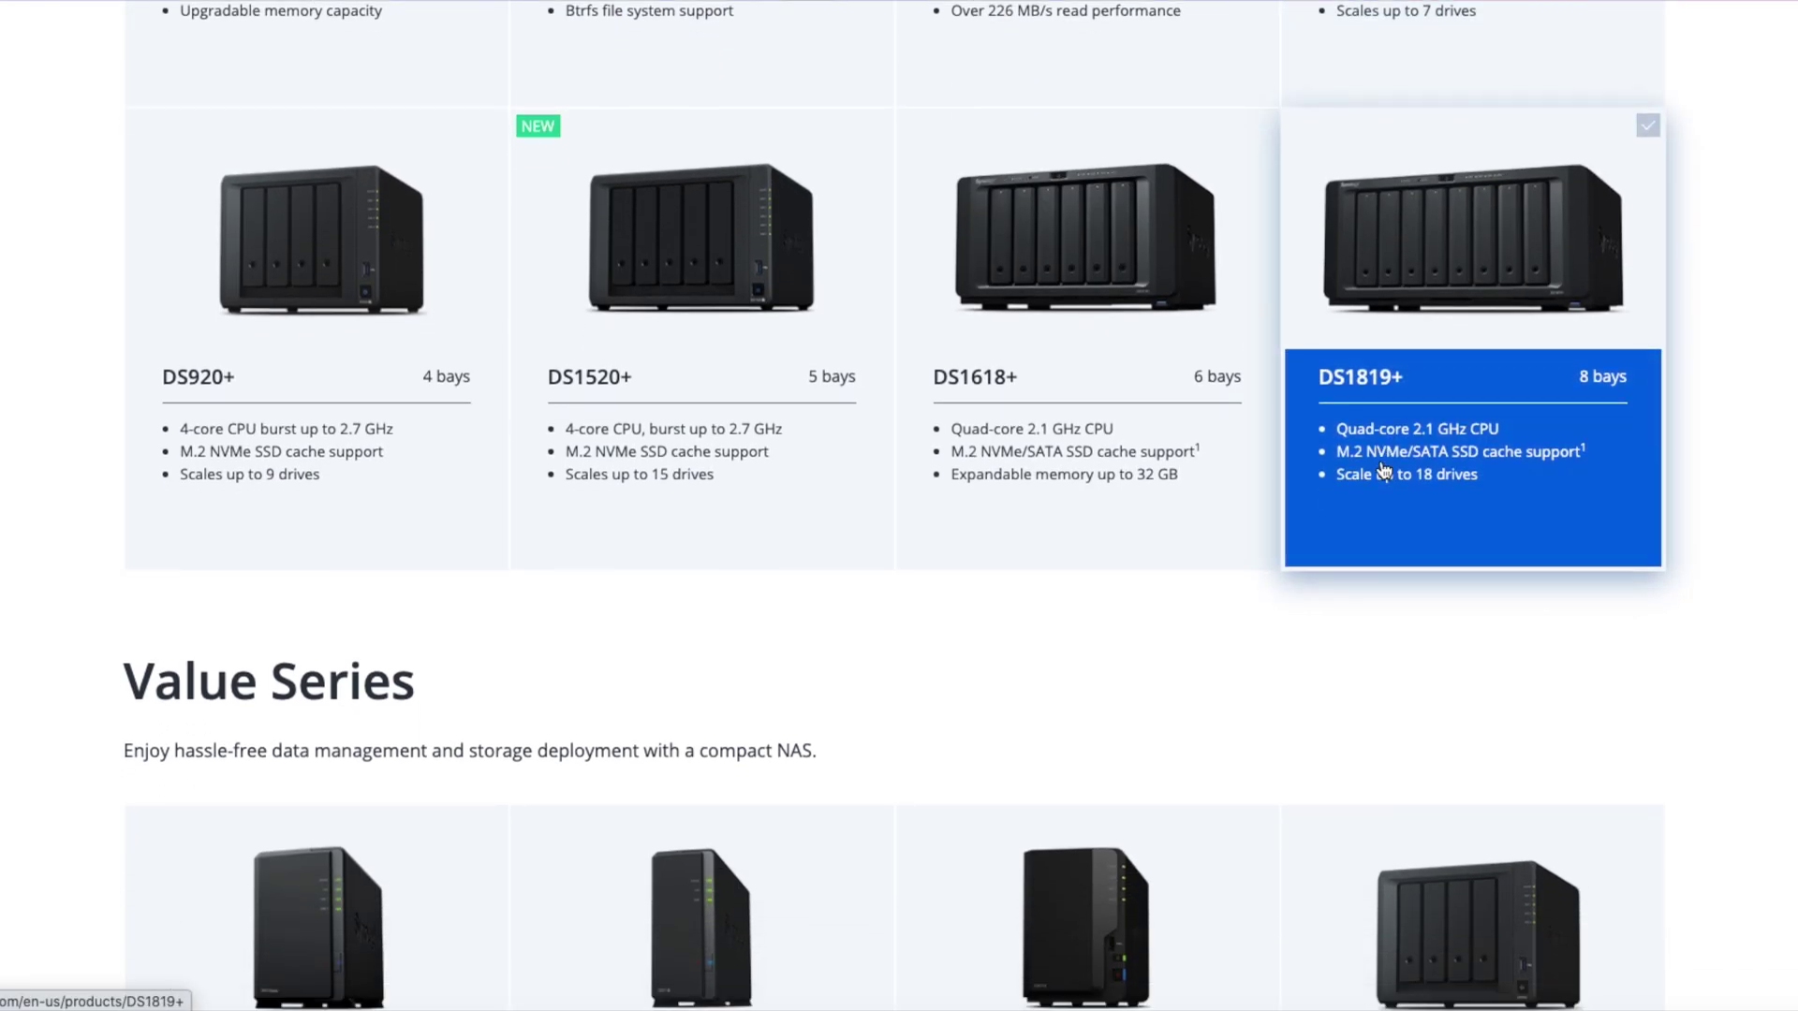
scroll(1358, 459, down, 5)
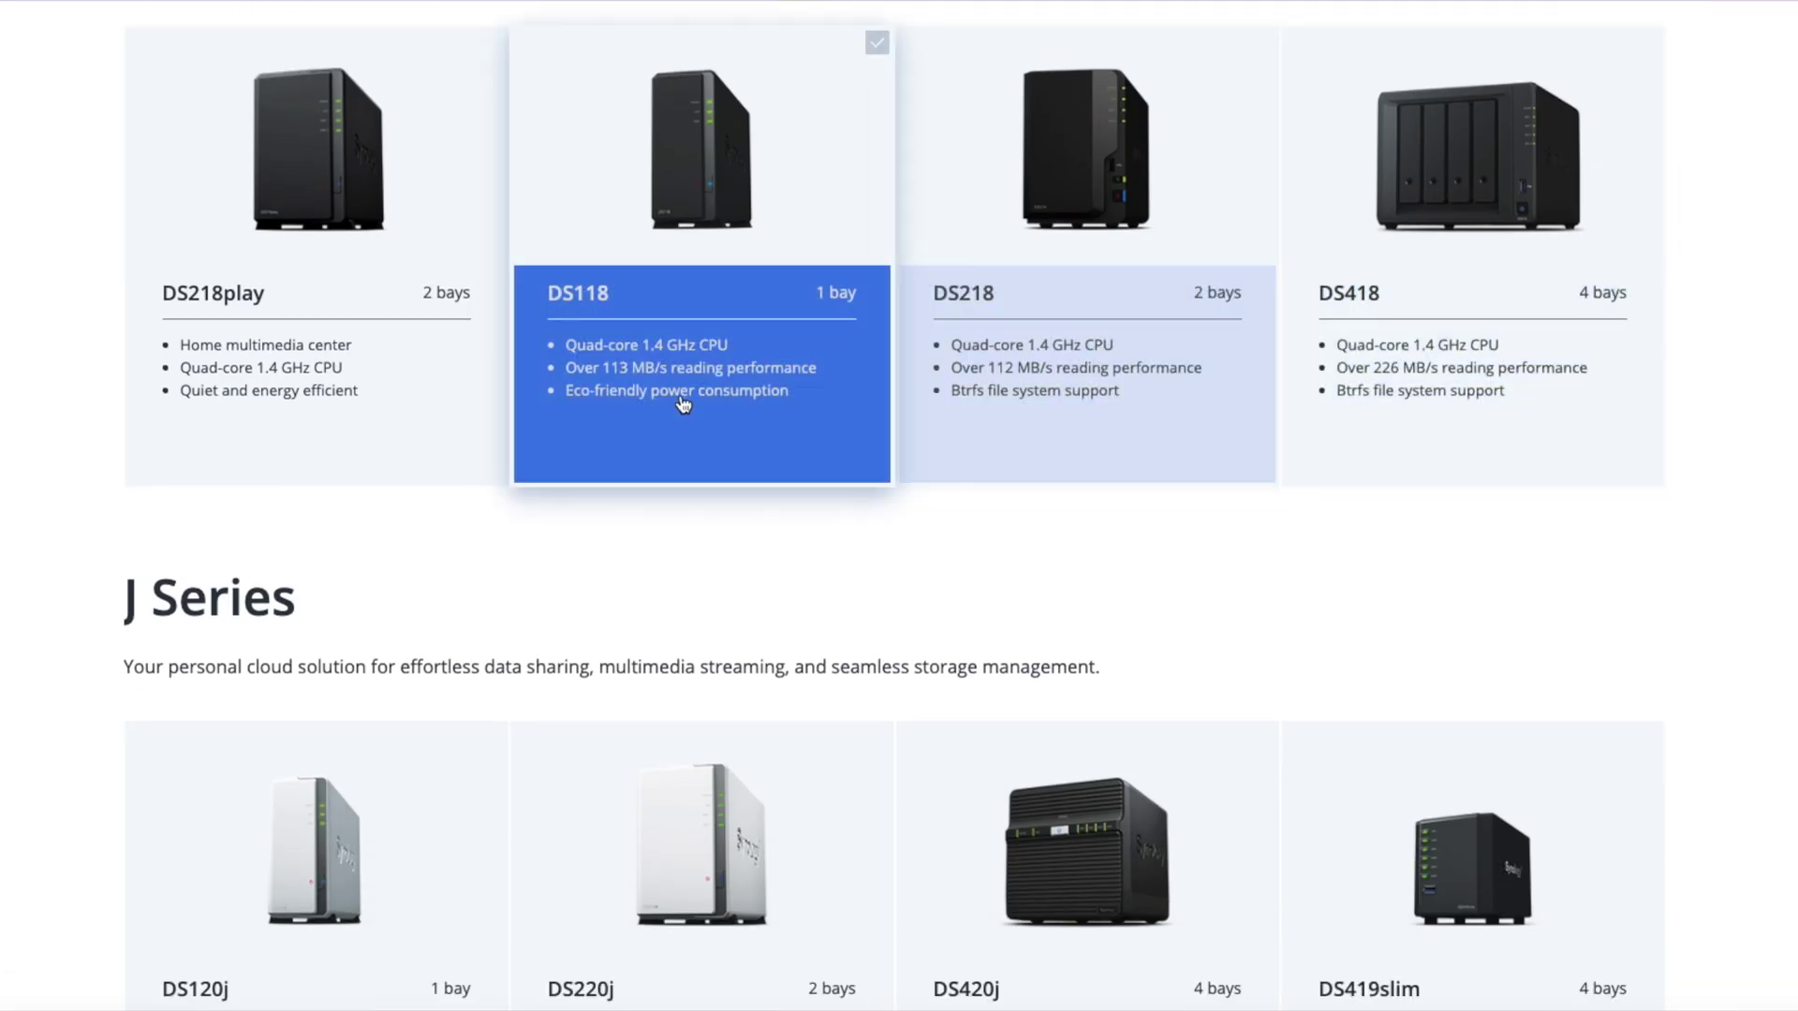
scroll(1545, 343, down, 4)
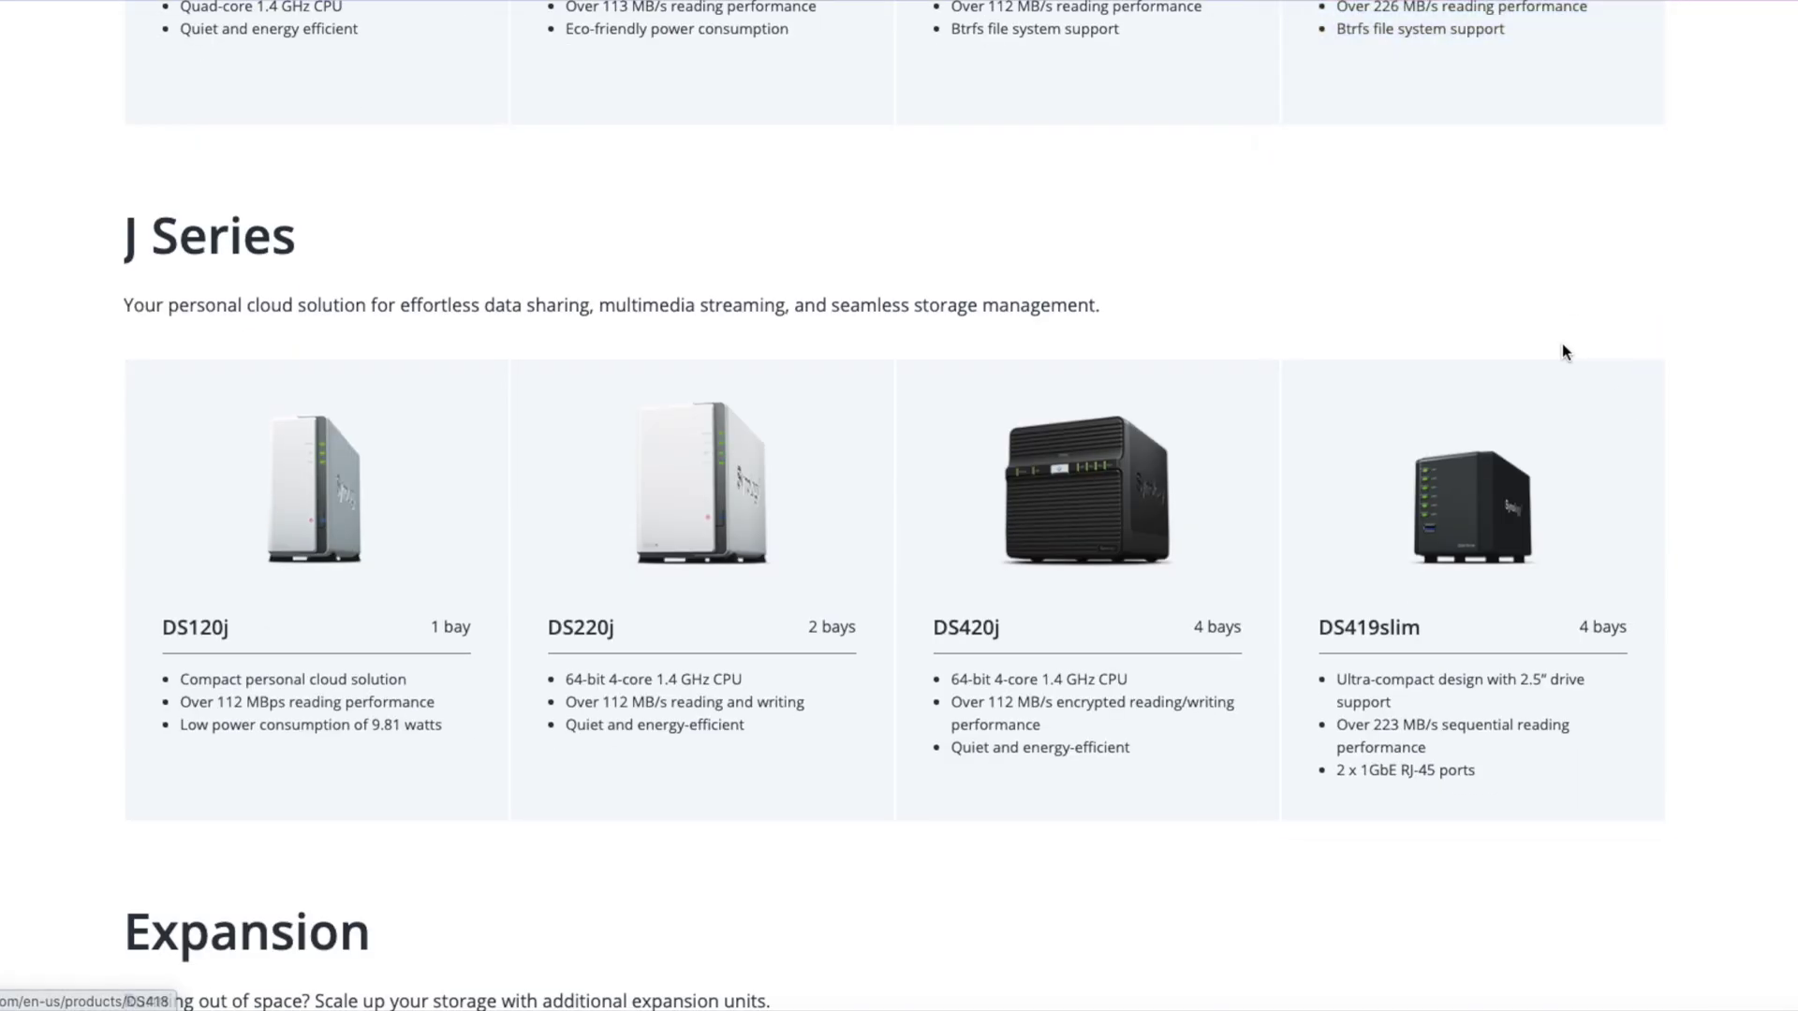
scroll(1196, 718, down, 7)
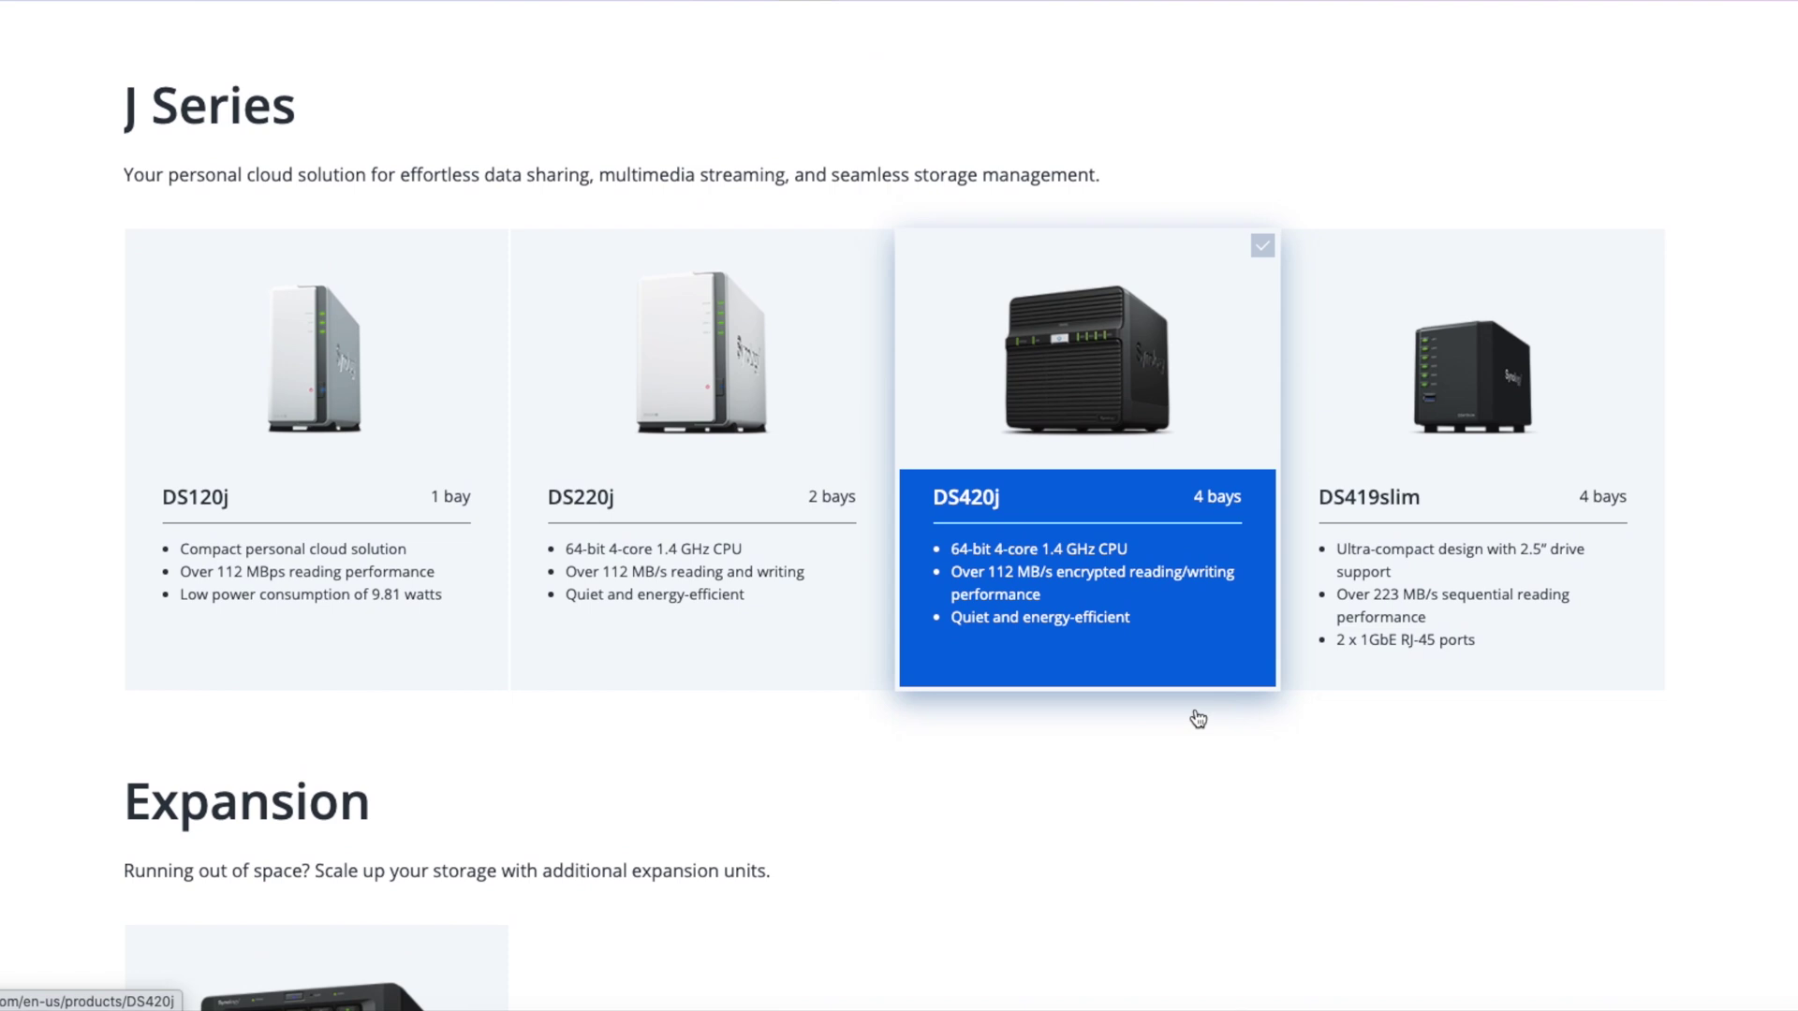
scroll(1196, 718, down, 1)
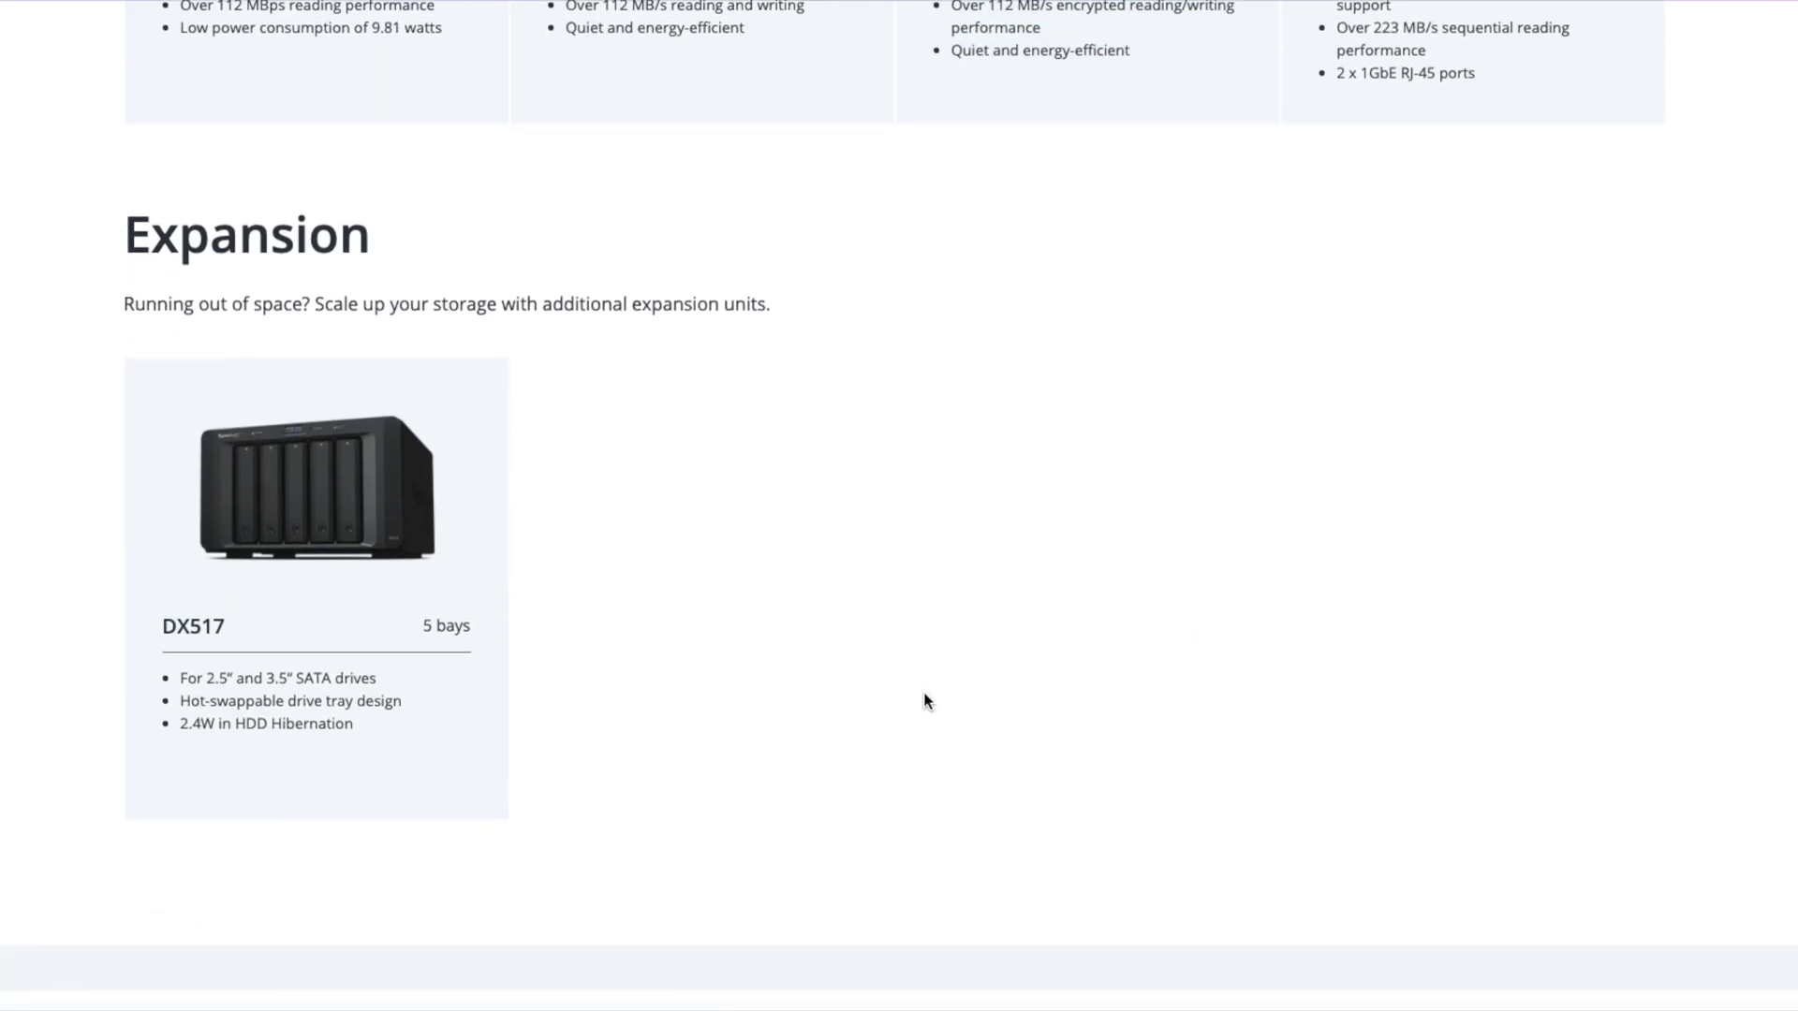
scroll(394, 655, up, 6)
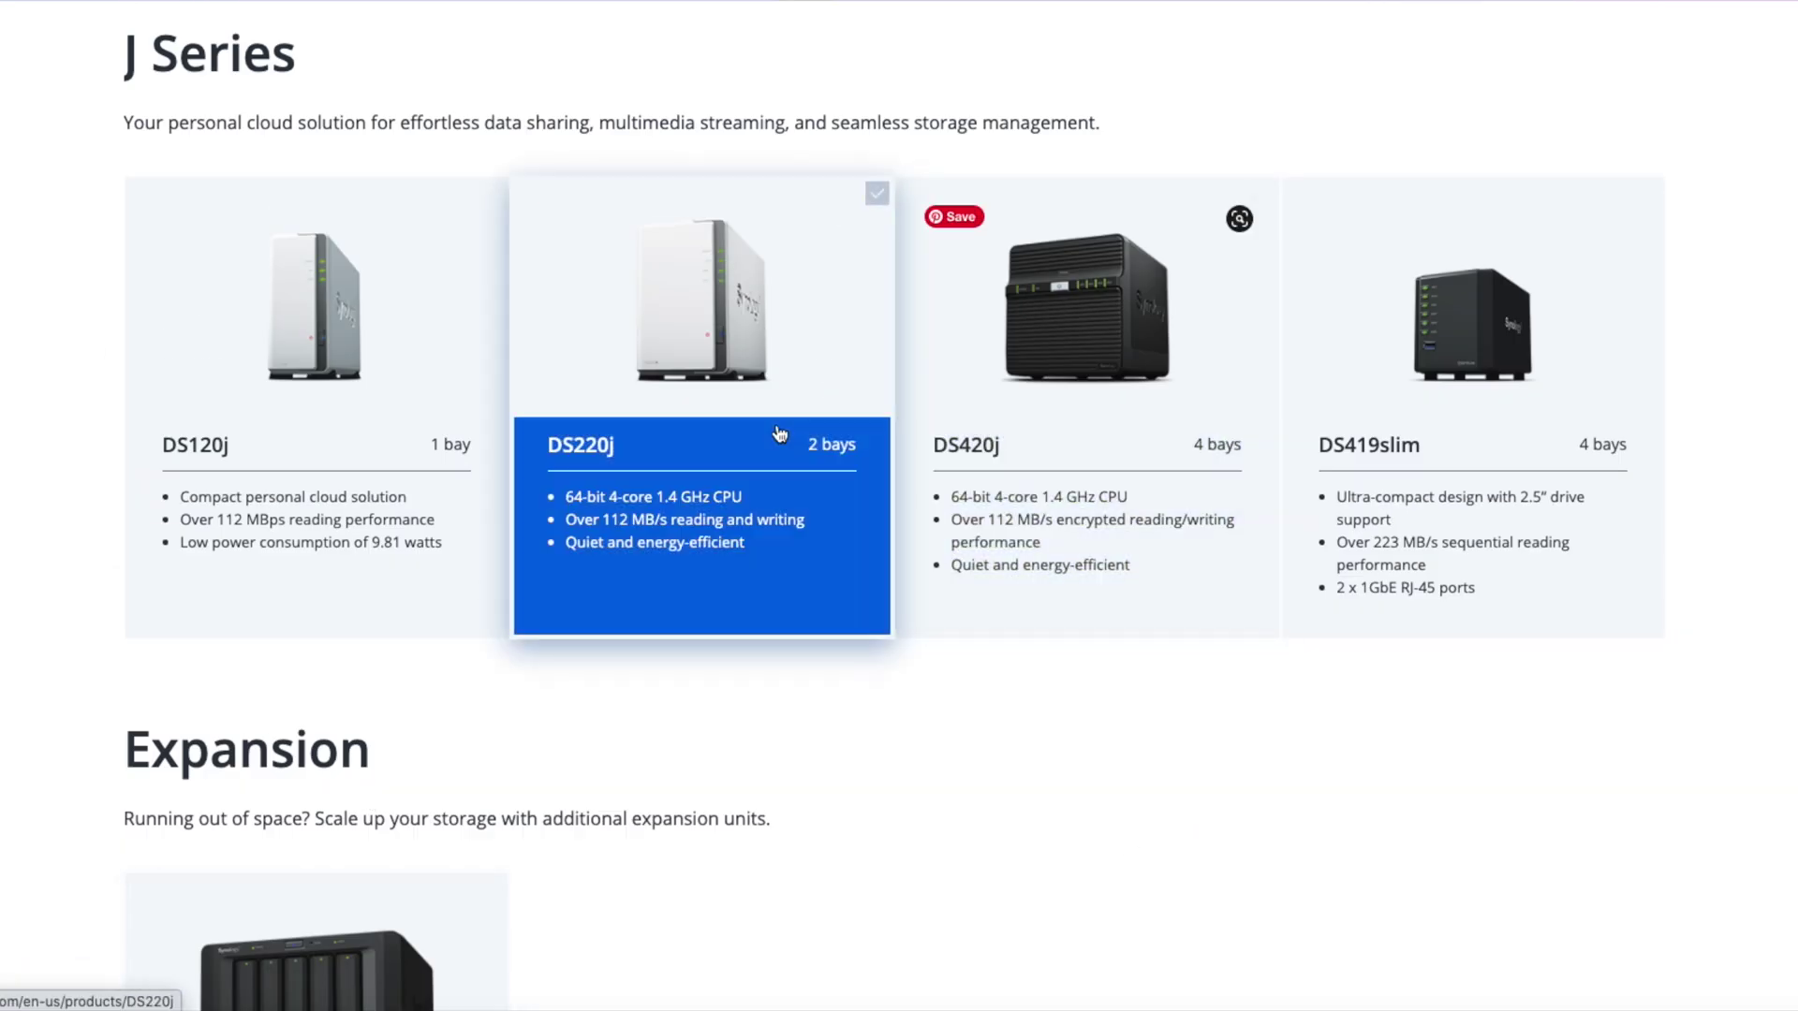
scroll(730, 384, up, 12)
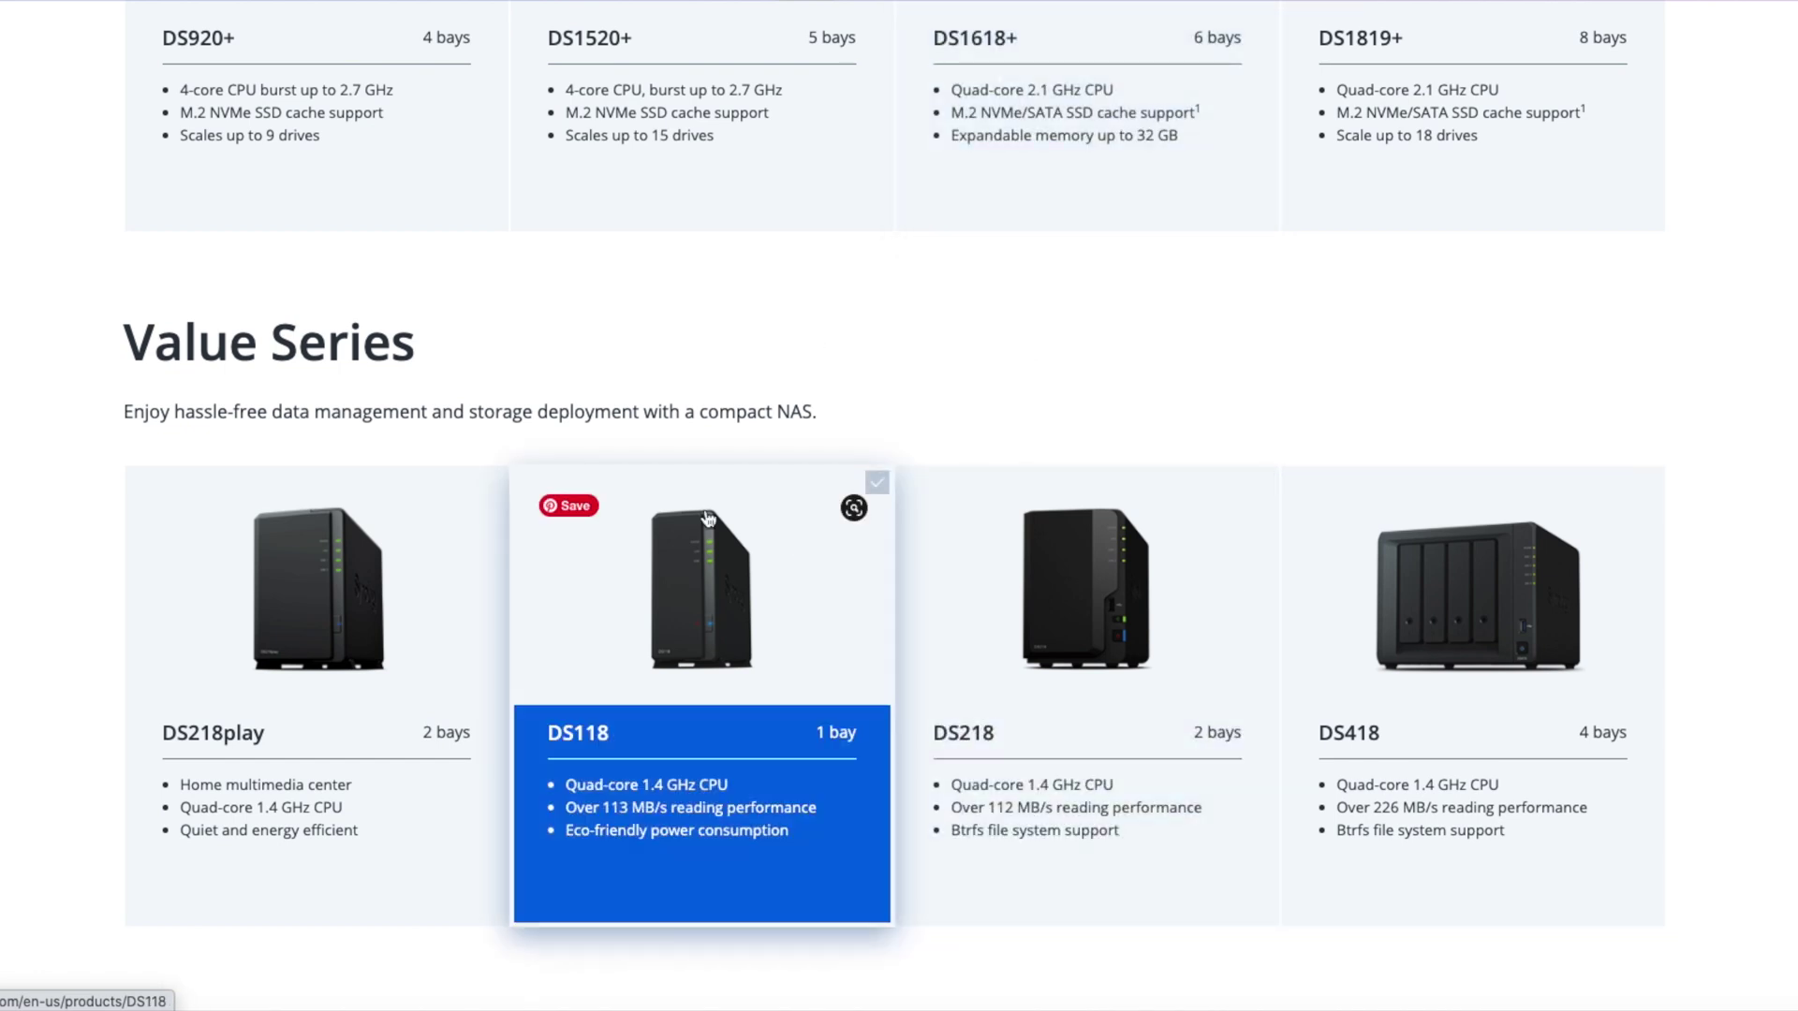
scroll(707, 518, up, 9)
scroll(707, 518, down, 15)
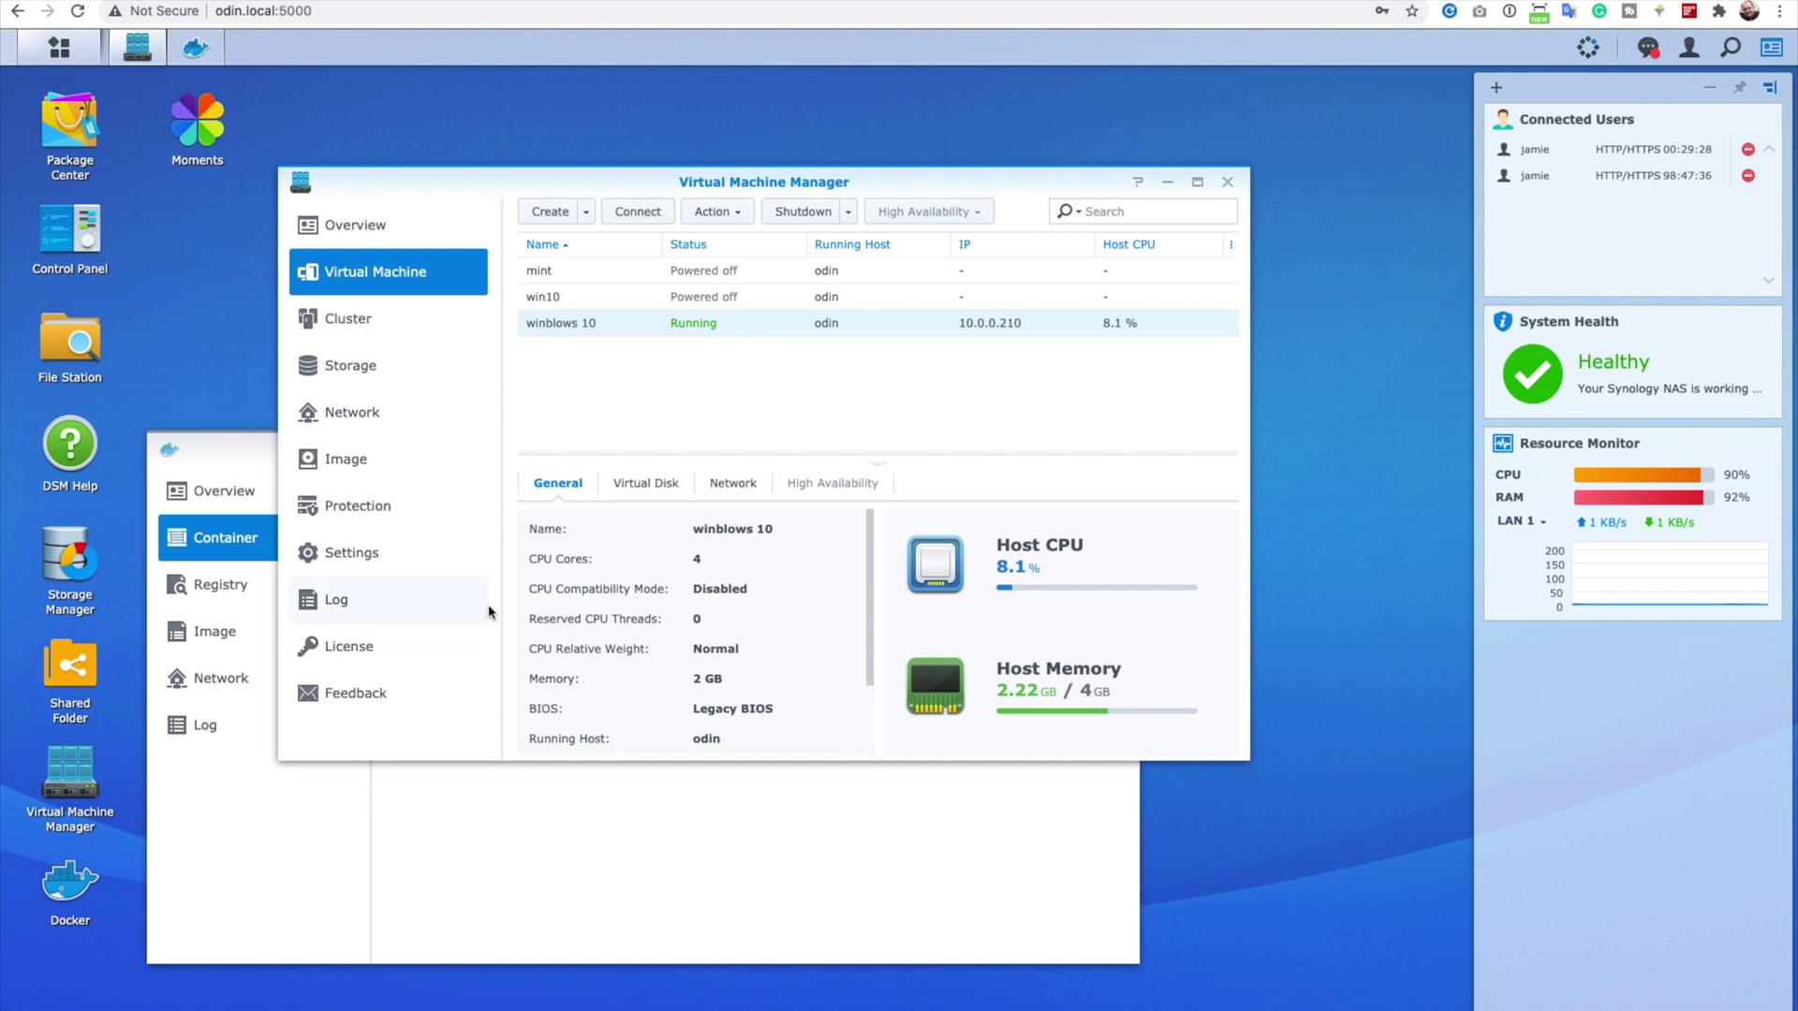
Connect to the console of the winblows 10 virtual machine.
click(644, 213)
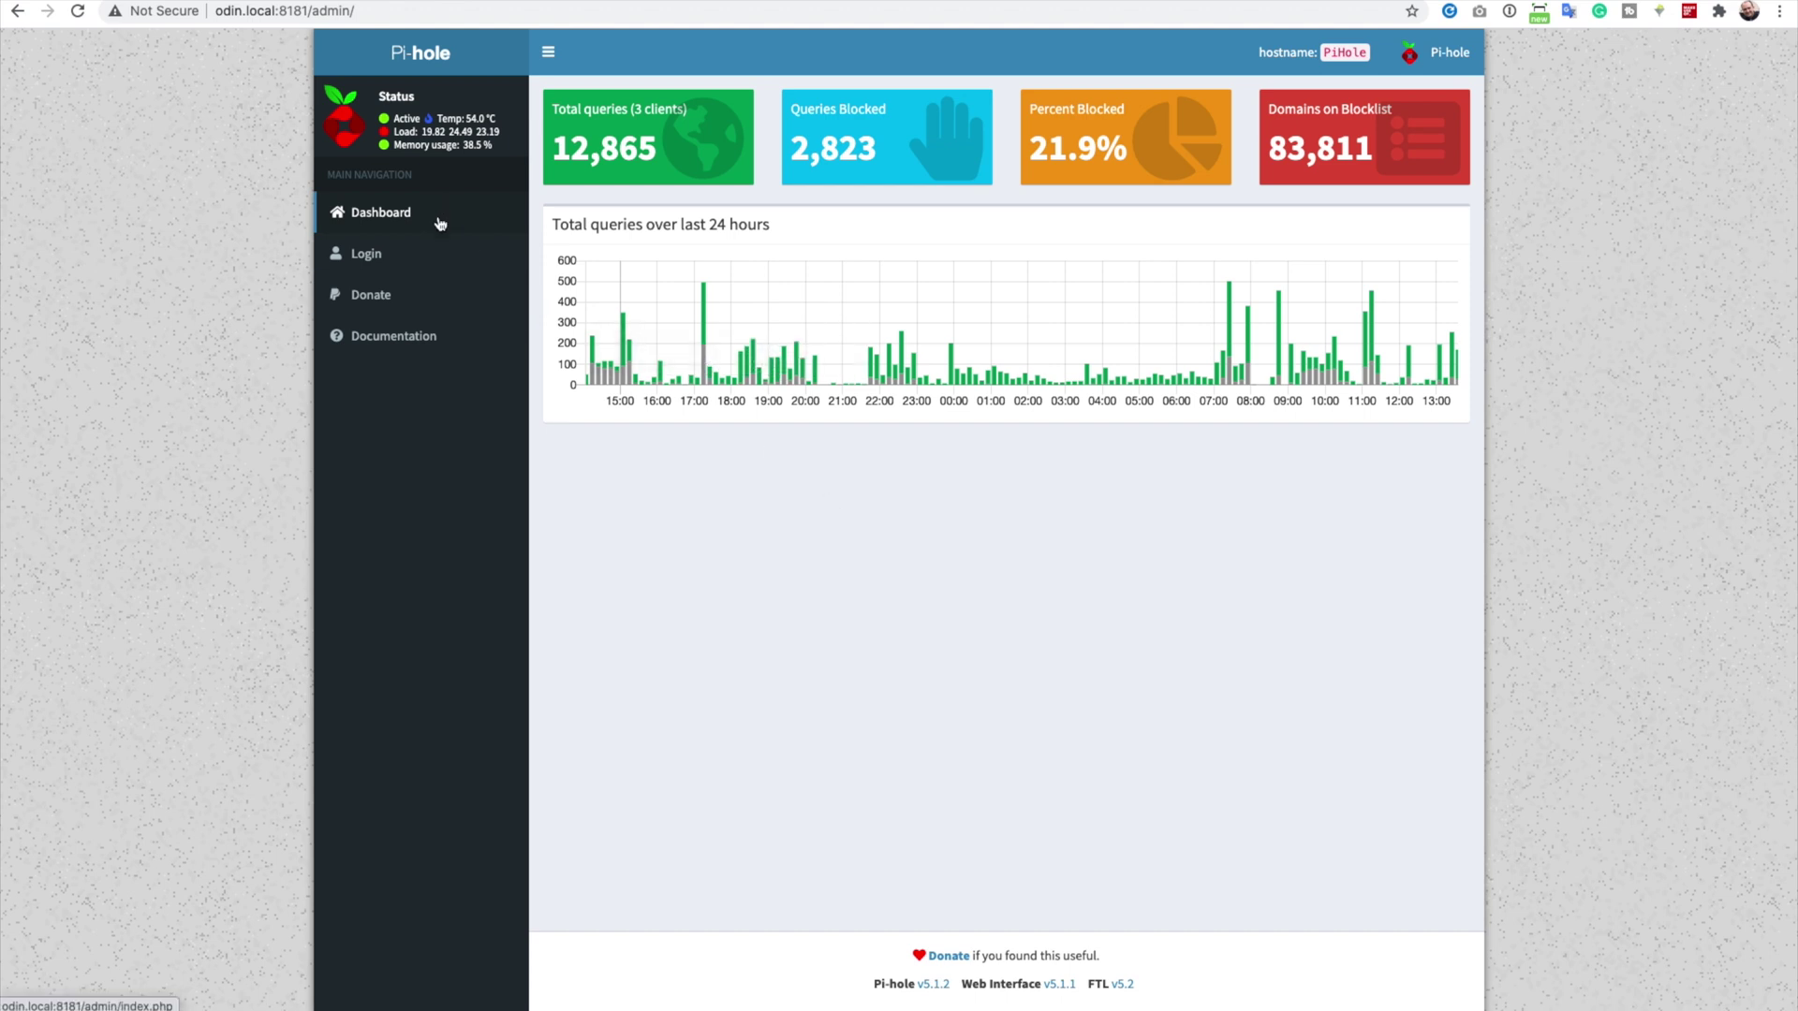
Sign in to the Pi-hole admin dashboard with the saved admin password.
click(383, 249)
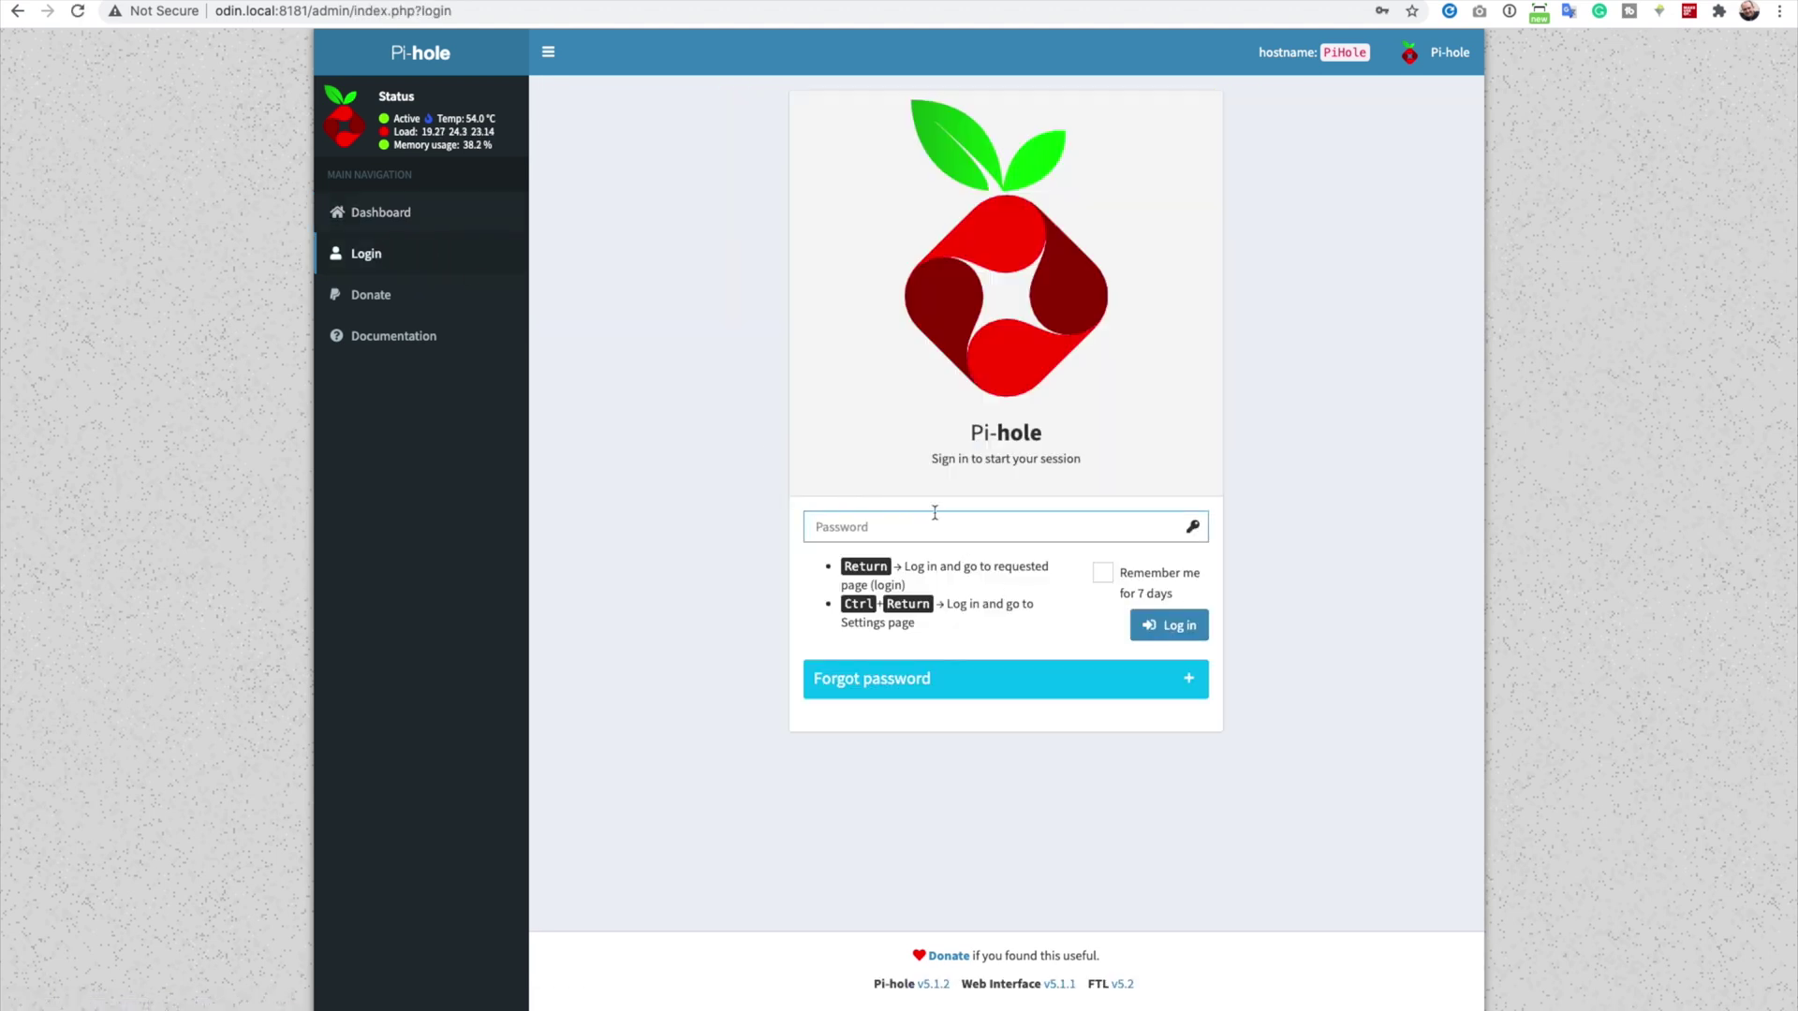
click(931, 524)
click(885, 573)
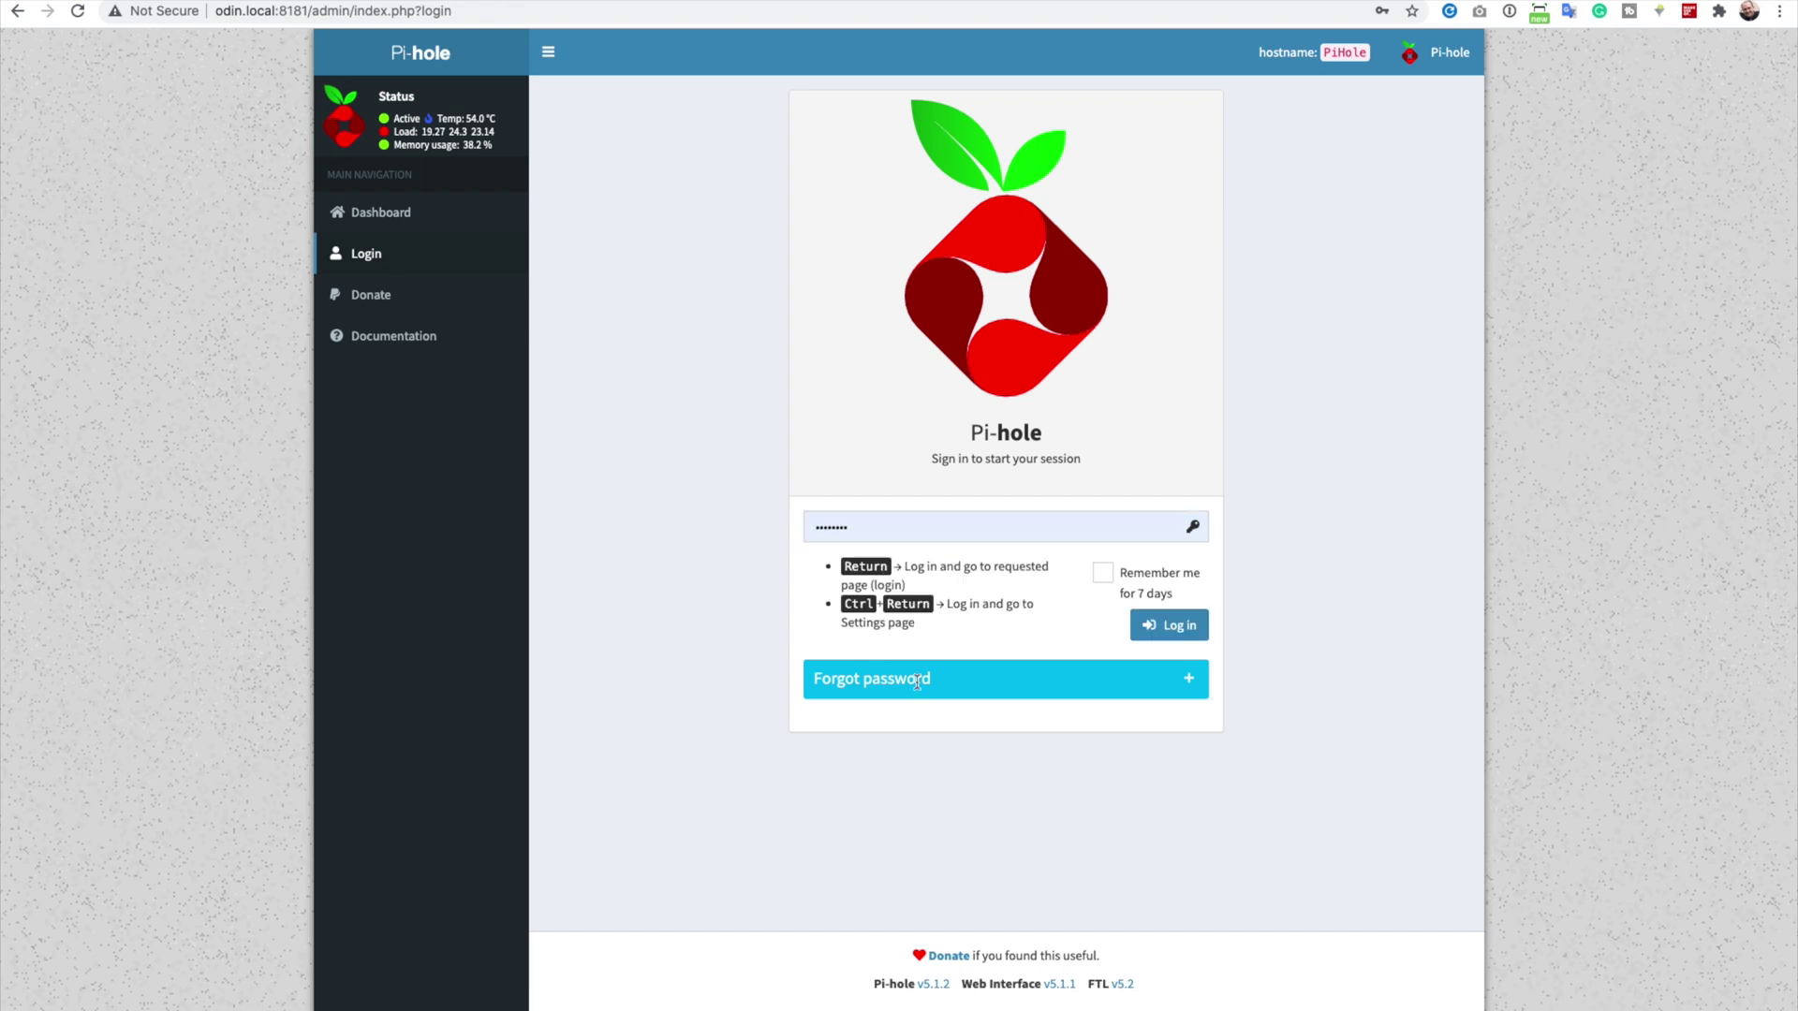
click(1179, 628)
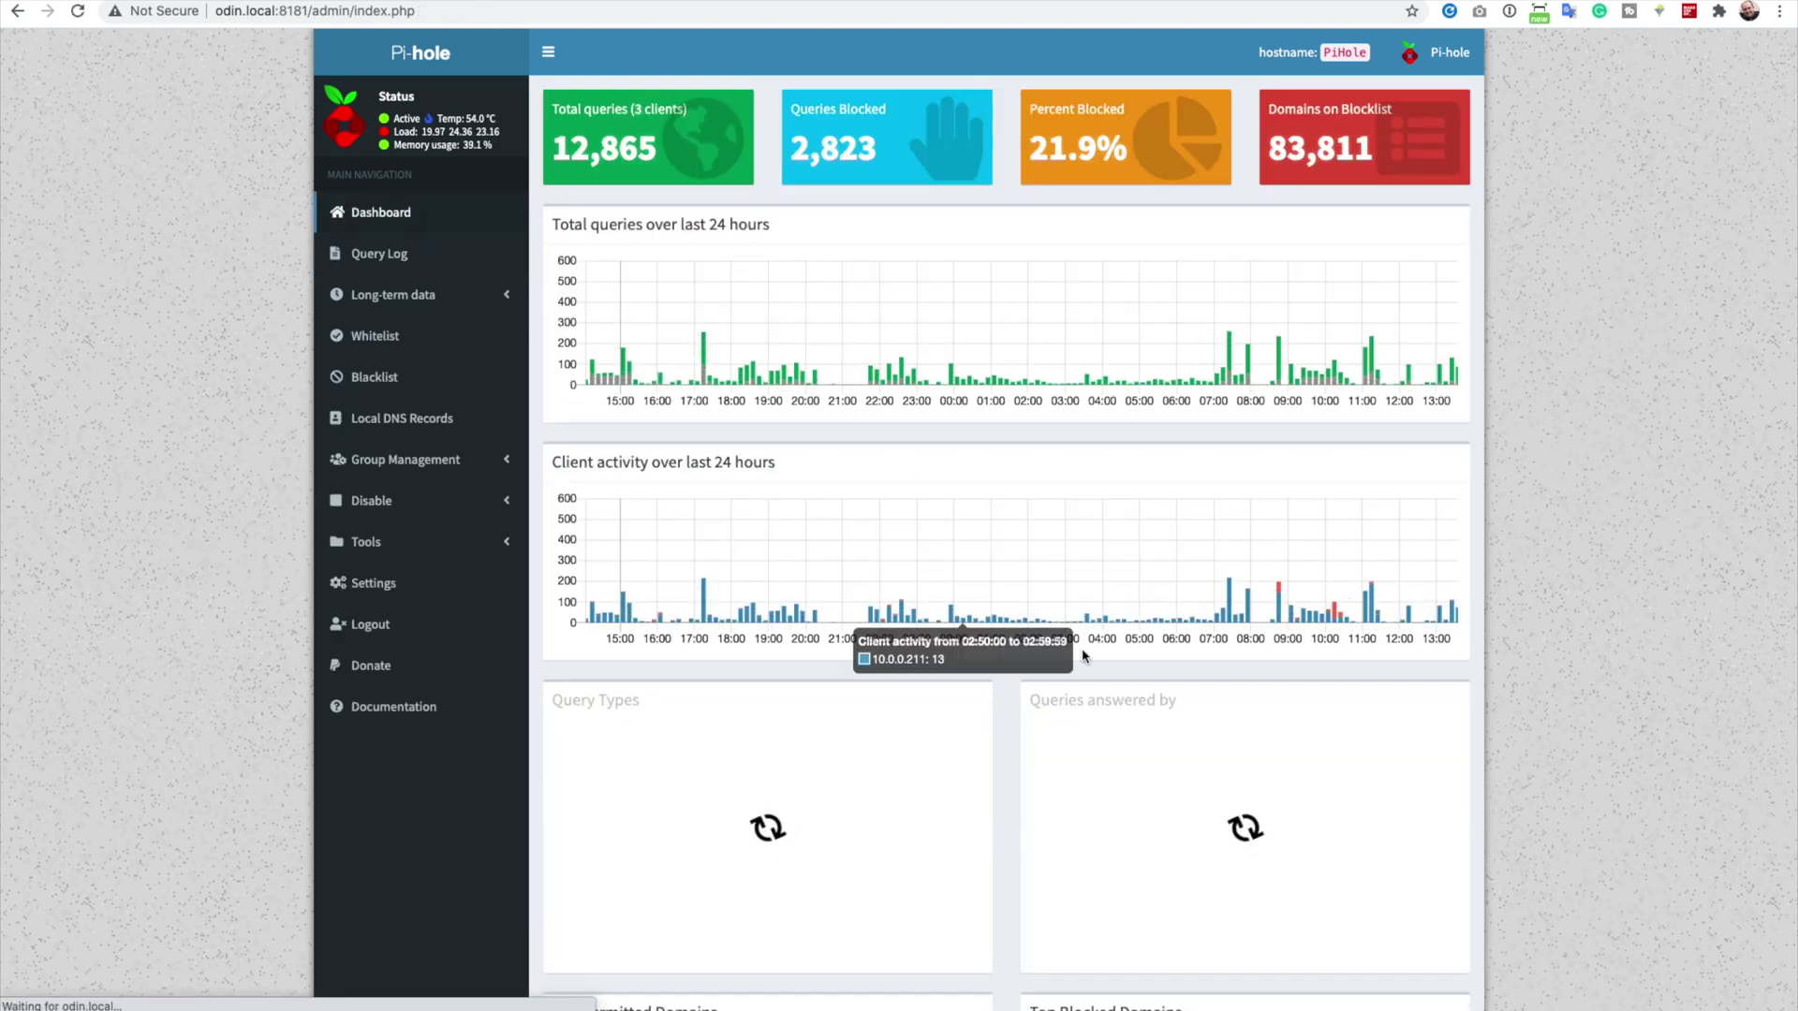
Scroll down past the charts to the Top Domains and Top Clients tables, then back up.
scroll(1088, 668, down, 5)
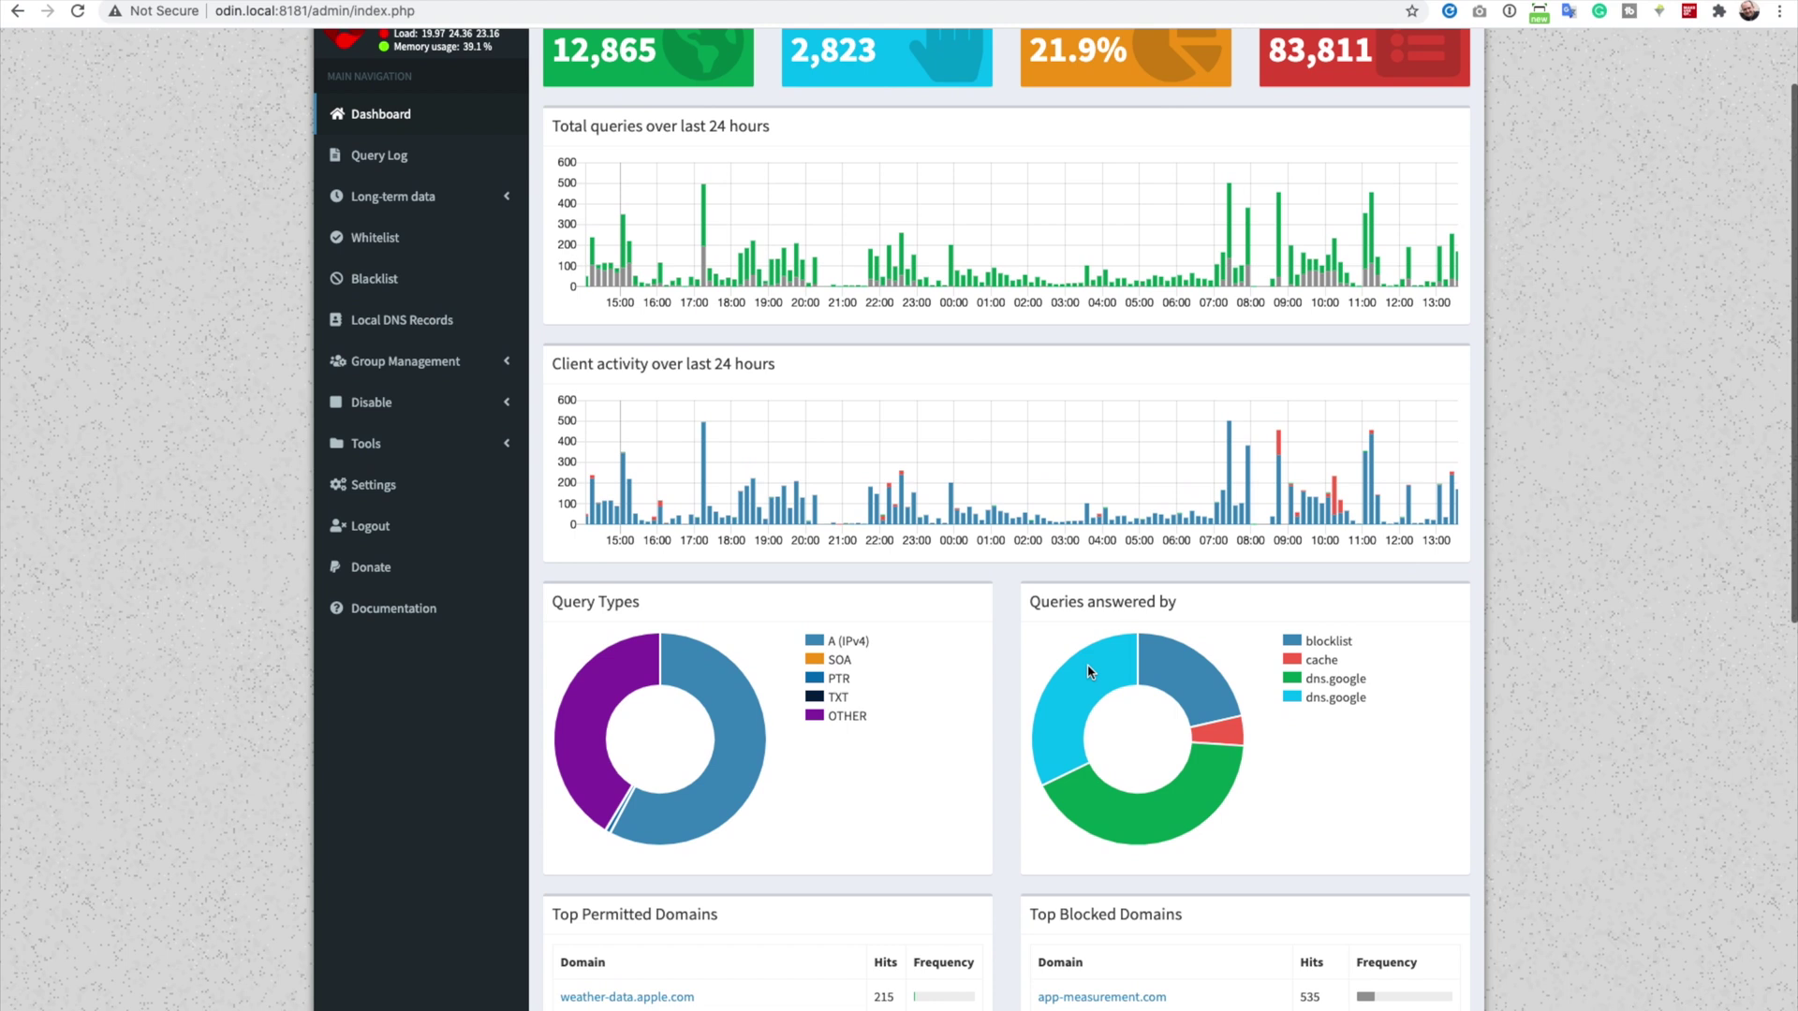
scroll(1088, 670, down, 5)
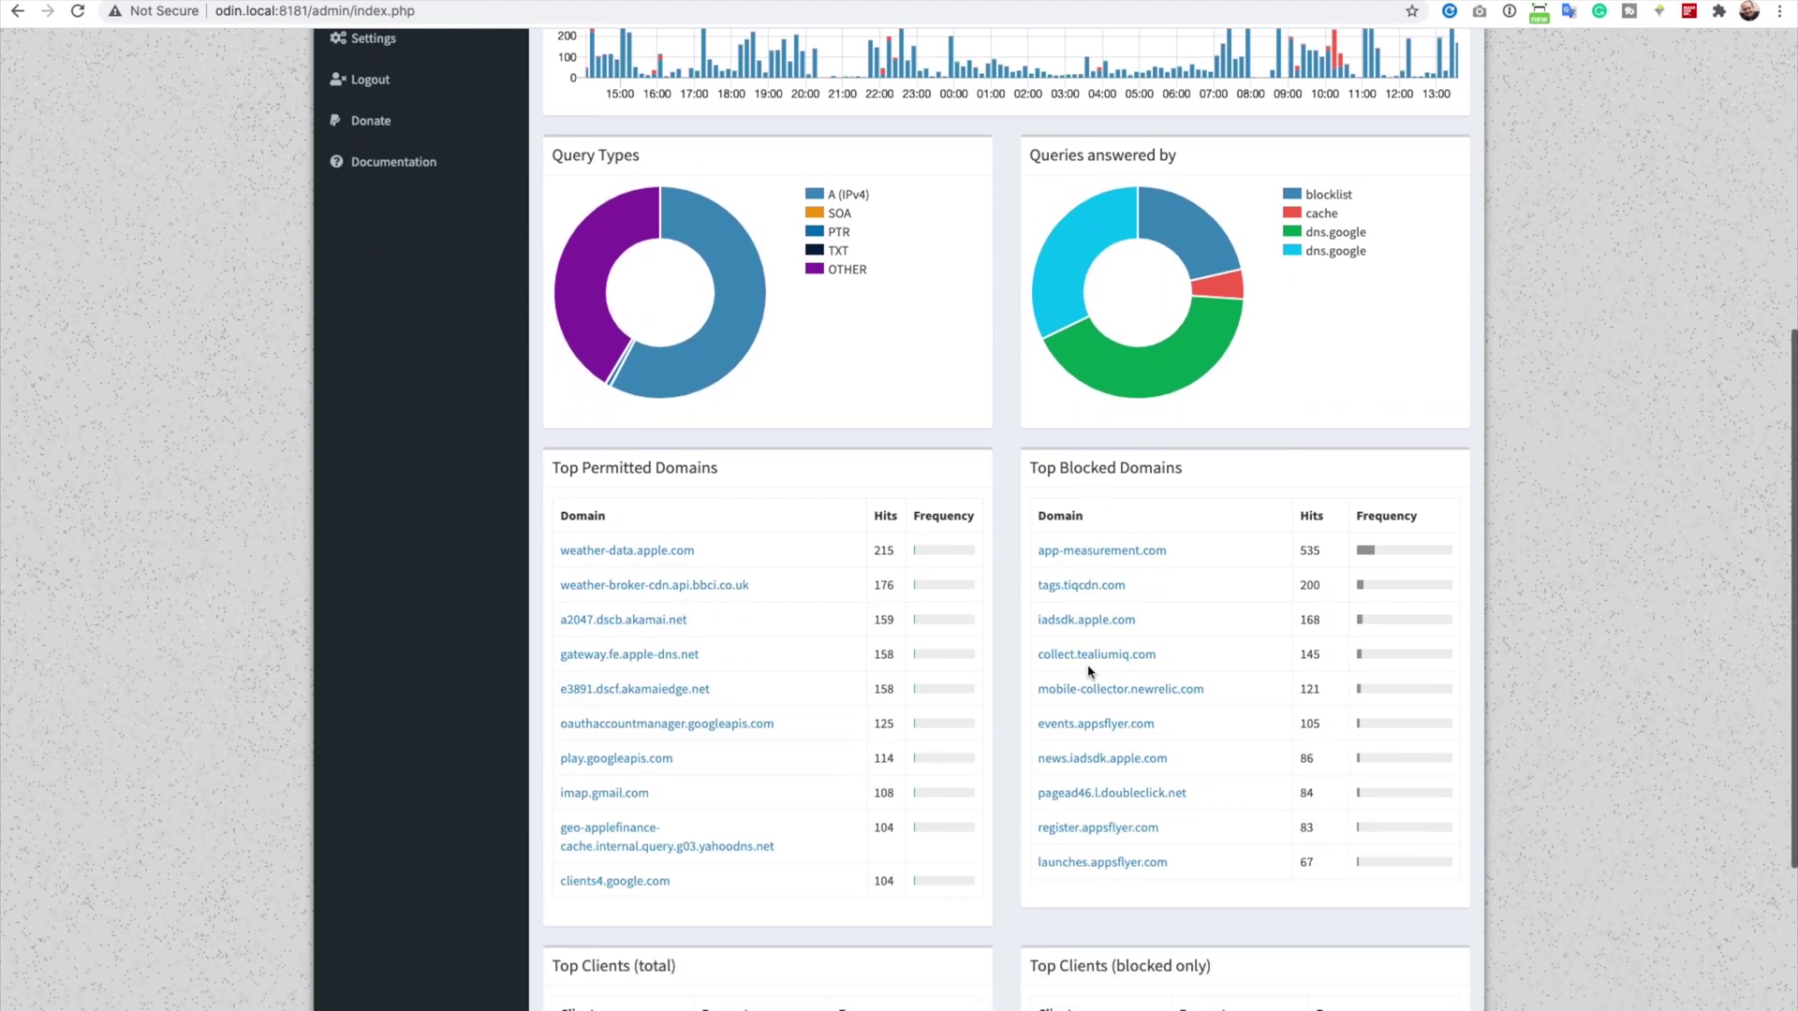
scroll(1088, 670, up, 10)
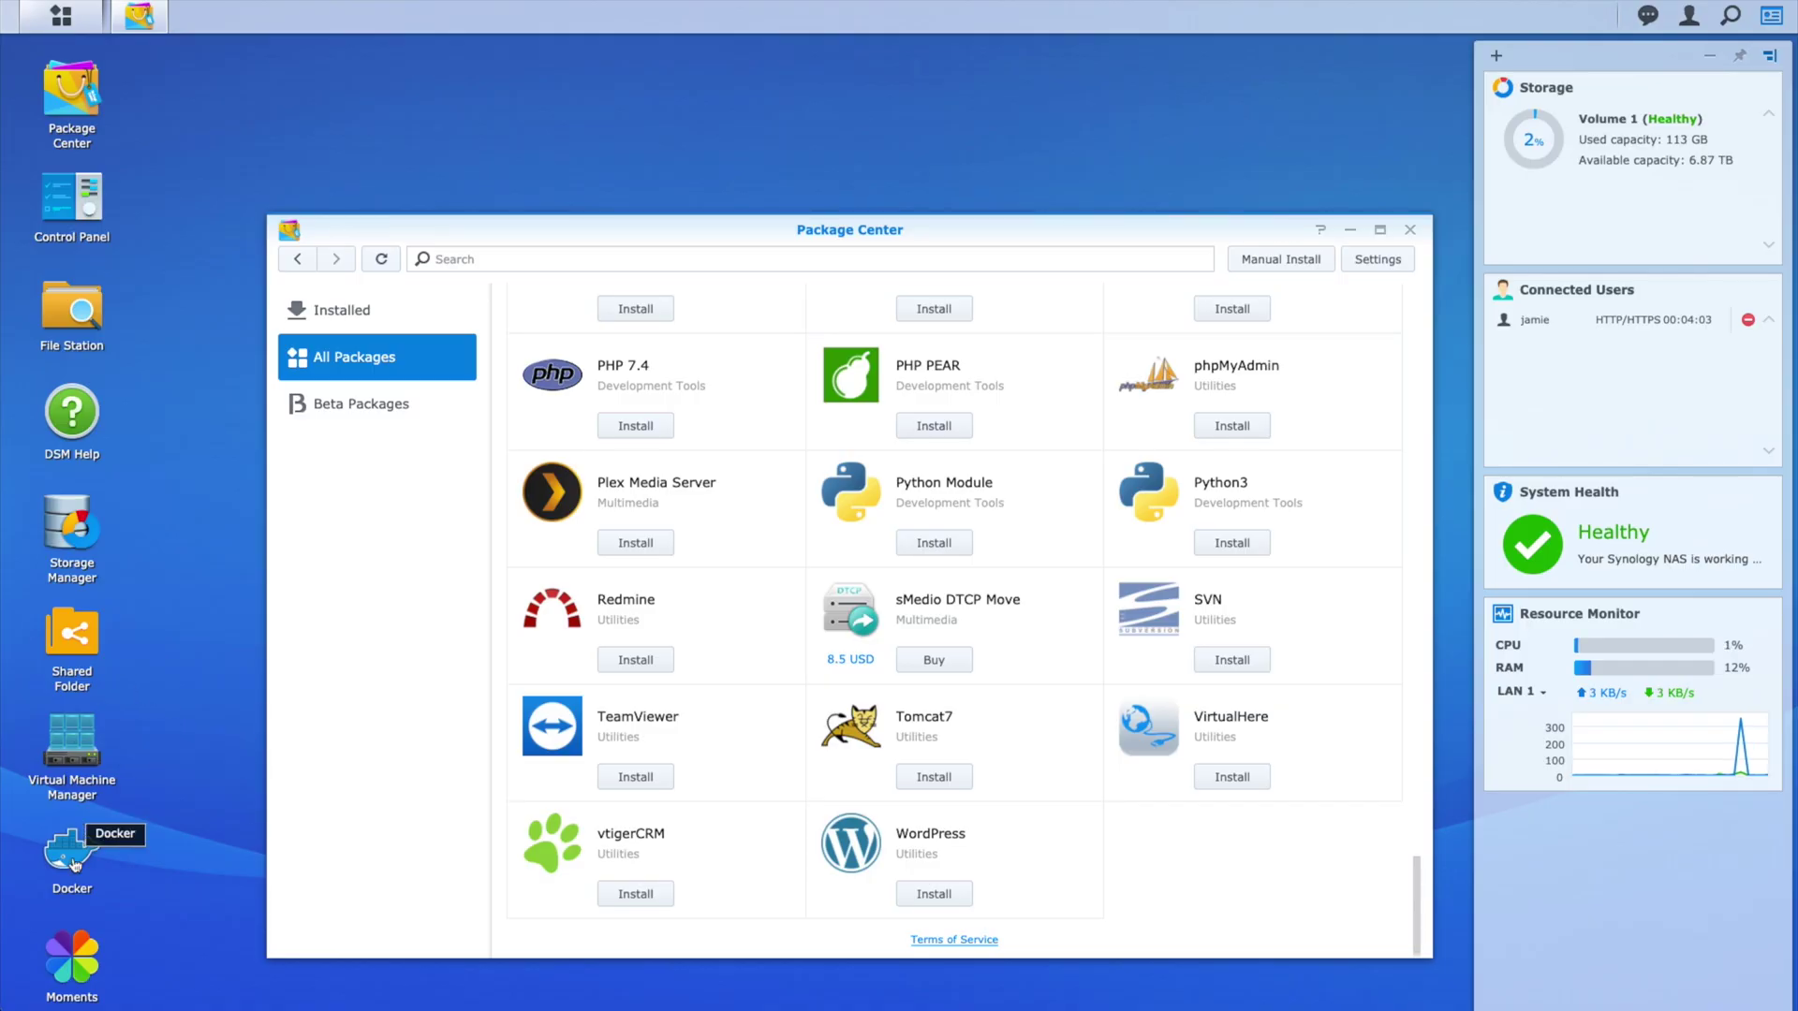
Launch Docker, enlarge its window over Package Center, and show the Container list.
click(63, 873)
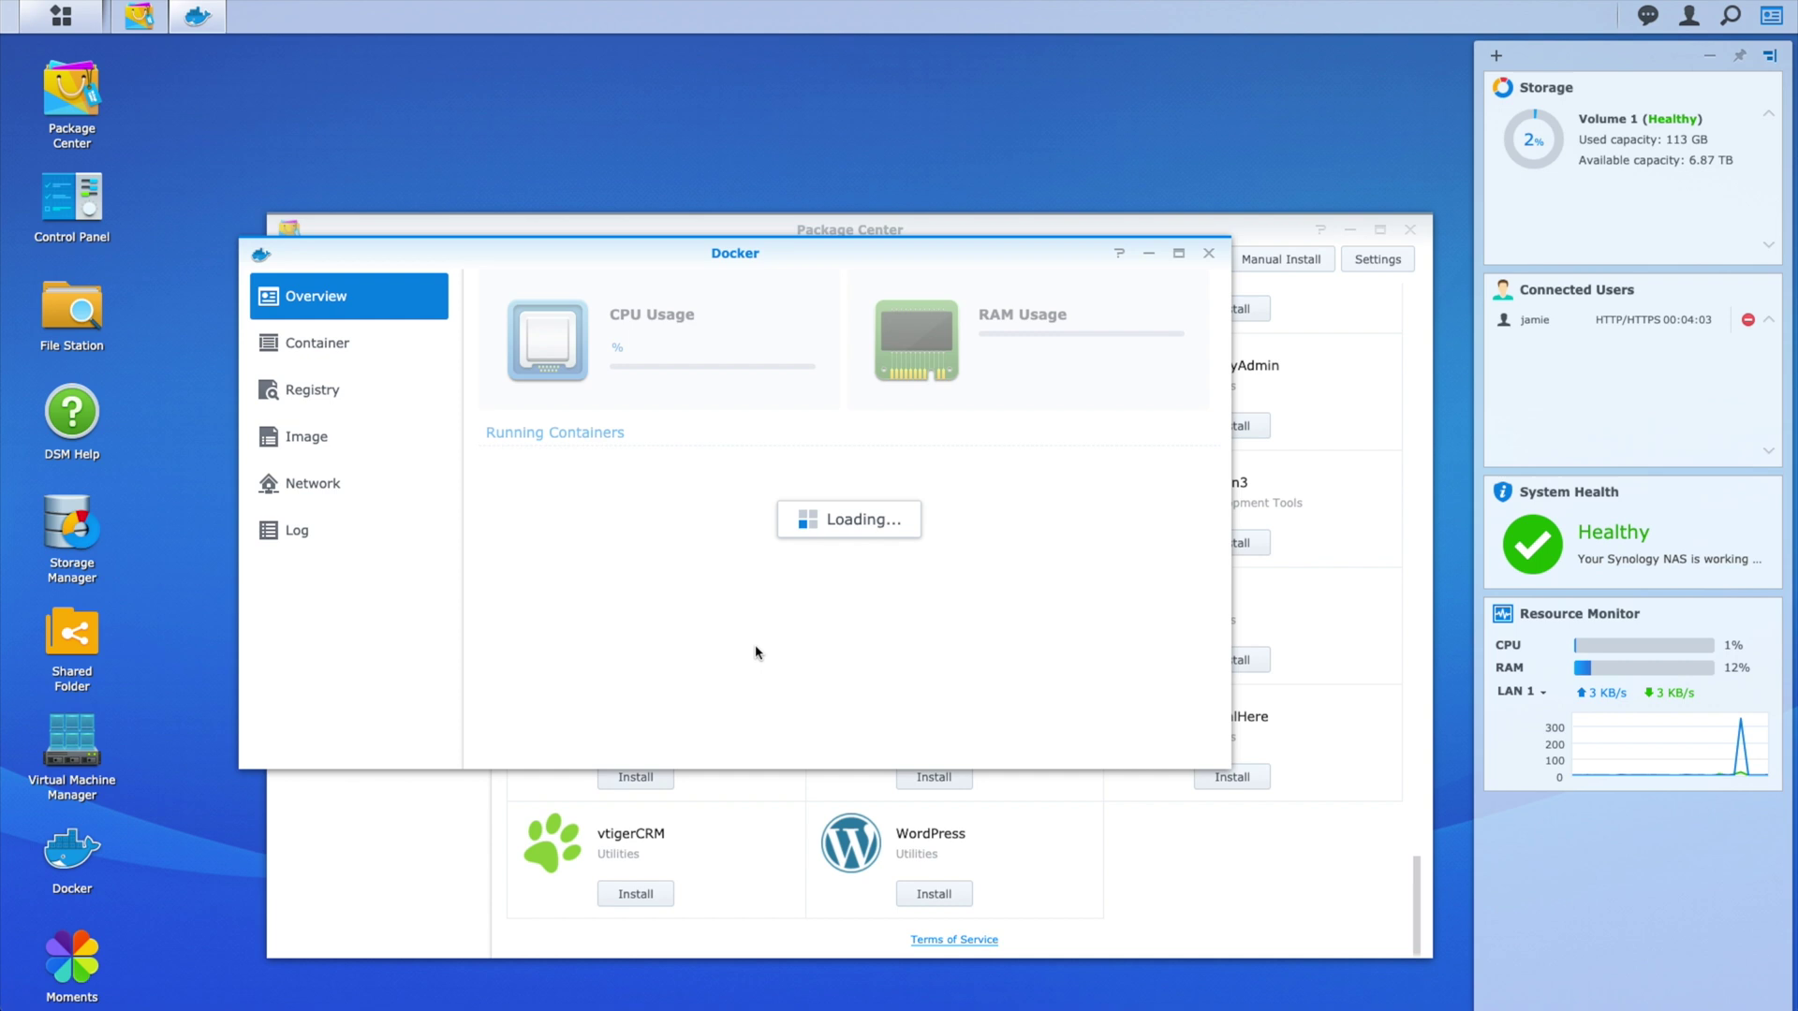
drag(922, 261, 919, 162)
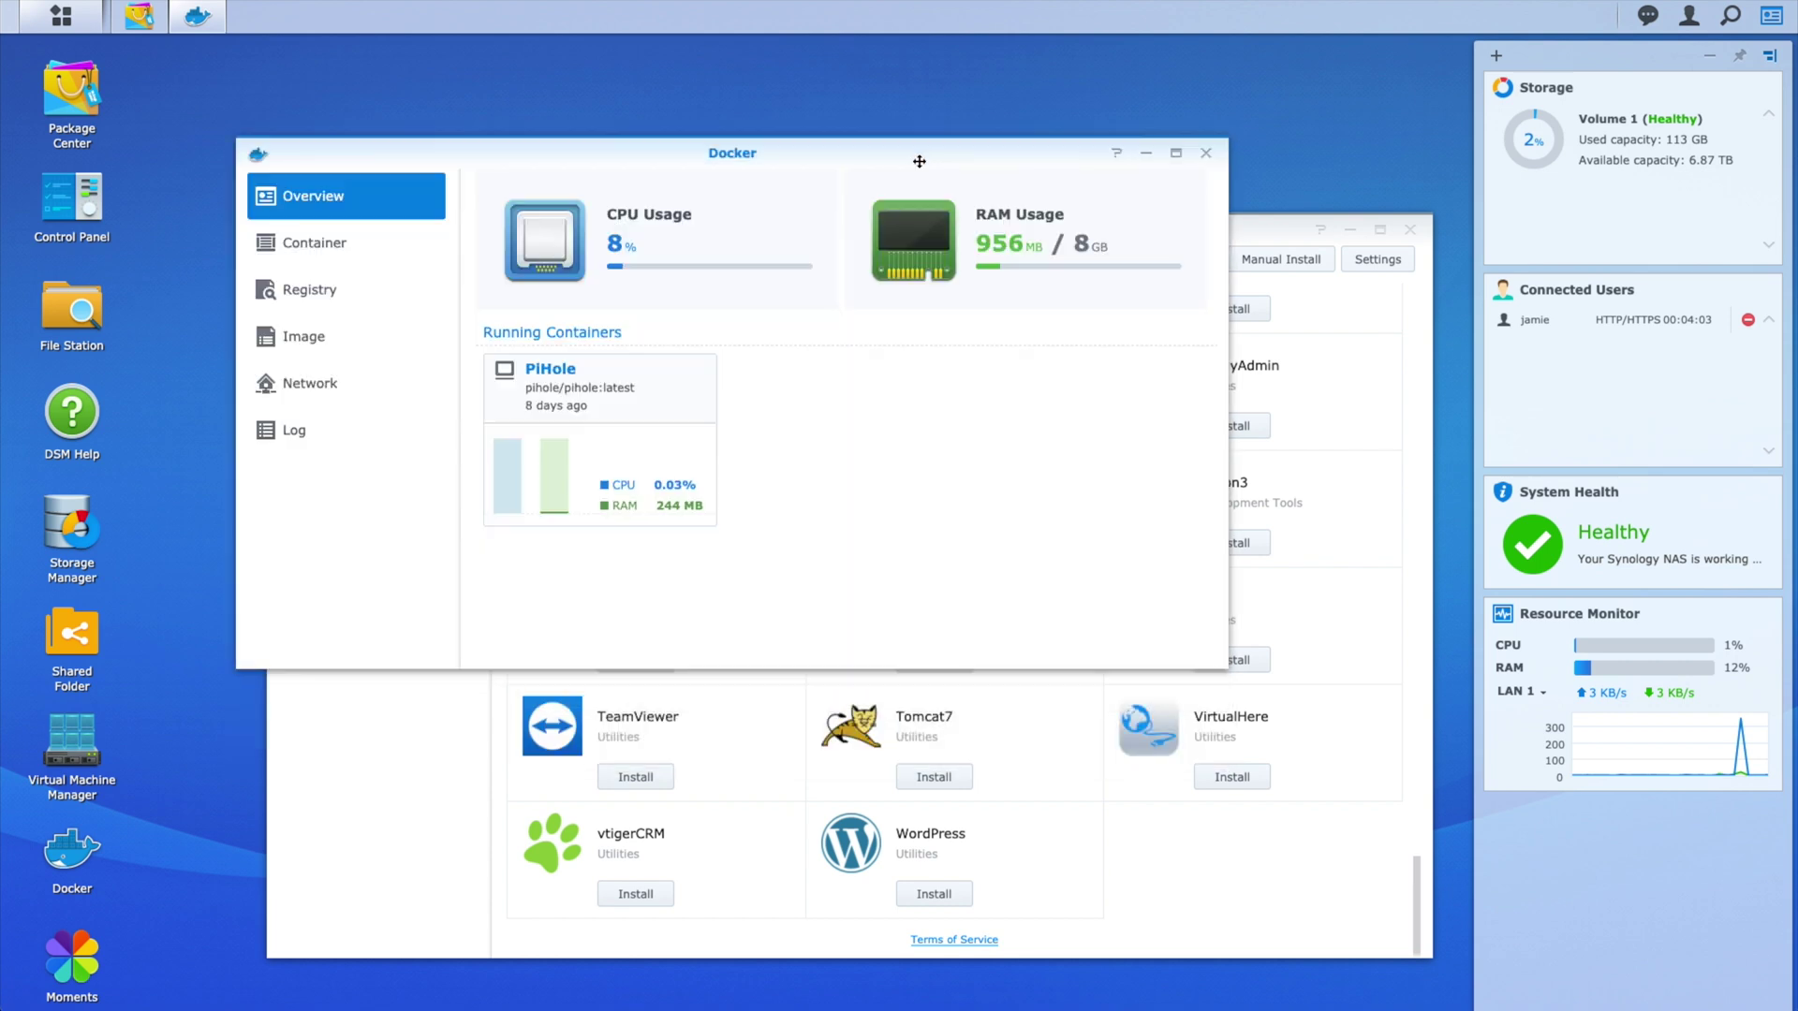
drag(1223, 663, 1447, 935)
click(386, 263)
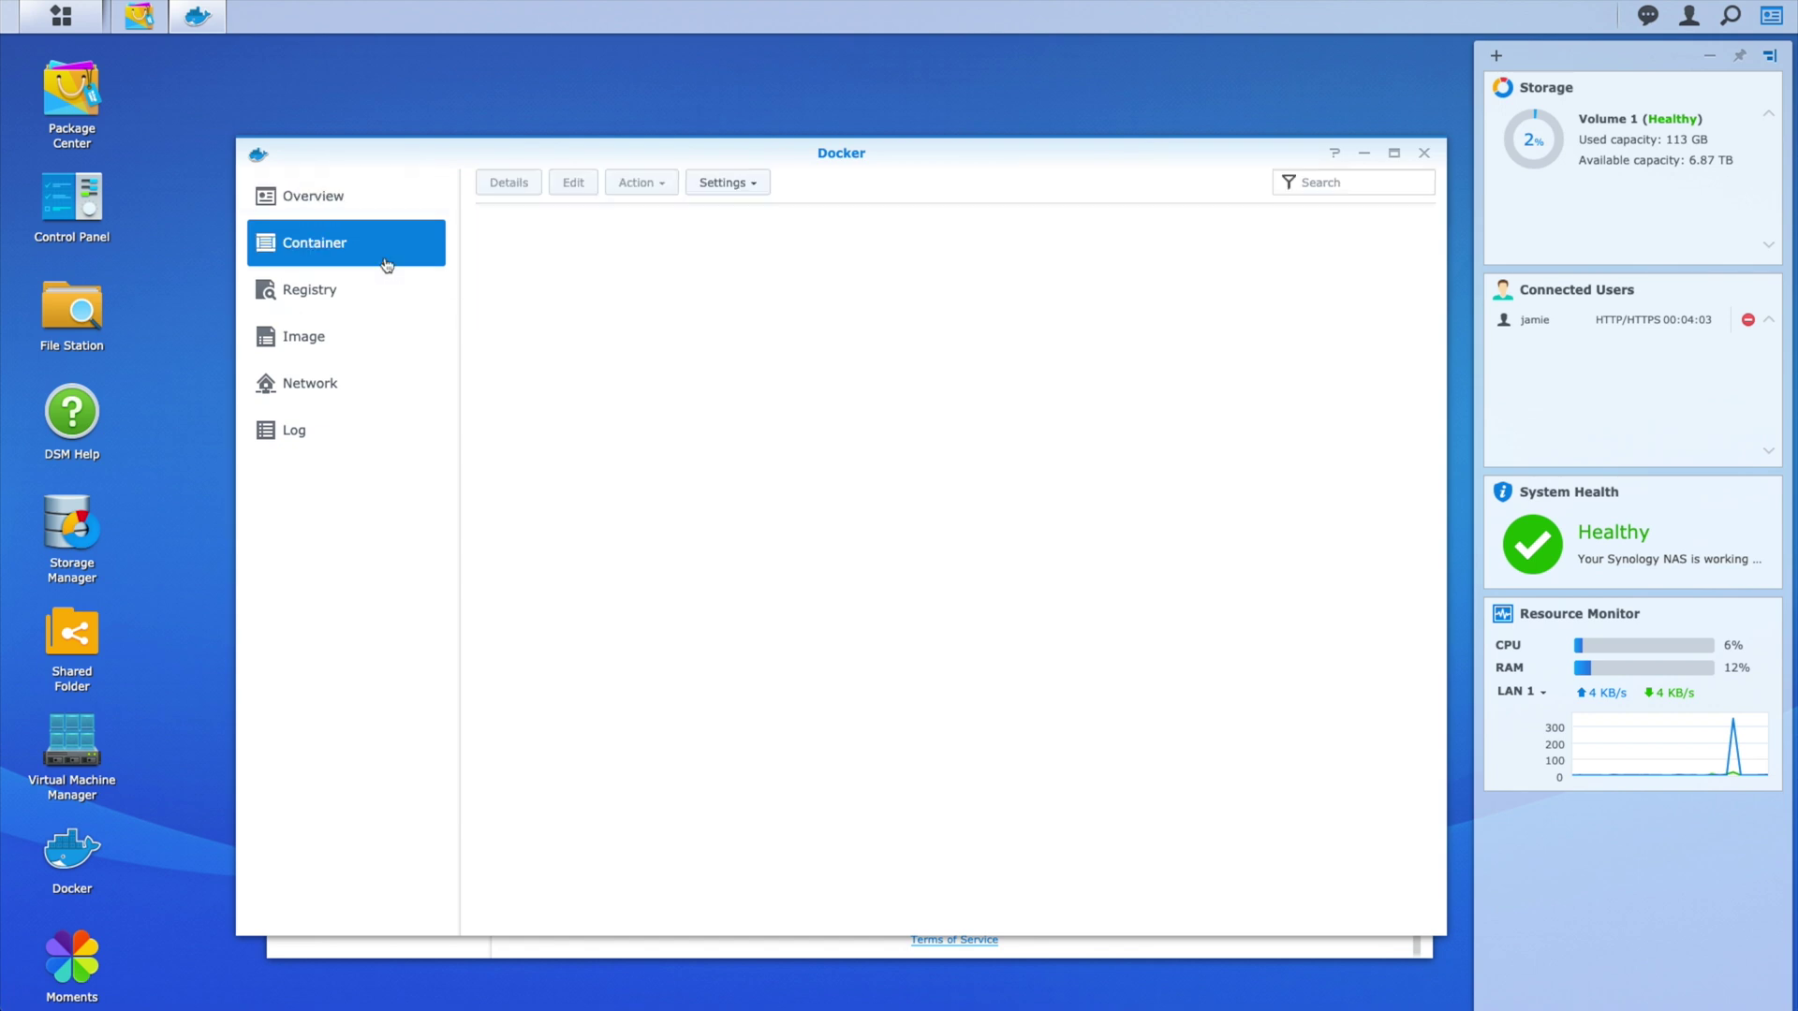
Open Docker's Registry and scroll page 1 of images from nginx down and back.
click(374, 303)
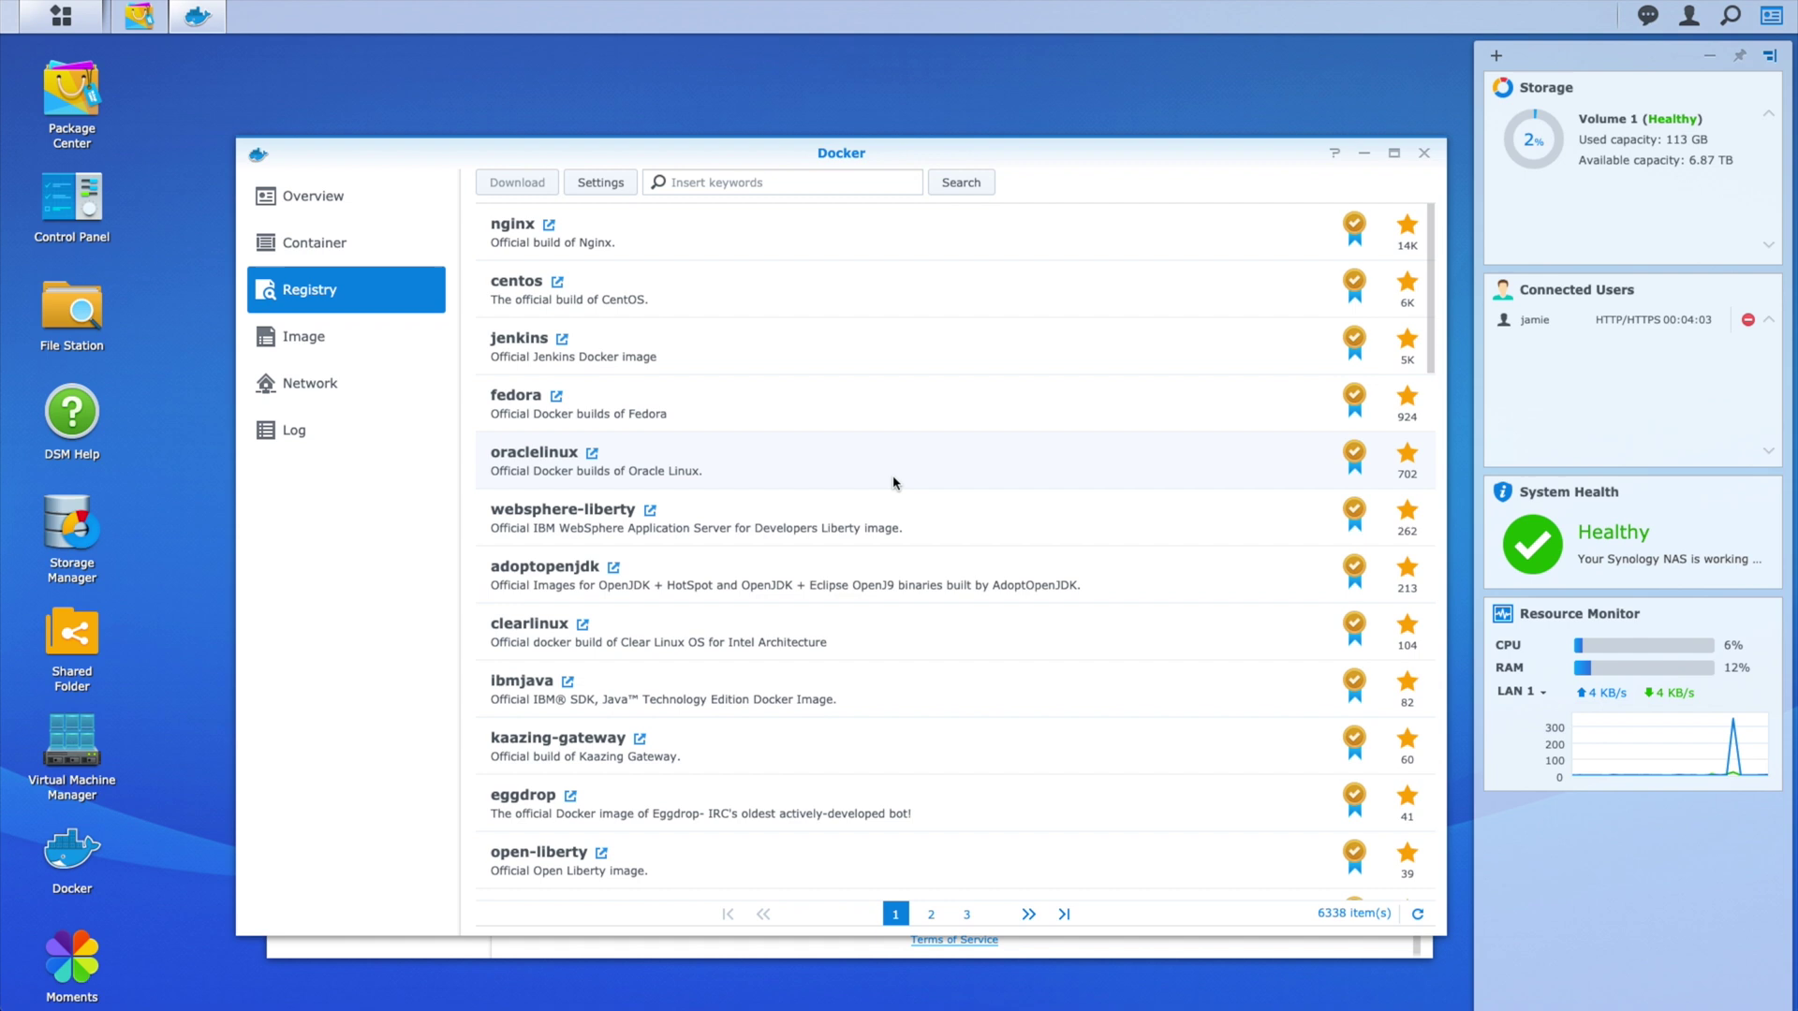
scroll(892, 475, down, 5)
scroll(892, 479, down, 4)
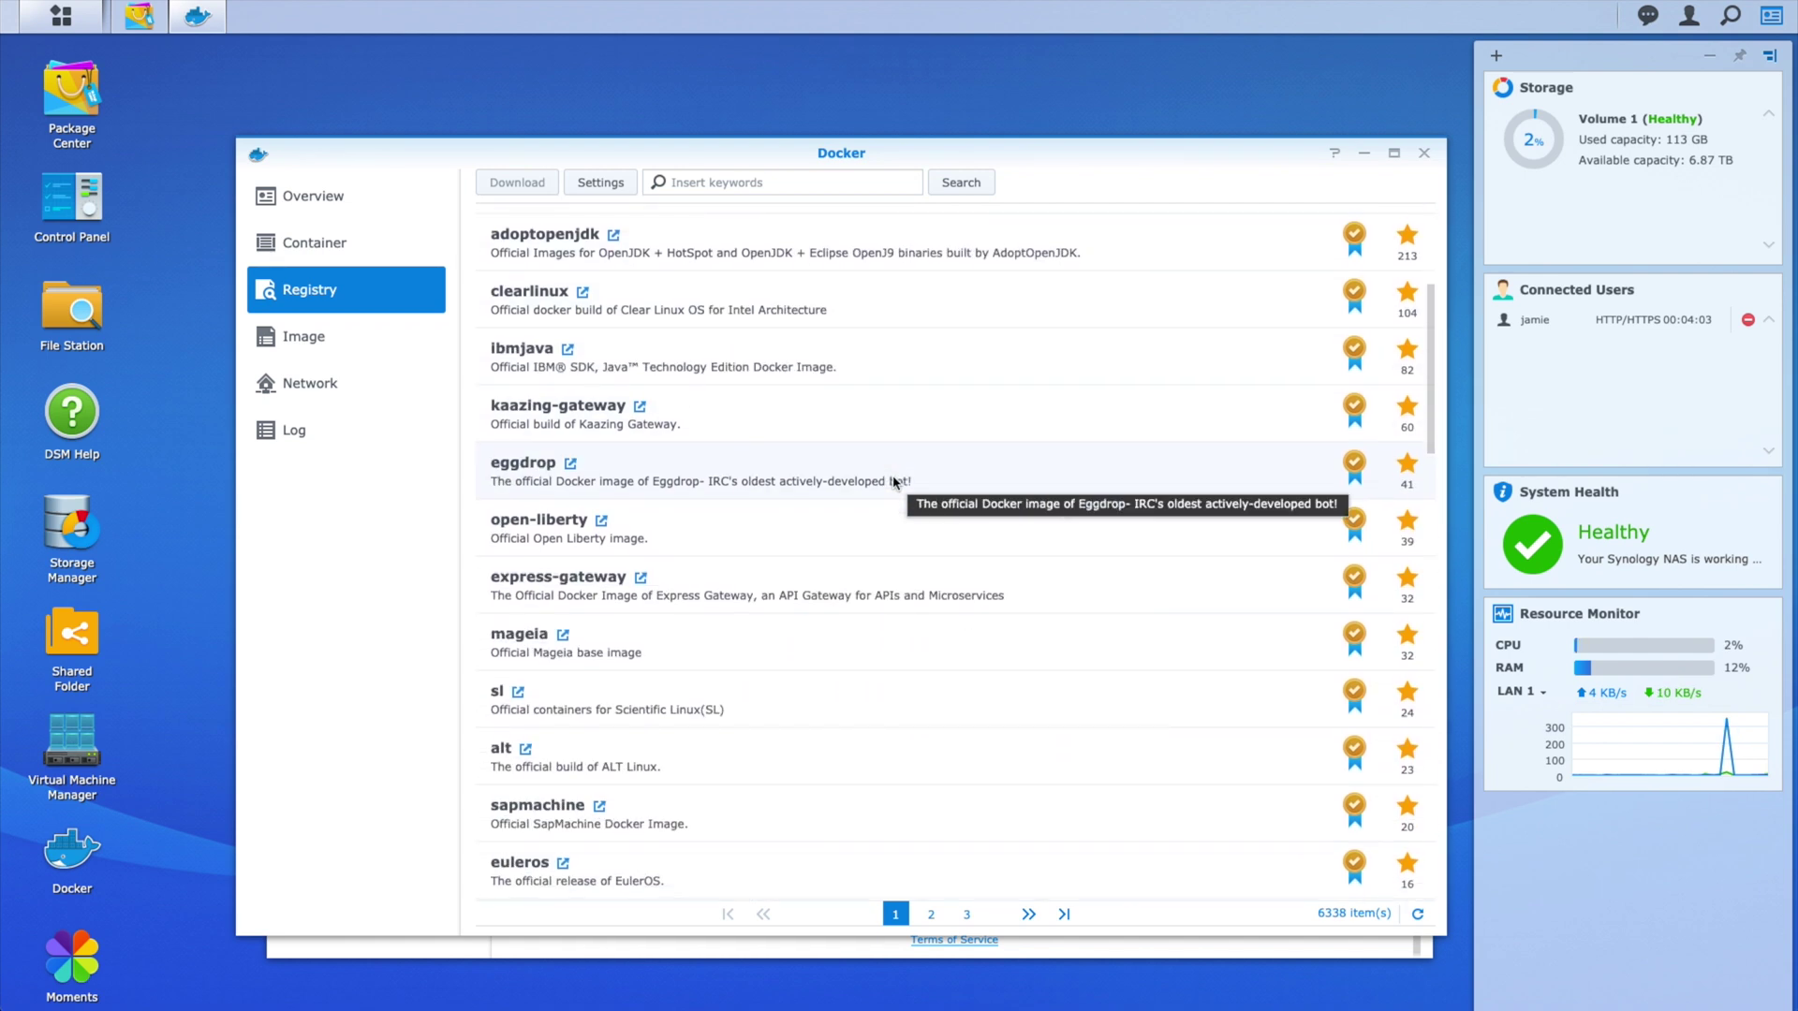
scroll(893, 481, down, 4)
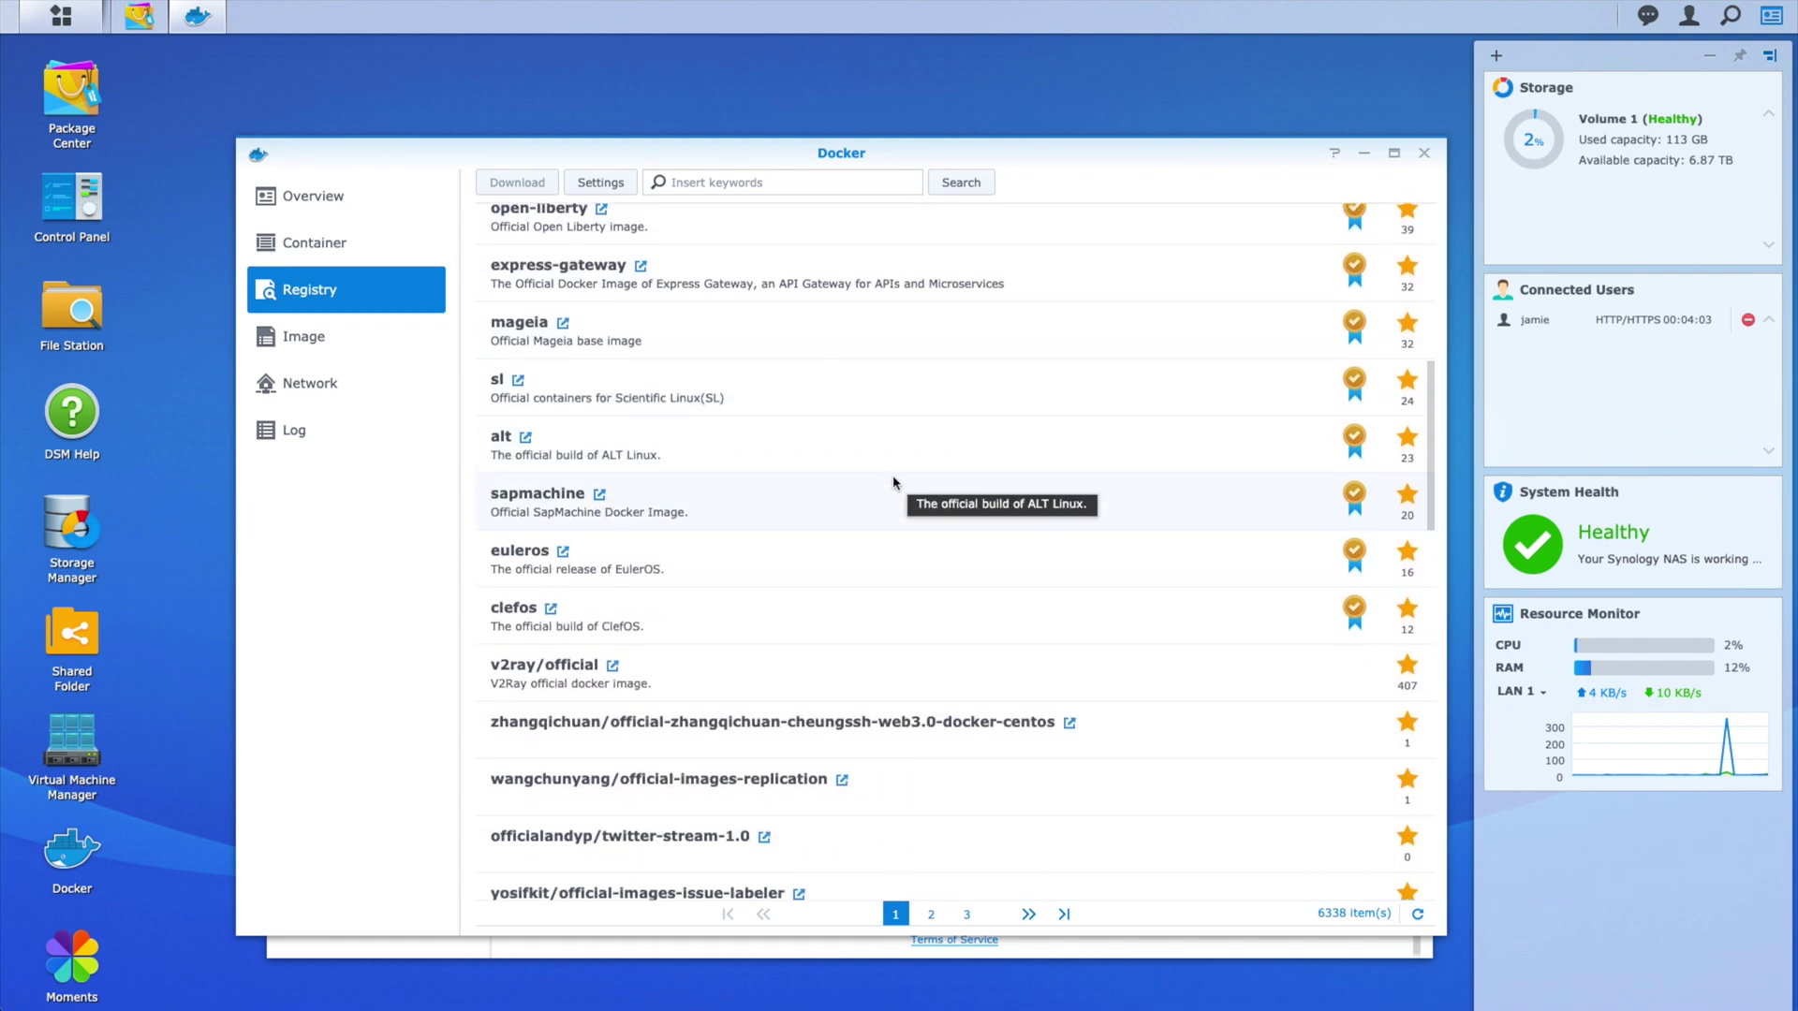
scroll(893, 481, down, 11)
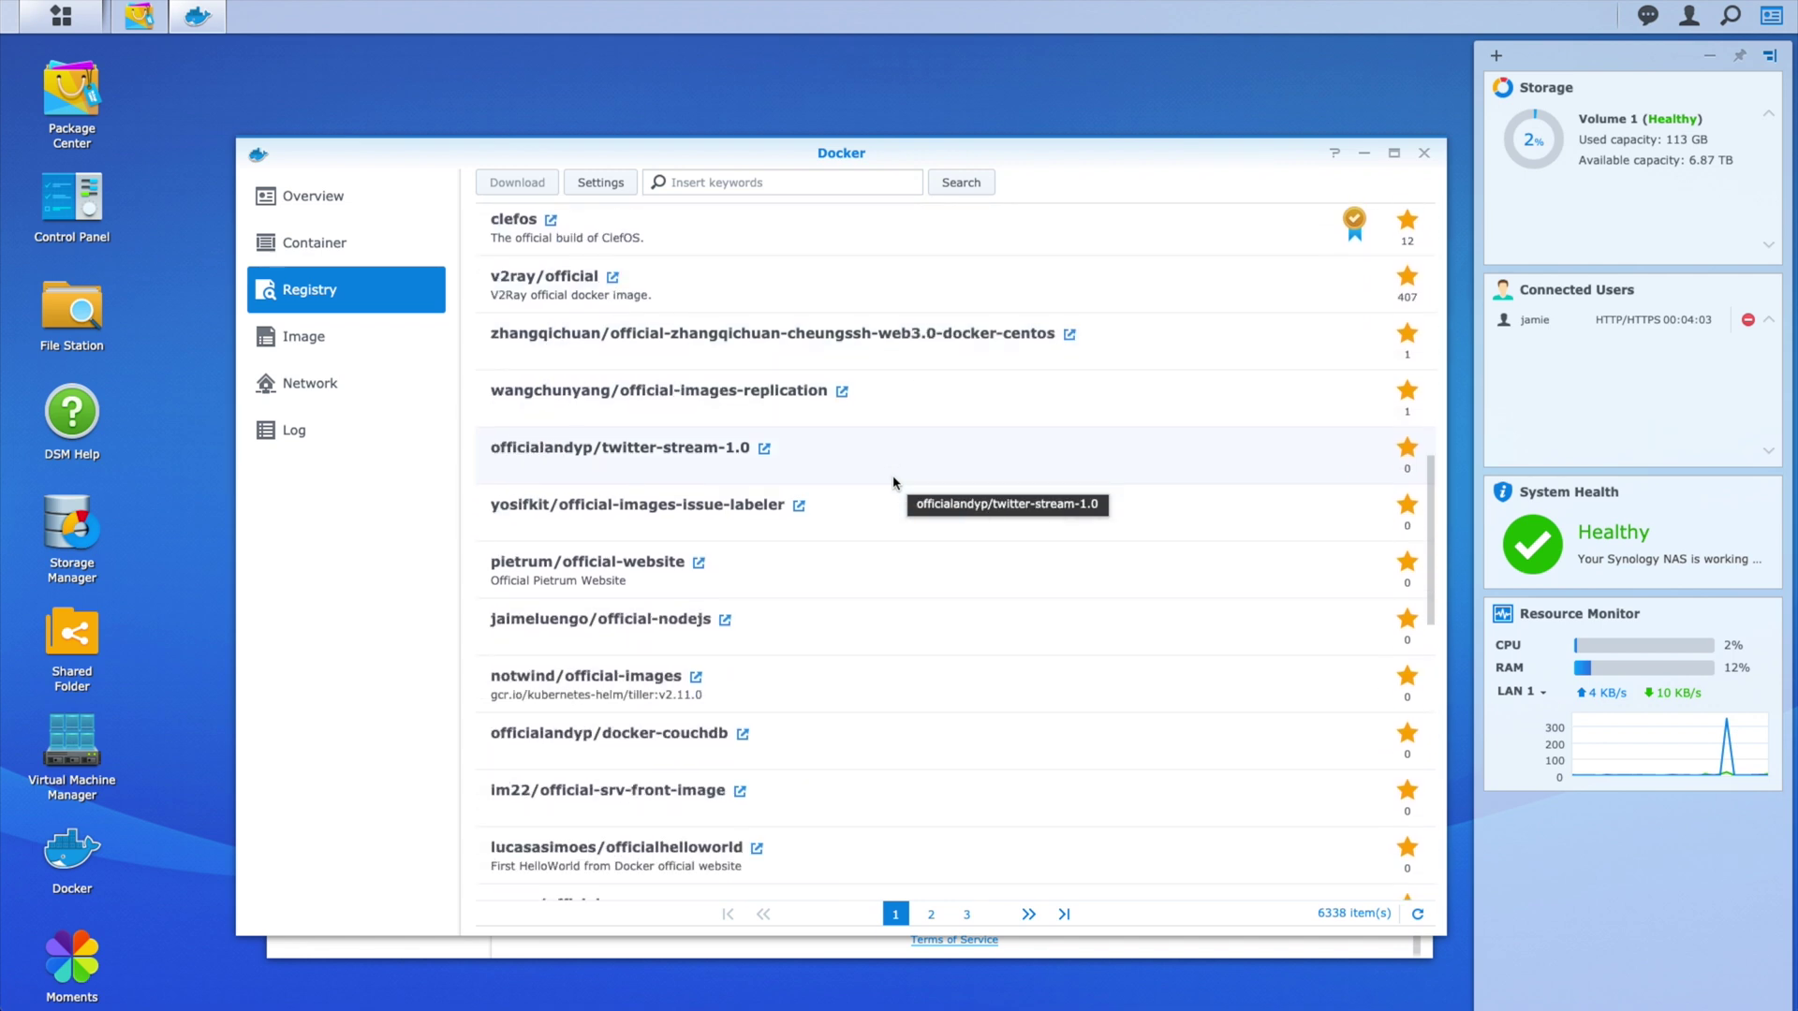
scroll(892, 481, down, 8)
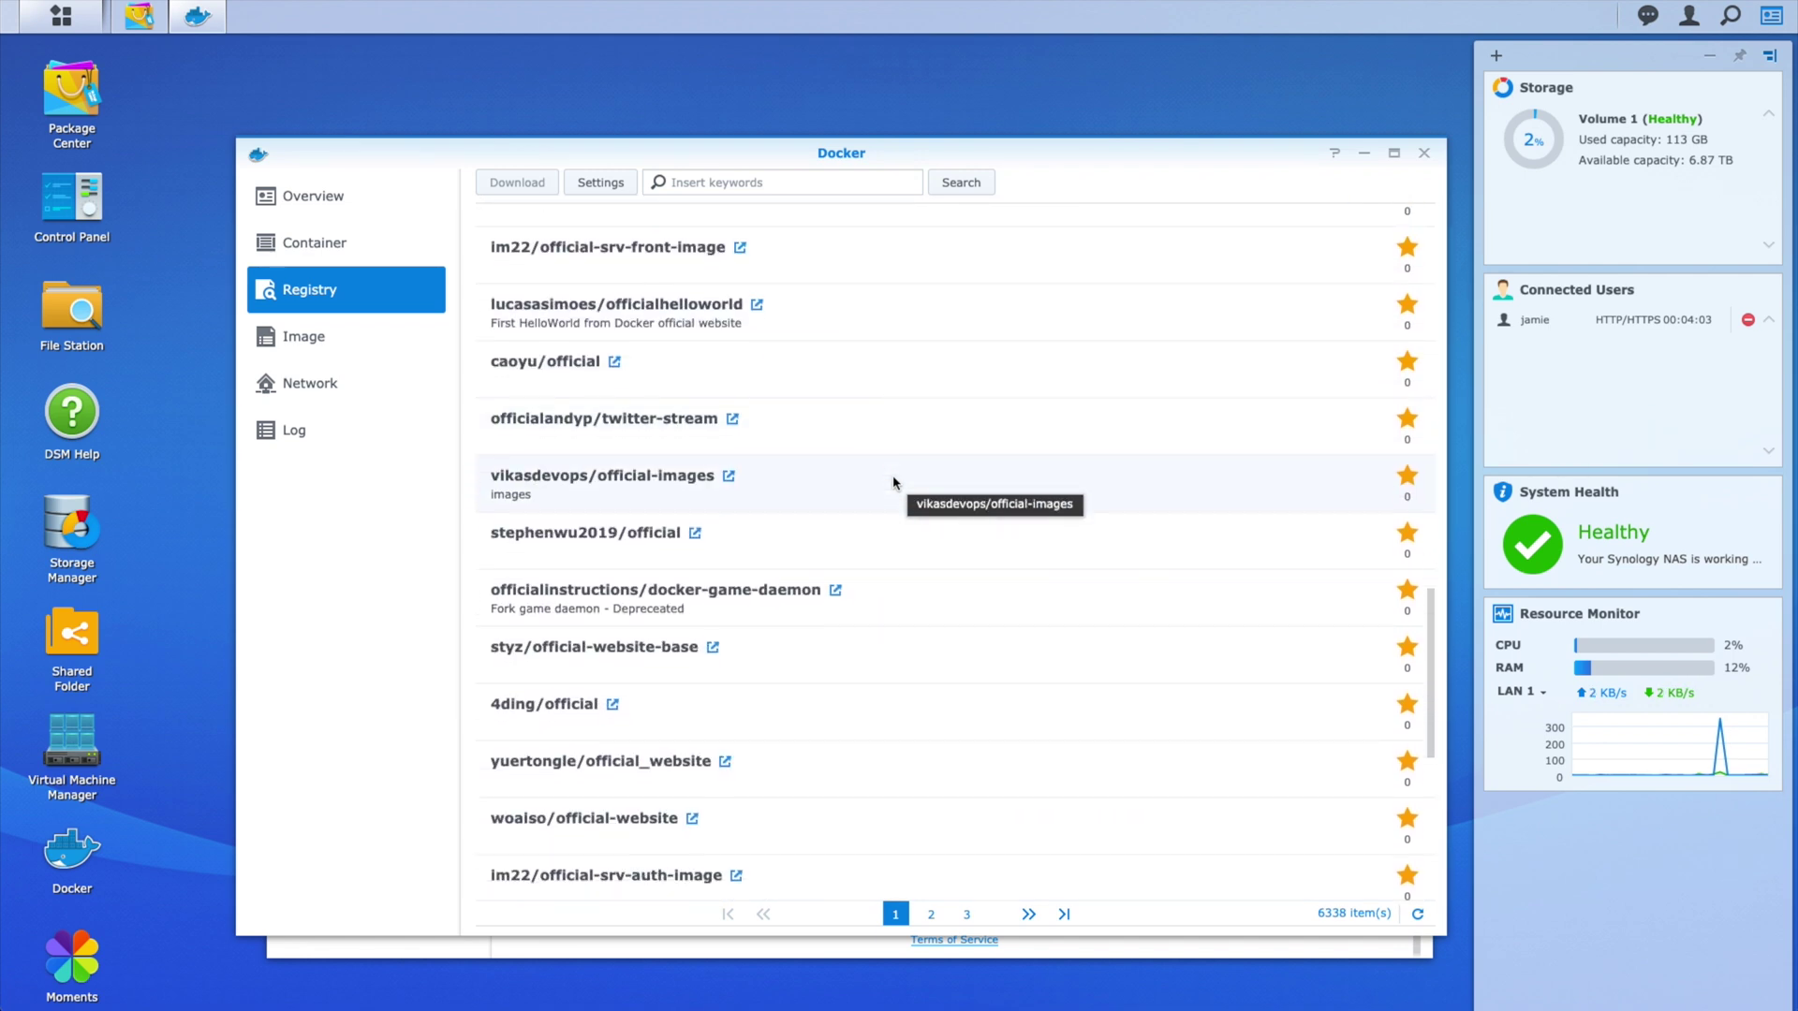
scroll(893, 481, down, 3)
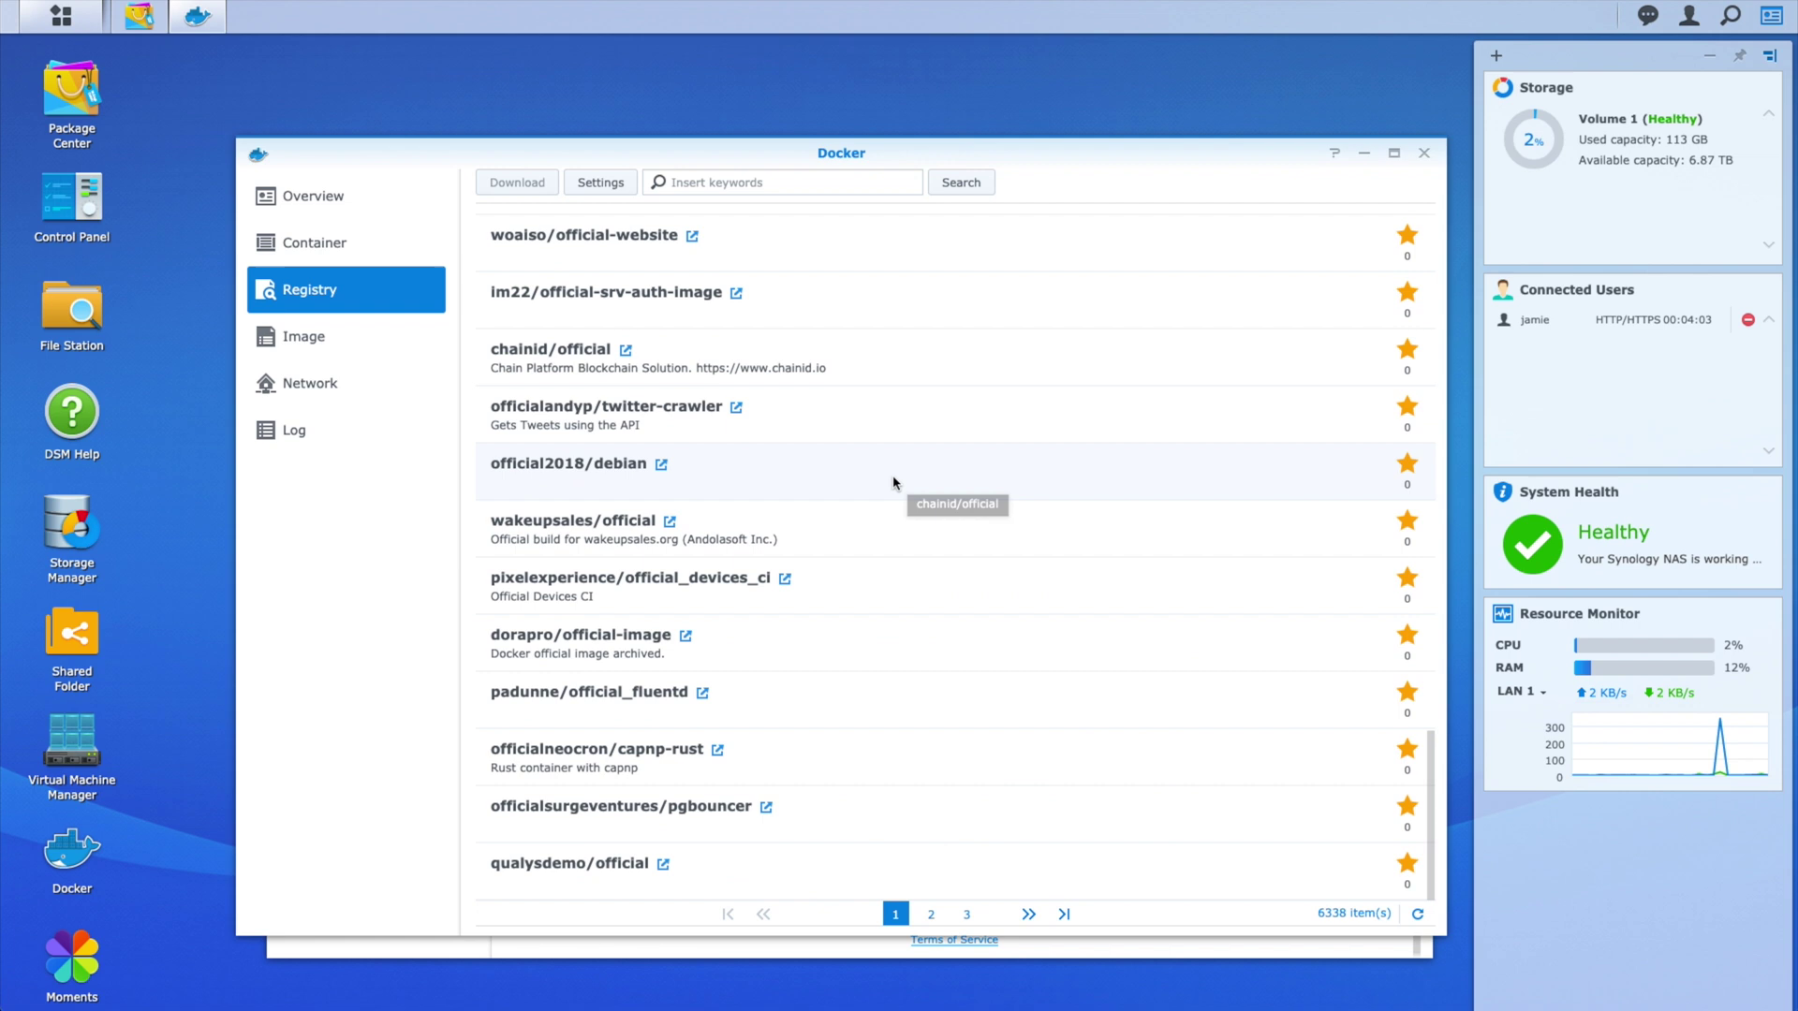
scroll(891, 474, up, 15)
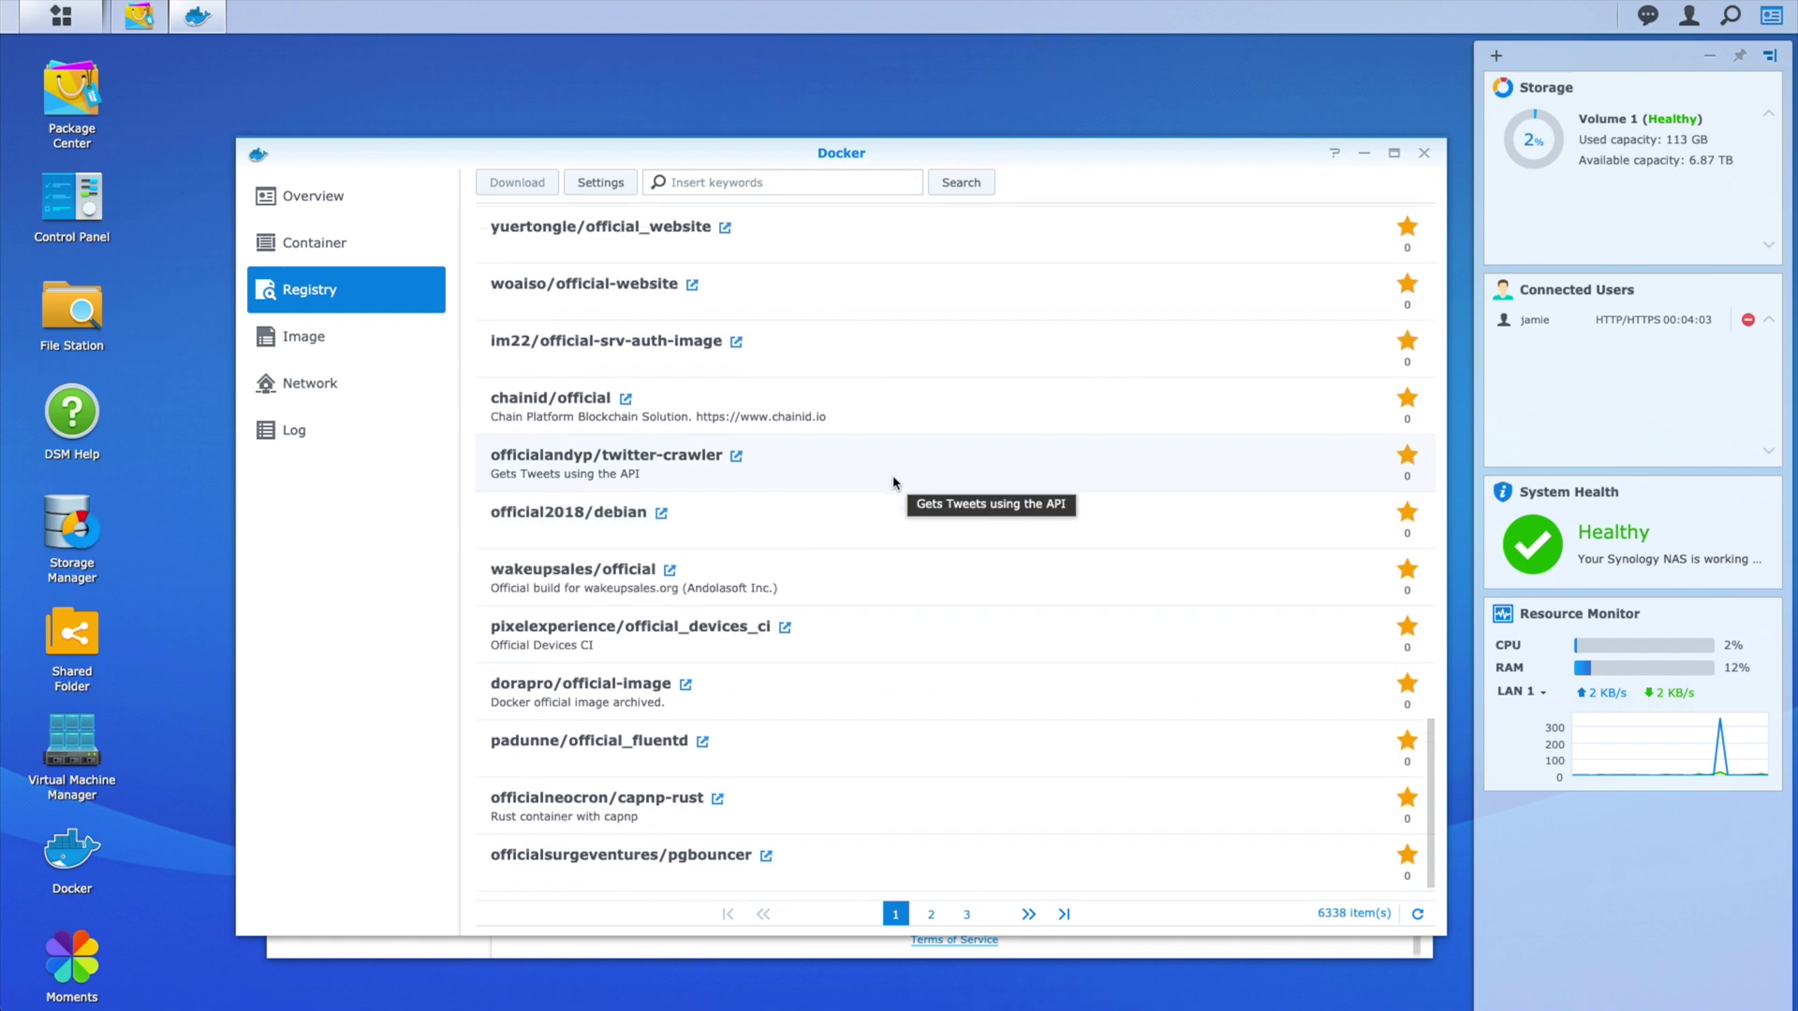
Open the PiHole container's Details window and move it down over Docker.
click(378, 346)
click(365, 246)
double_click(690, 256)
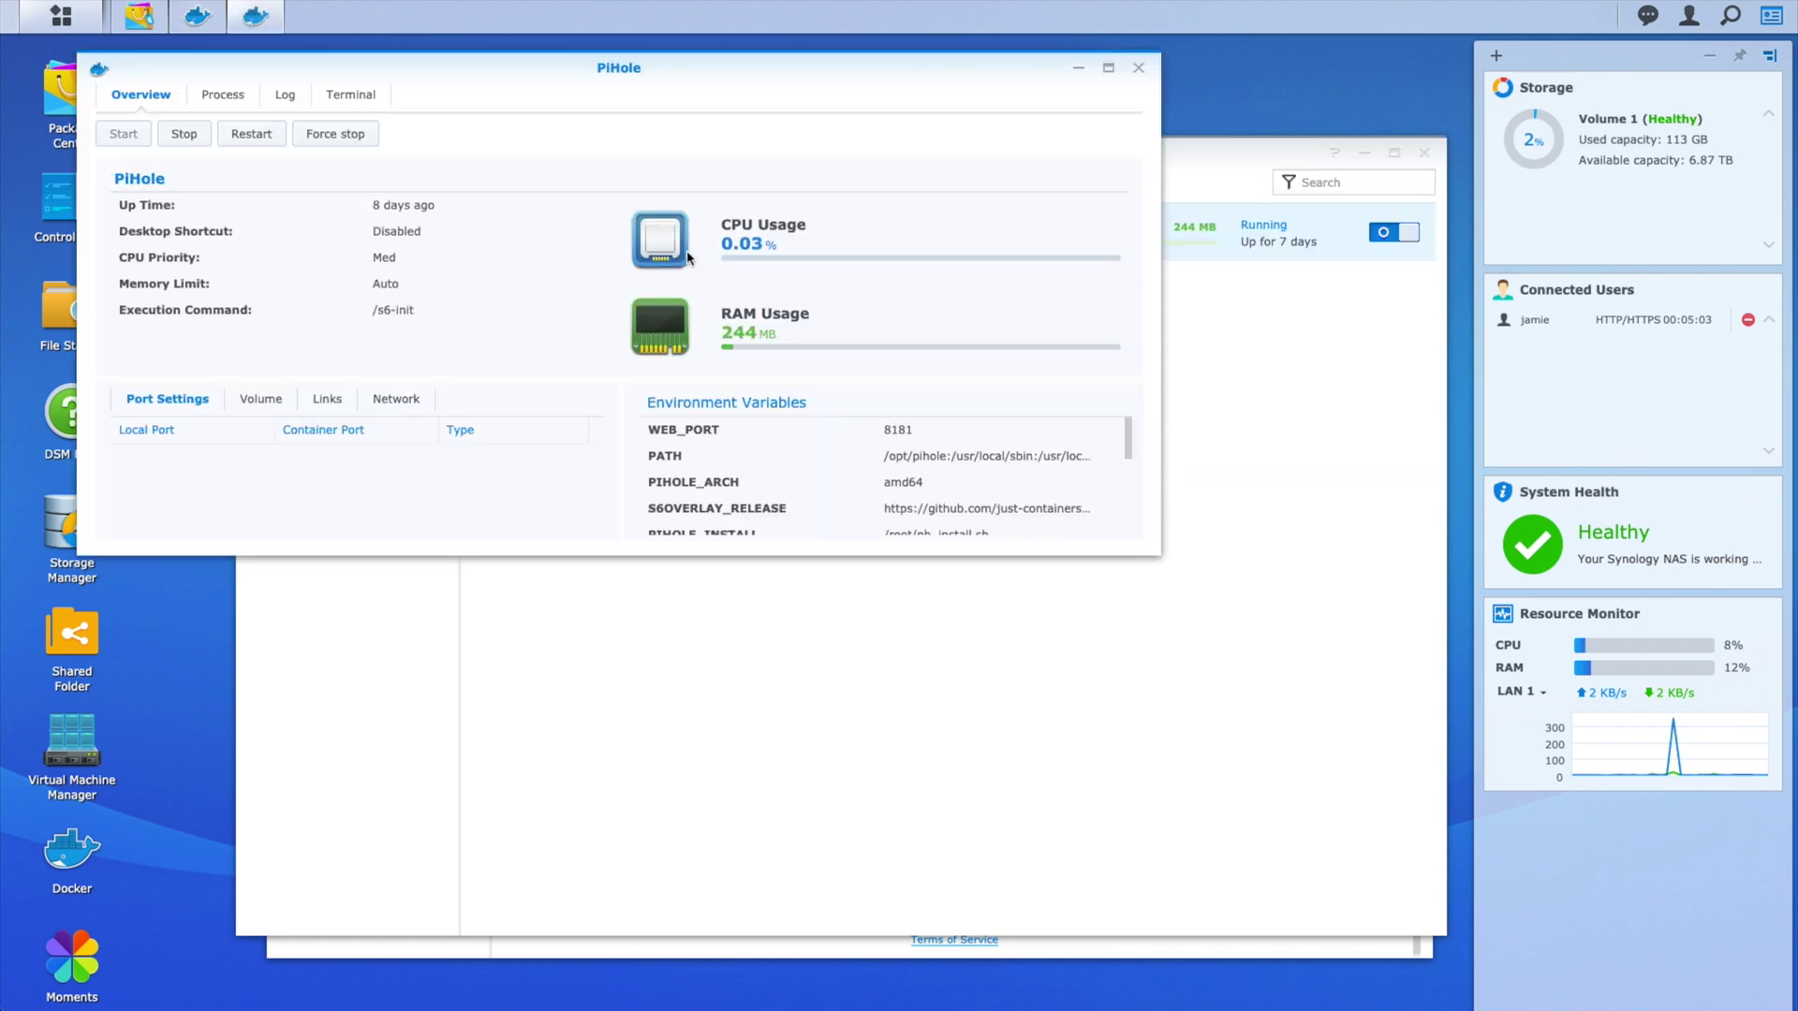
drag(628, 49, 843, 358)
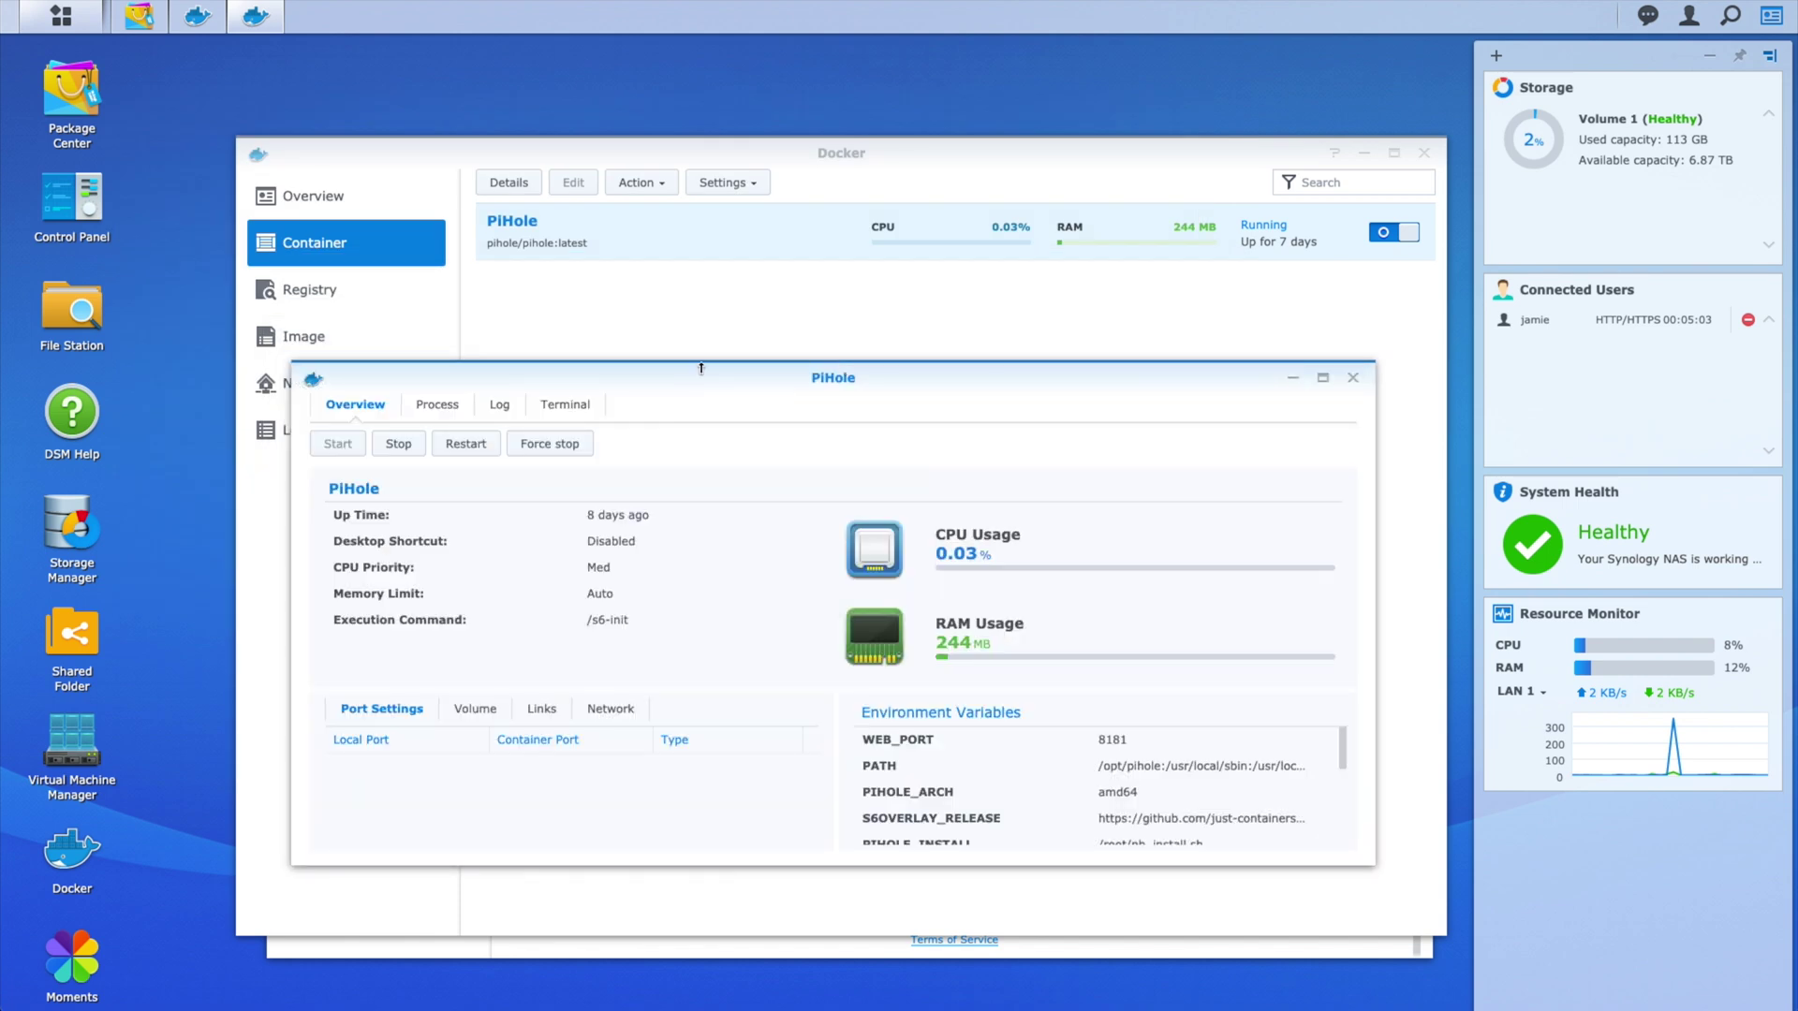
Check PiHole's Process, Log and Terminal tabs, collapsing the 2020-11 log dates.
click(438, 408)
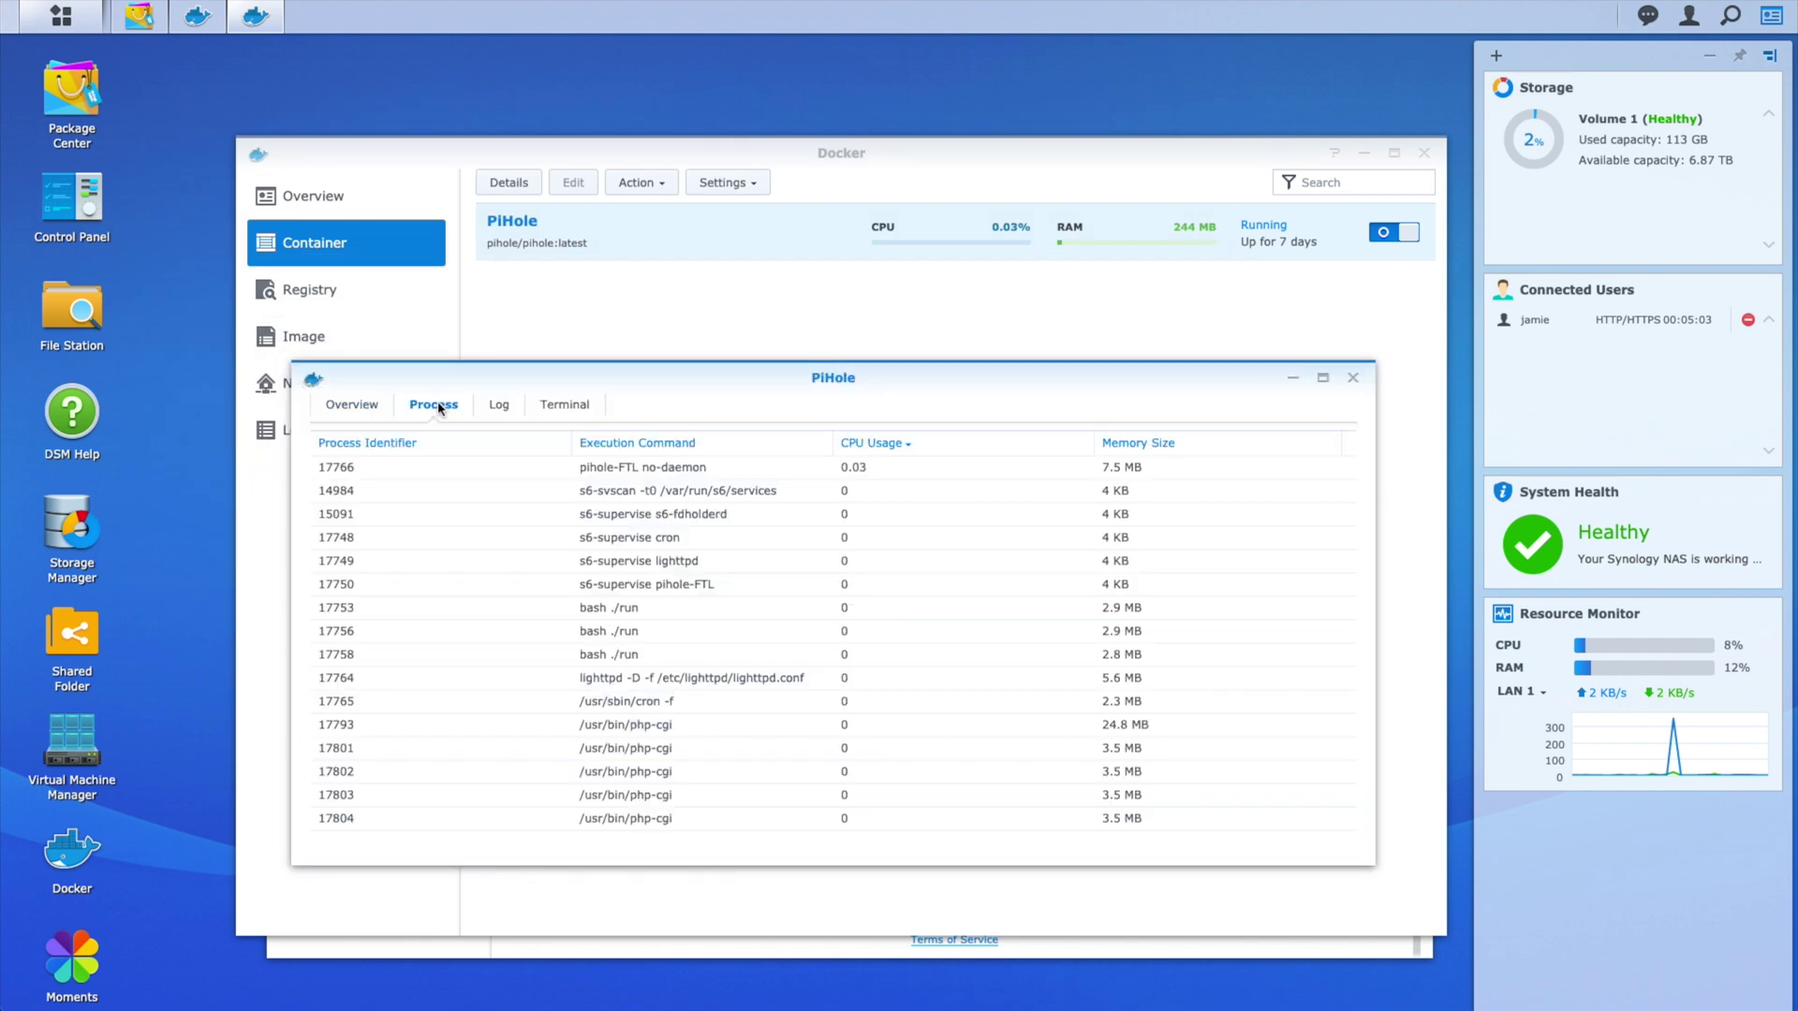
click(492, 410)
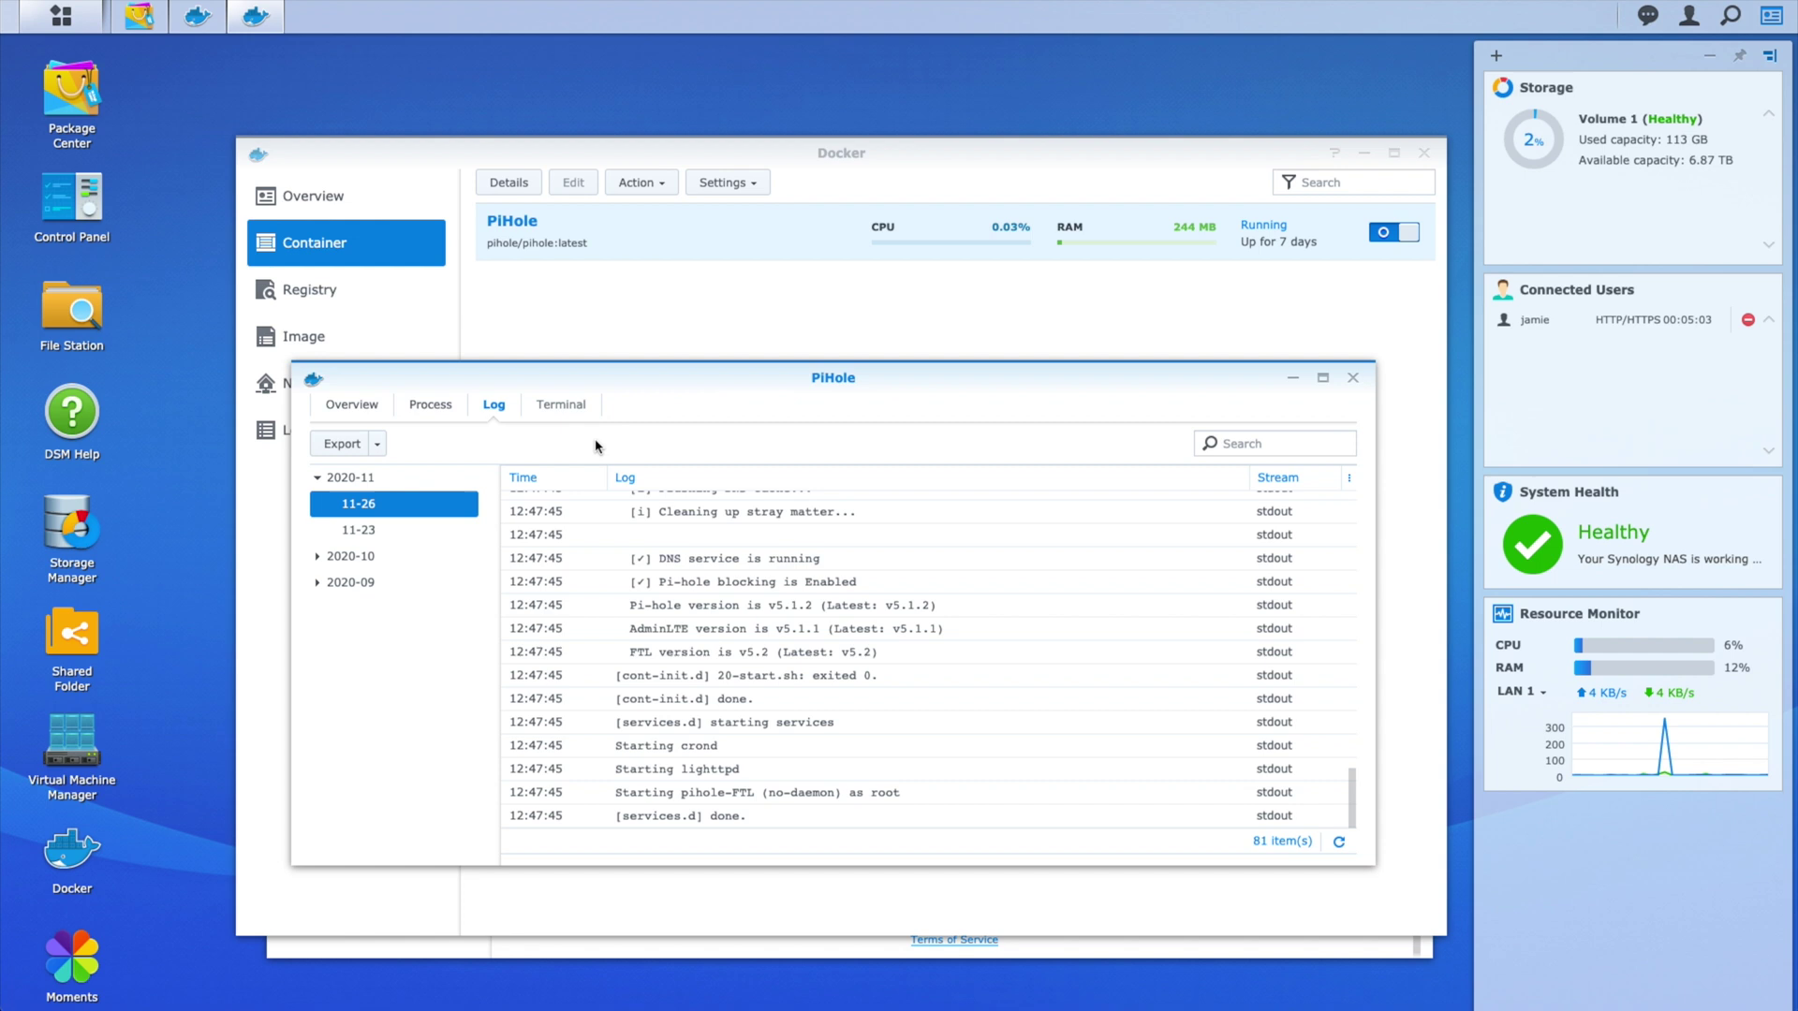
scroll(746, 721, up, 15)
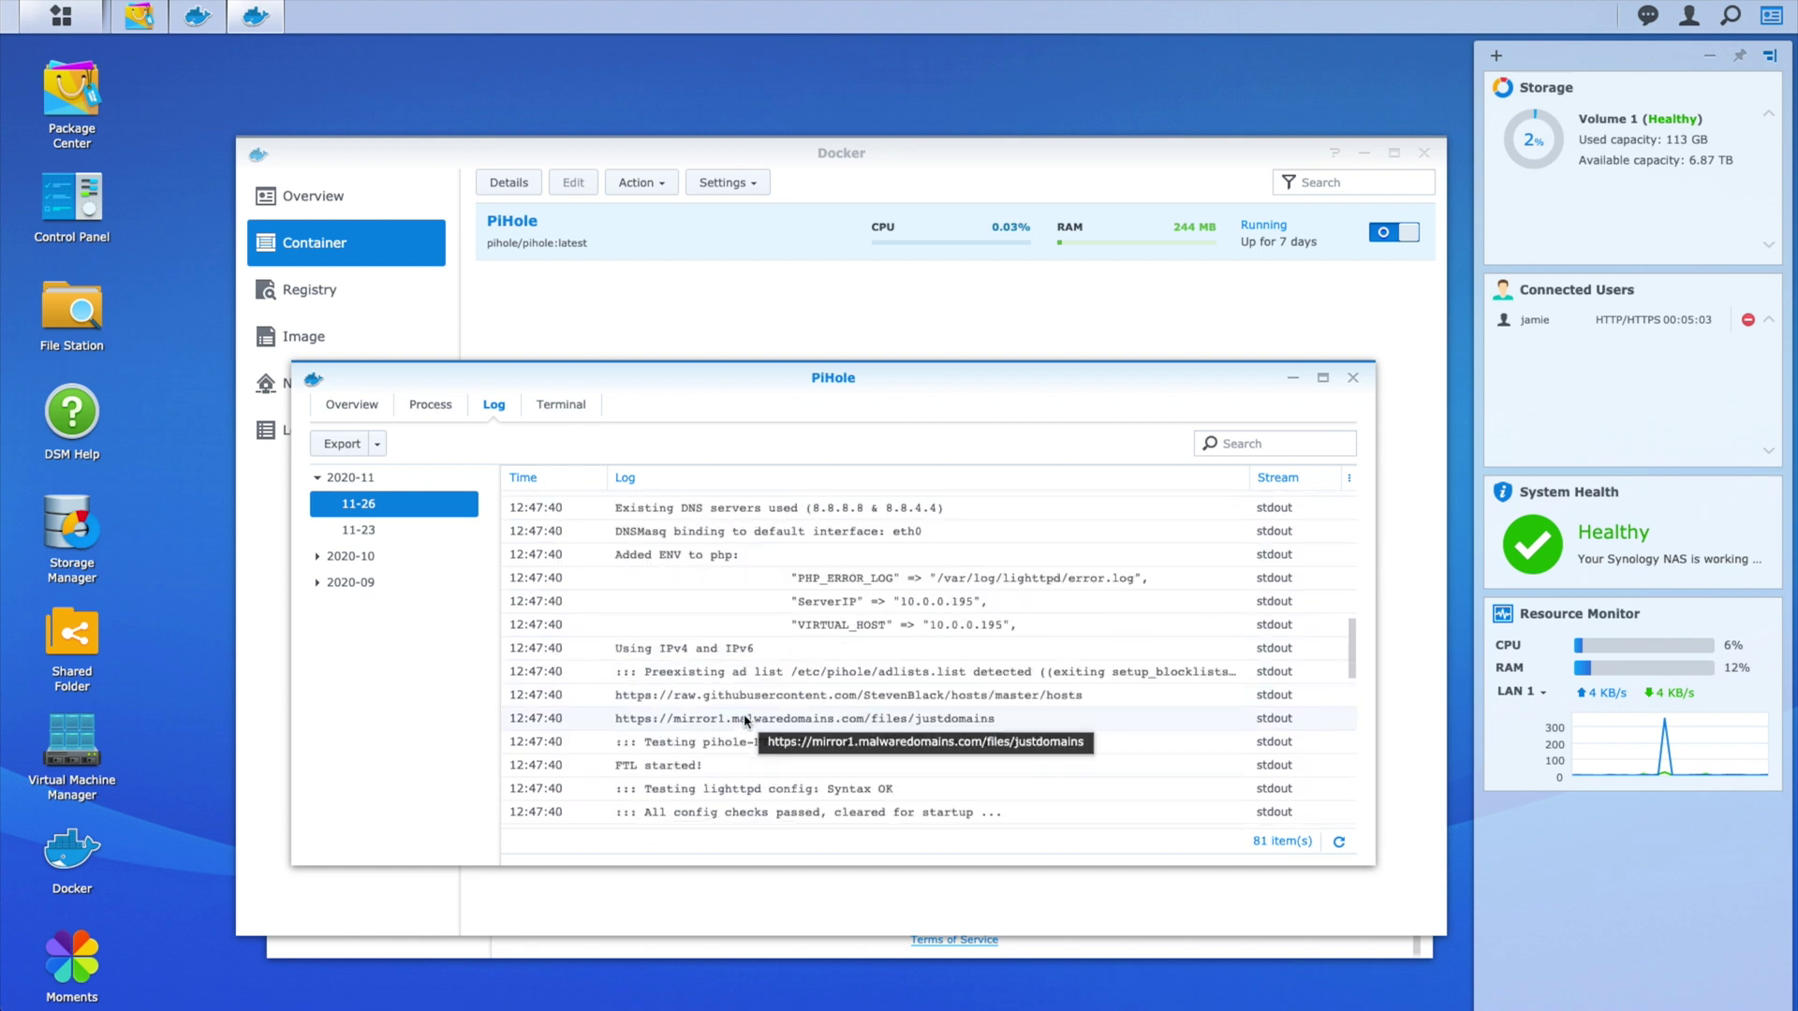
scroll(746, 721, down, 10)
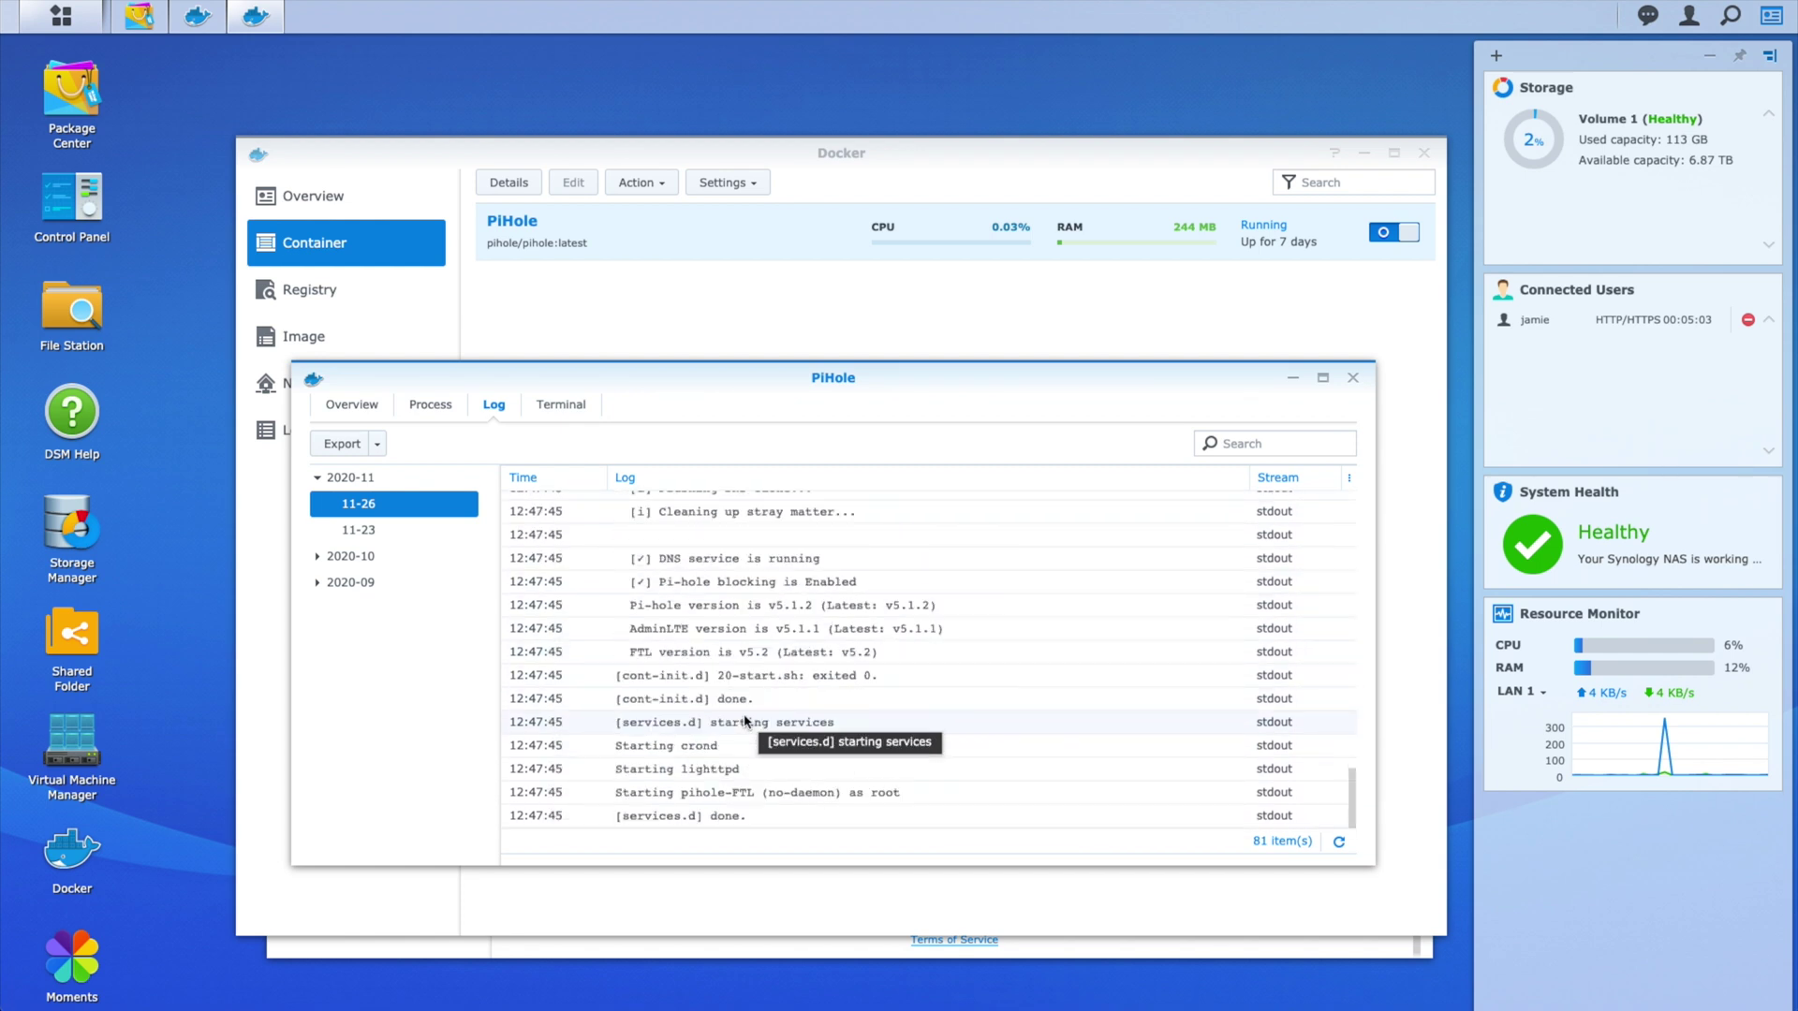
click(319, 478)
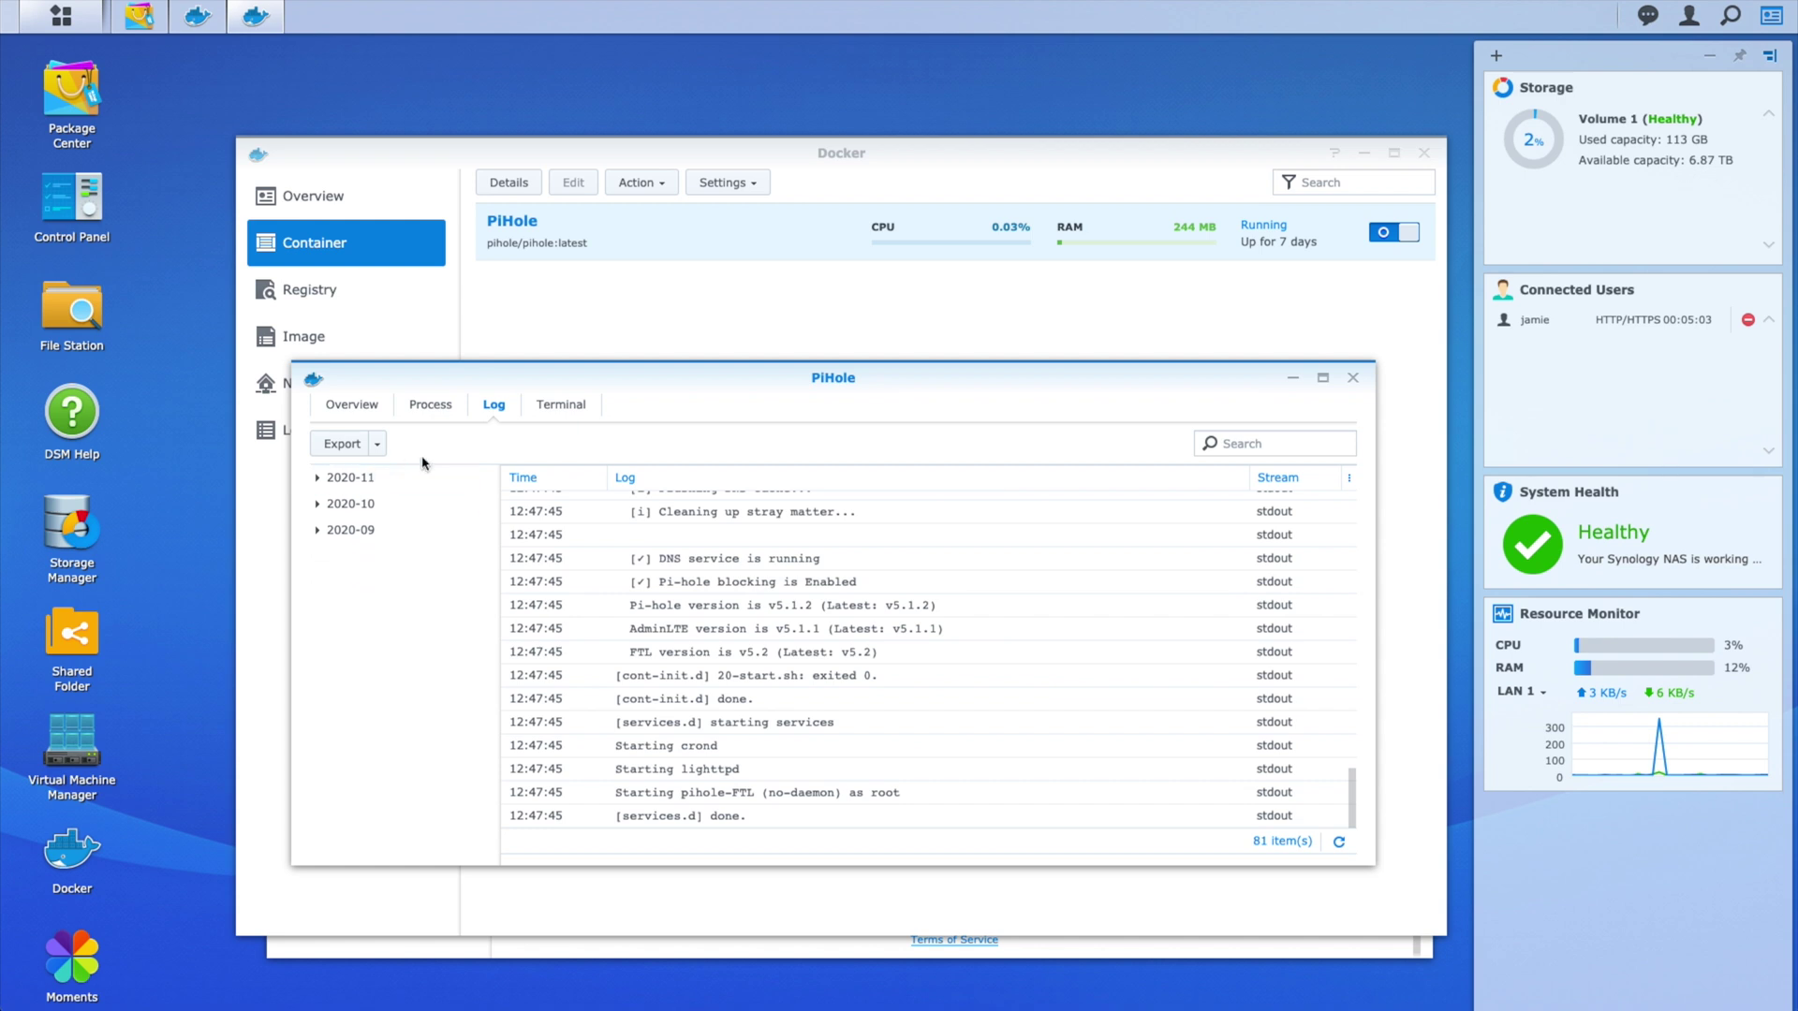
click(557, 405)
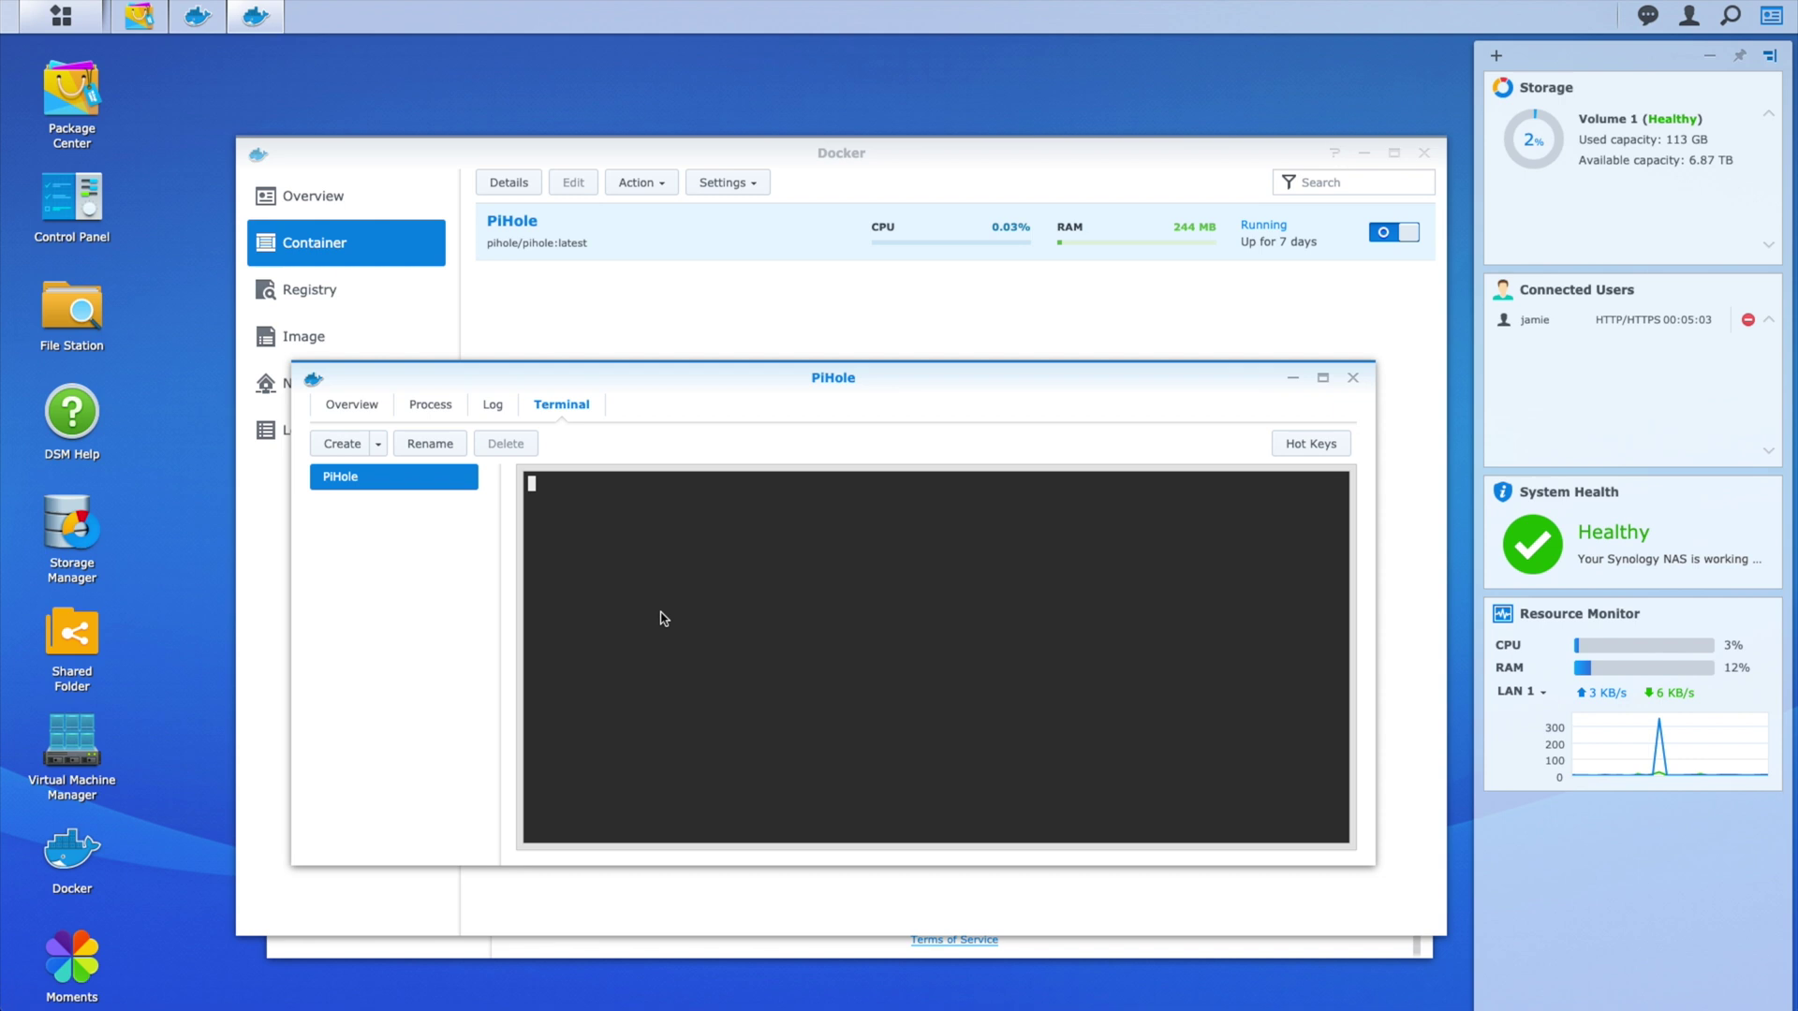
Scroll through the Environment Variables list on PiHole's Overview tab.
click(373, 408)
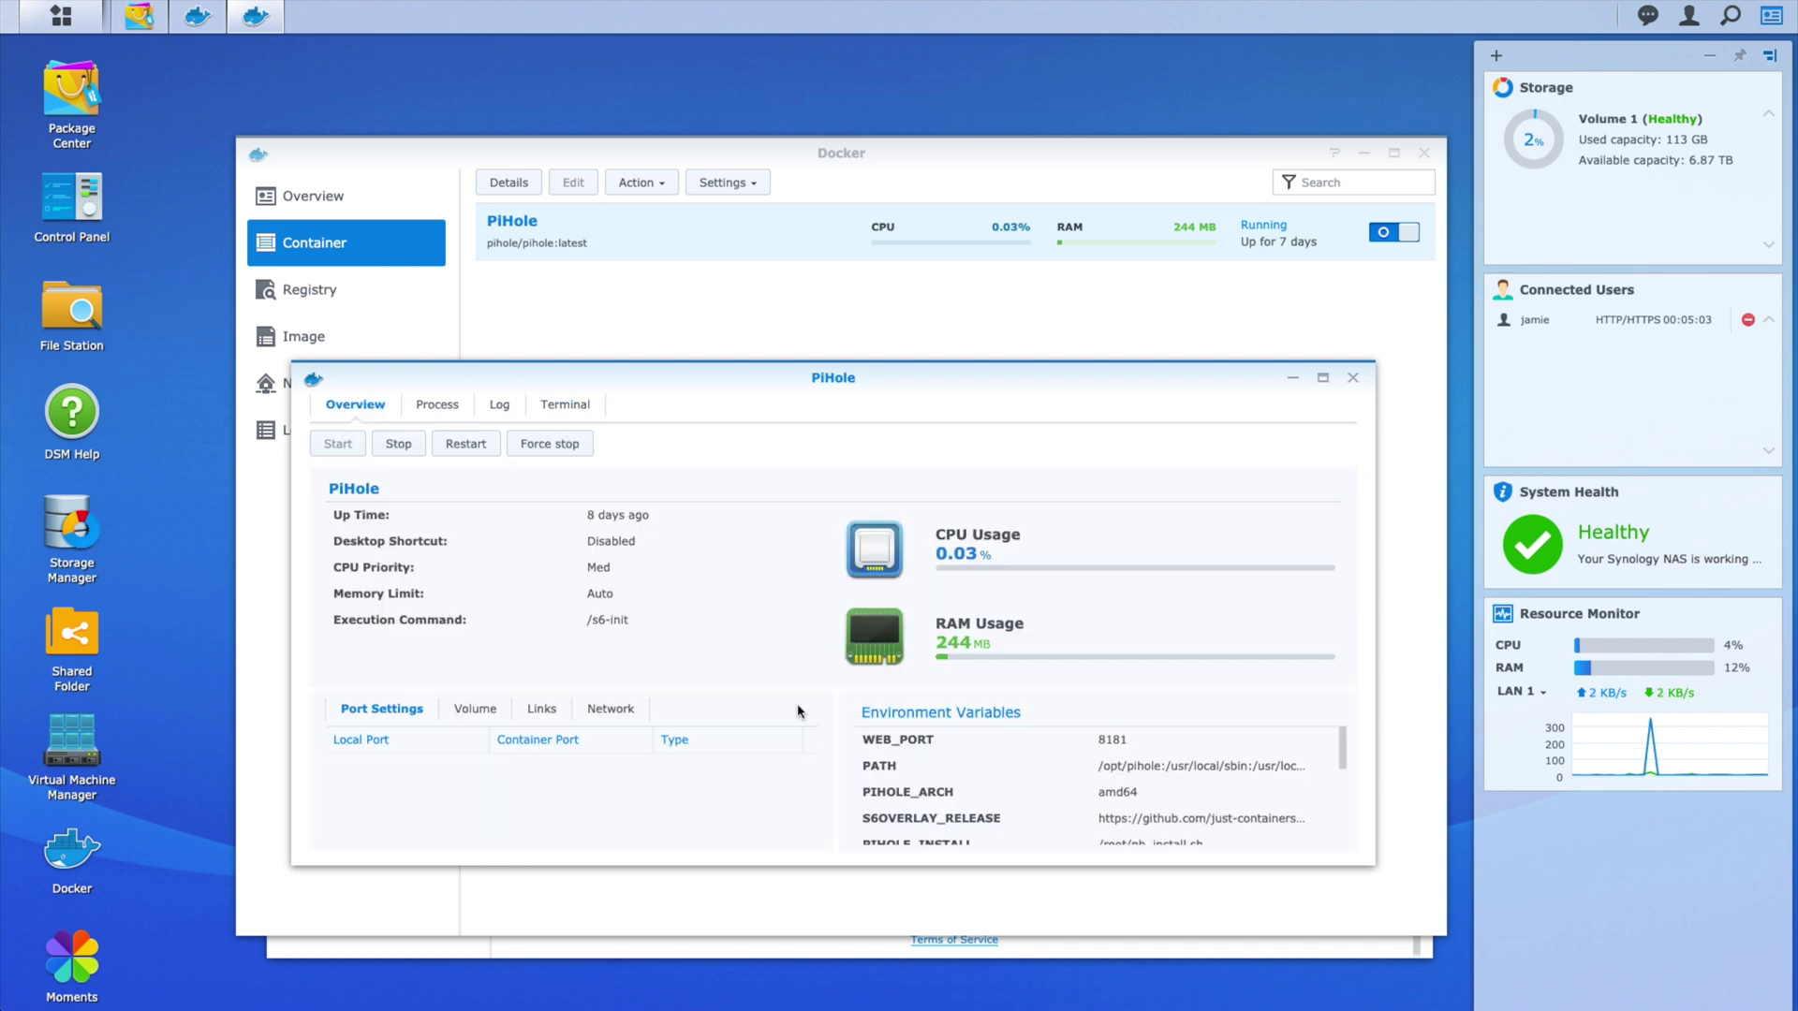
scroll(941, 774, down, 5)
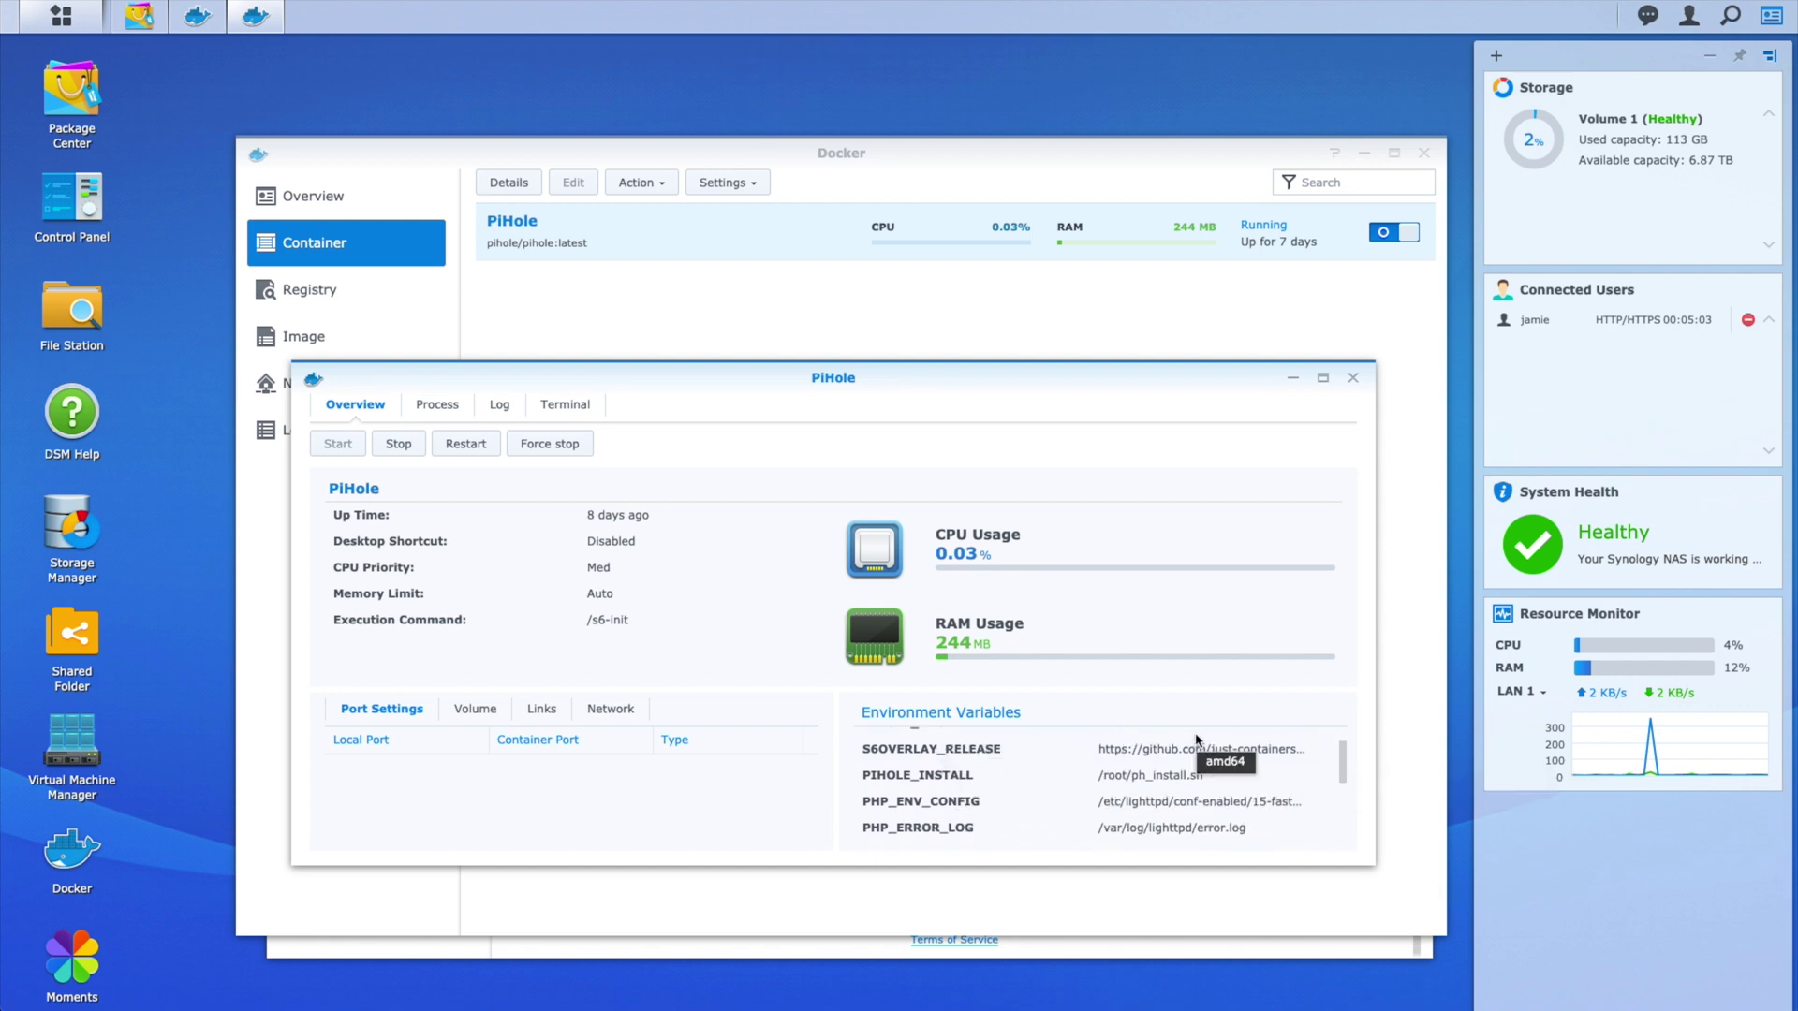
scroll(1225, 794, up, 3)
scroll(1225, 794, down, 3)
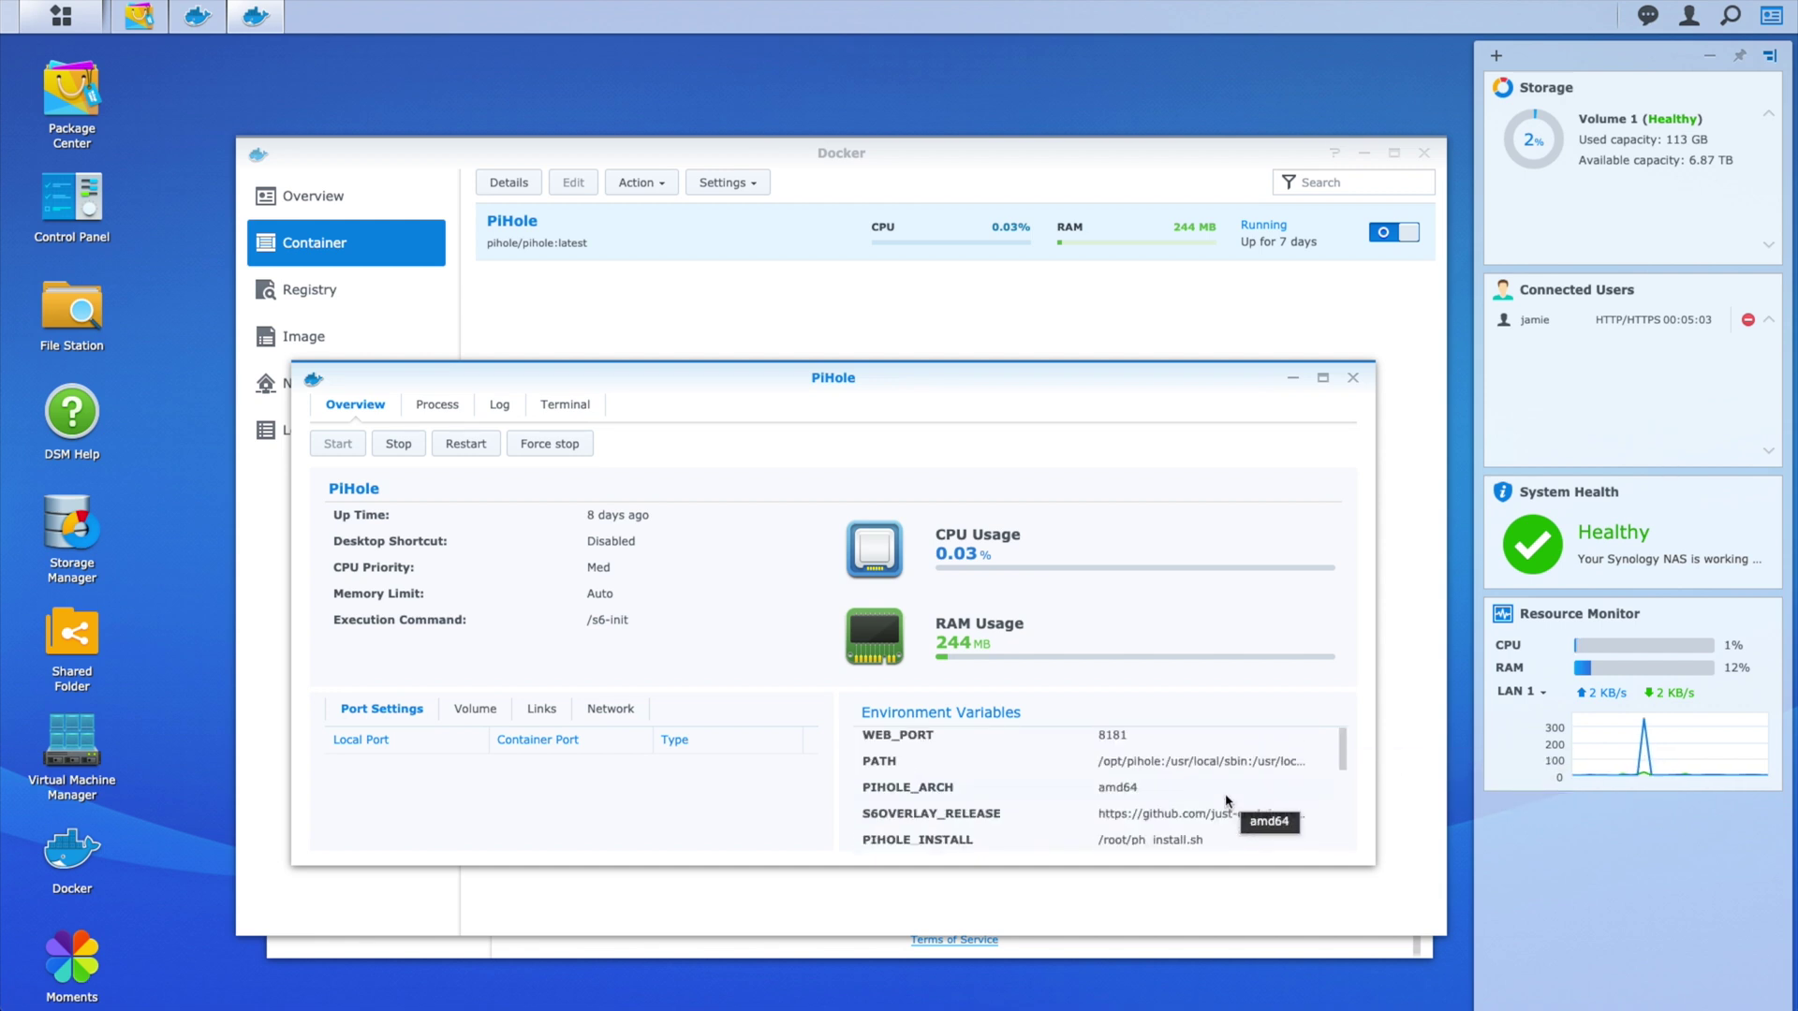
scroll(1225, 799, down, 4)
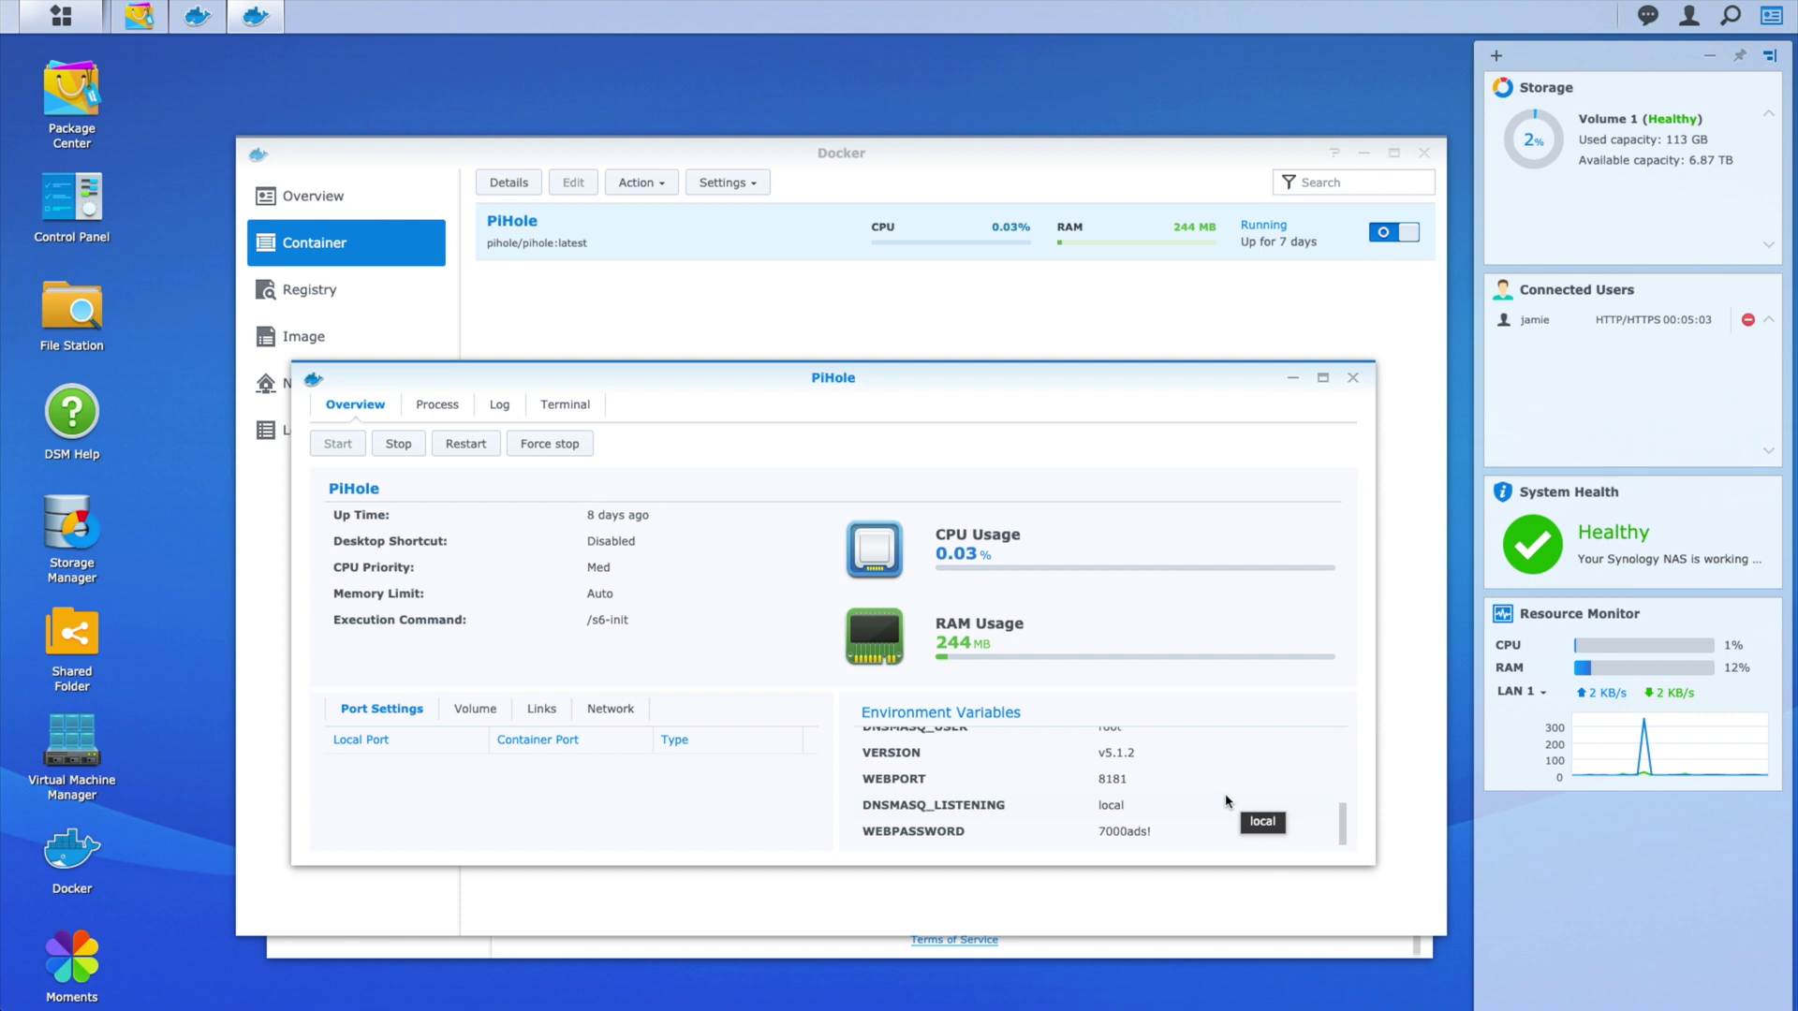
scroll(1226, 801, up, 6)
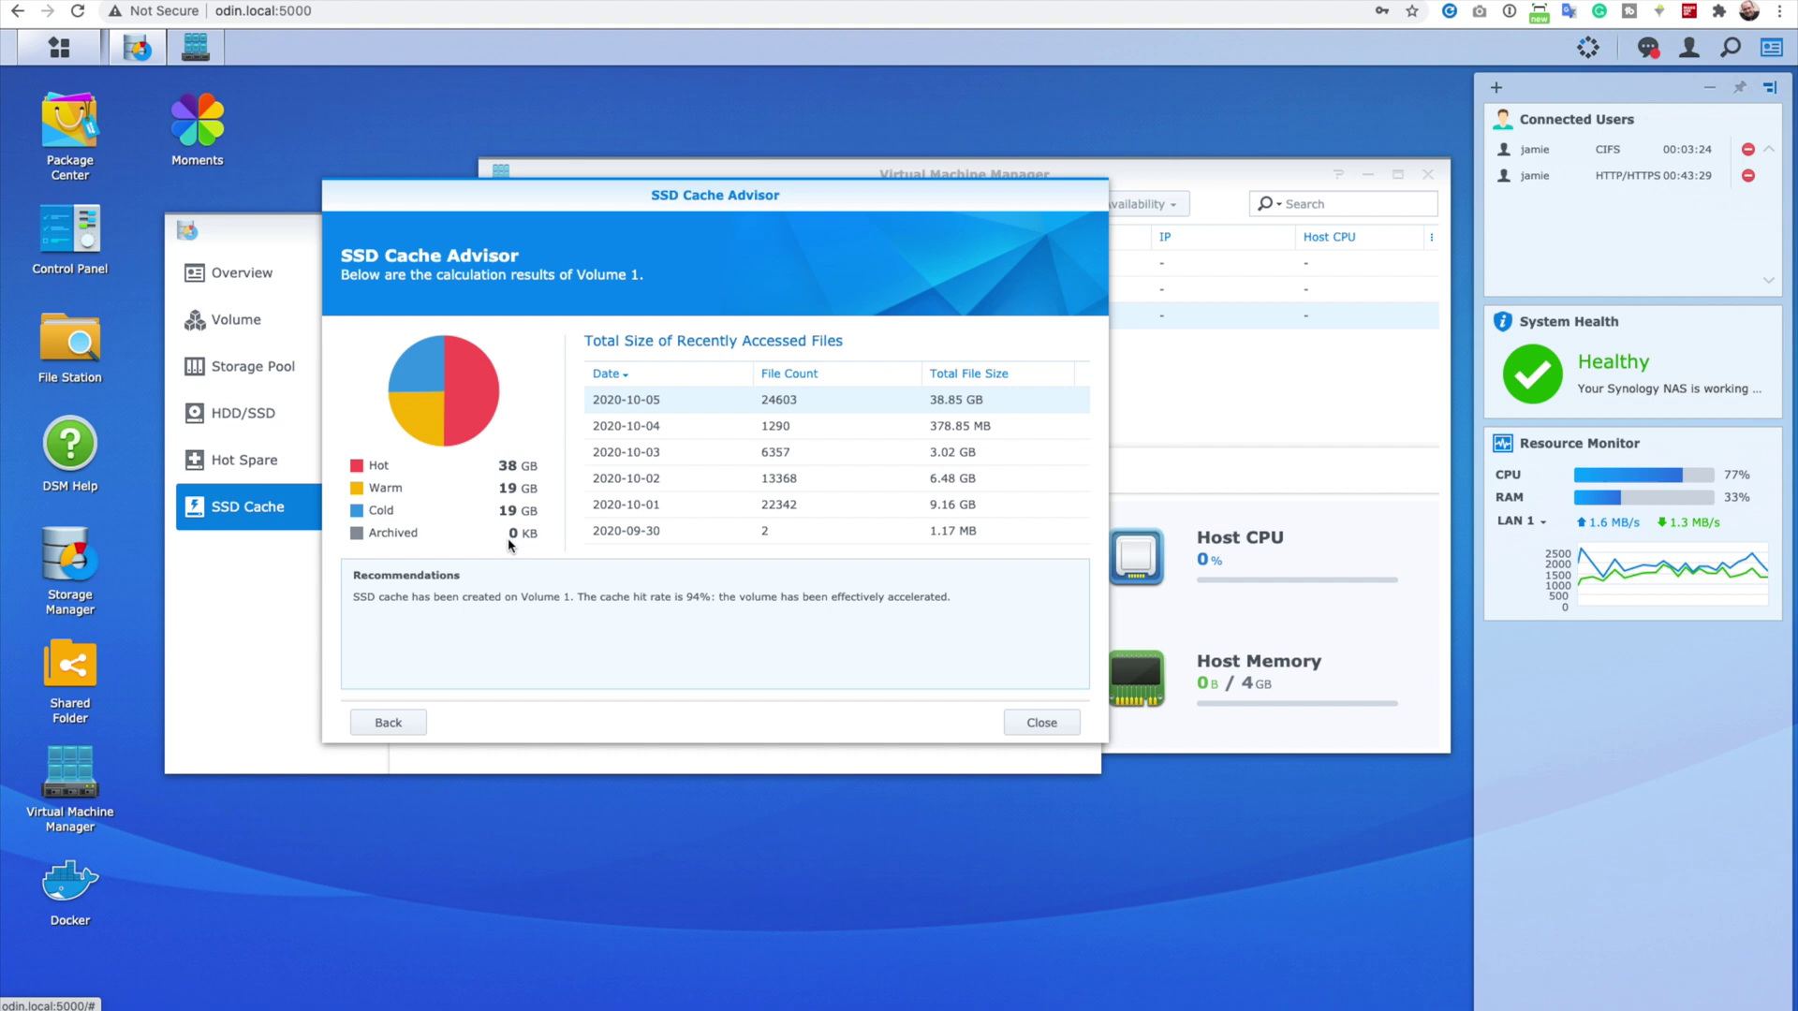
Close the cache advisor, open SSD Cache 1's details, and close Virtual Machine Manager.
click(1034, 724)
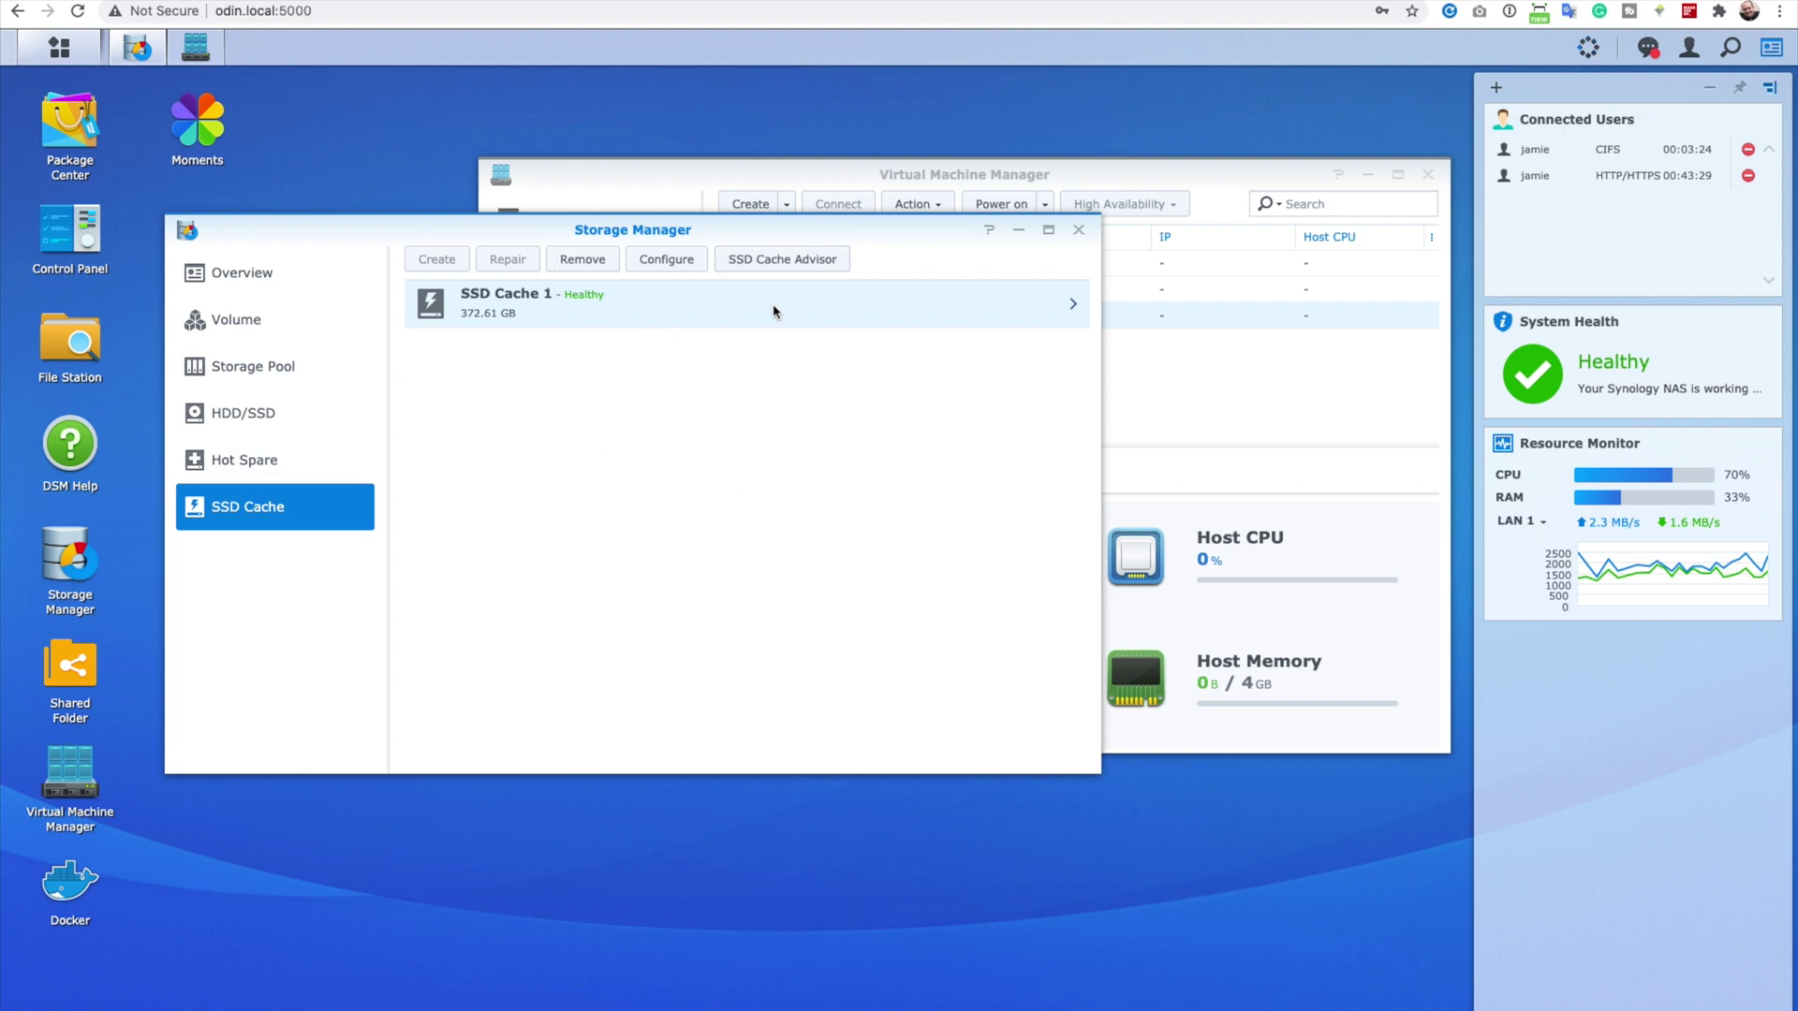
click(1070, 308)
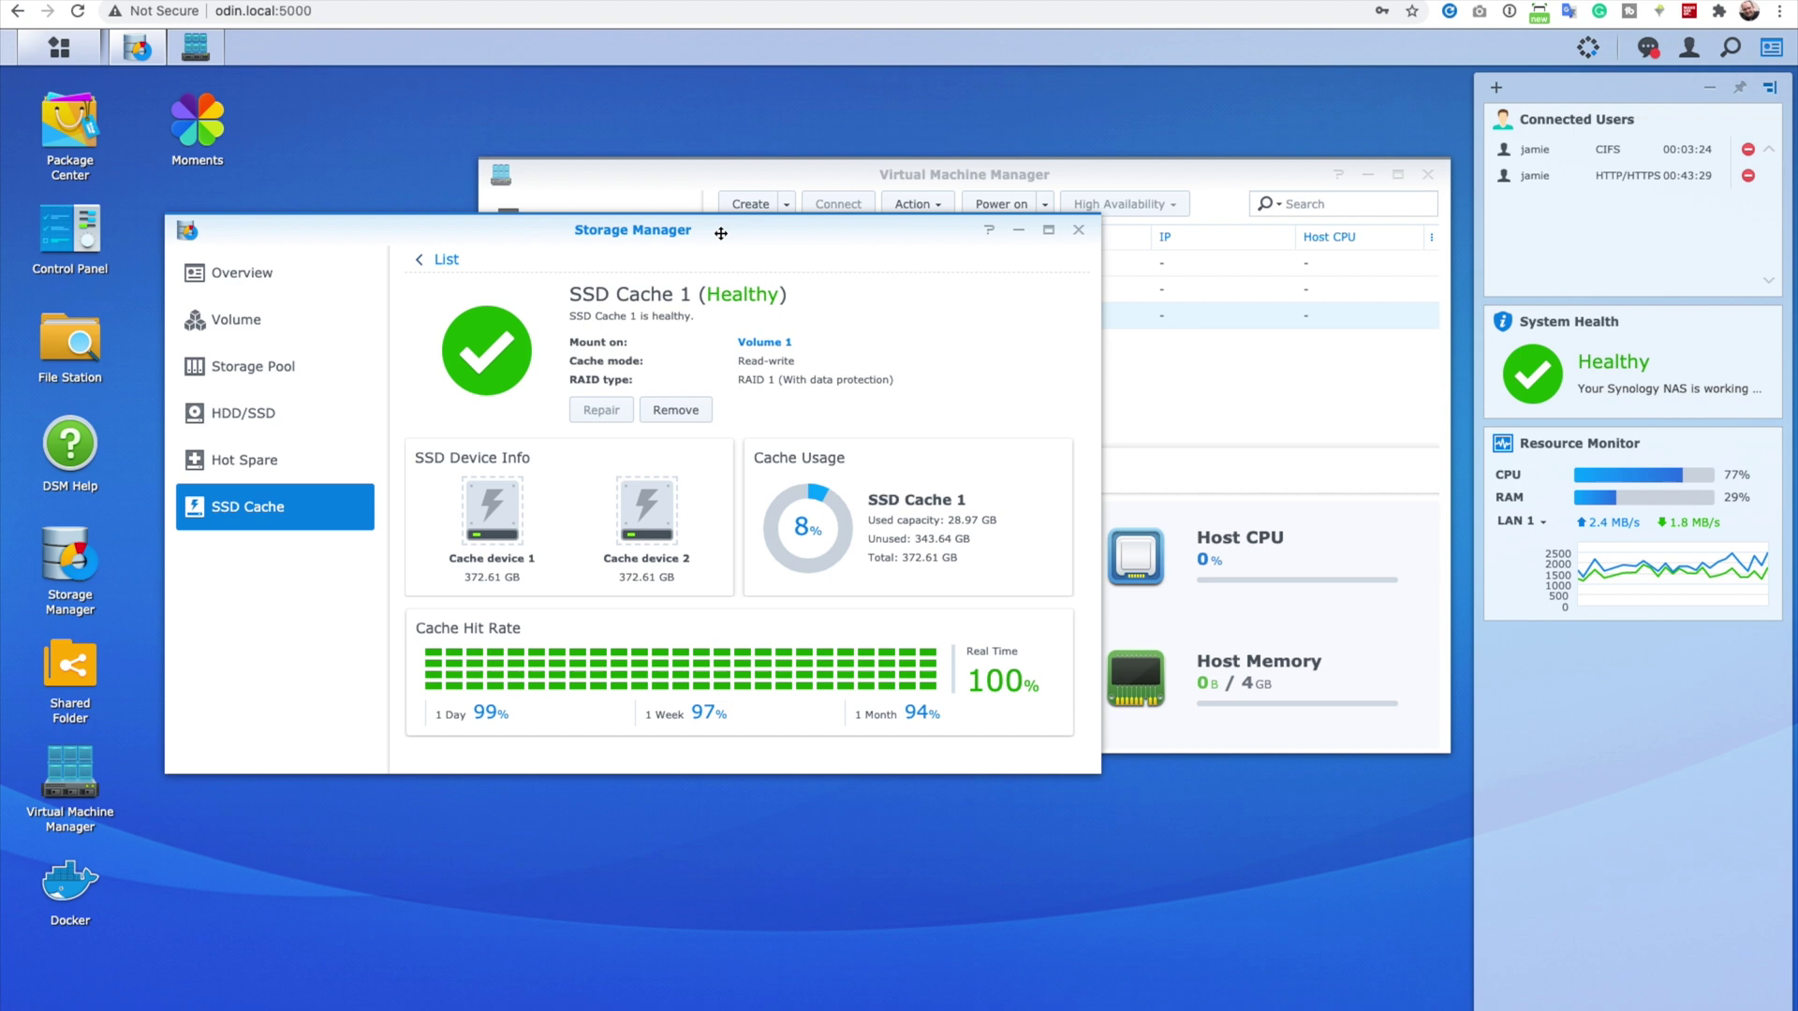
drag(720, 232, 785, 344)
click(1428, 174)
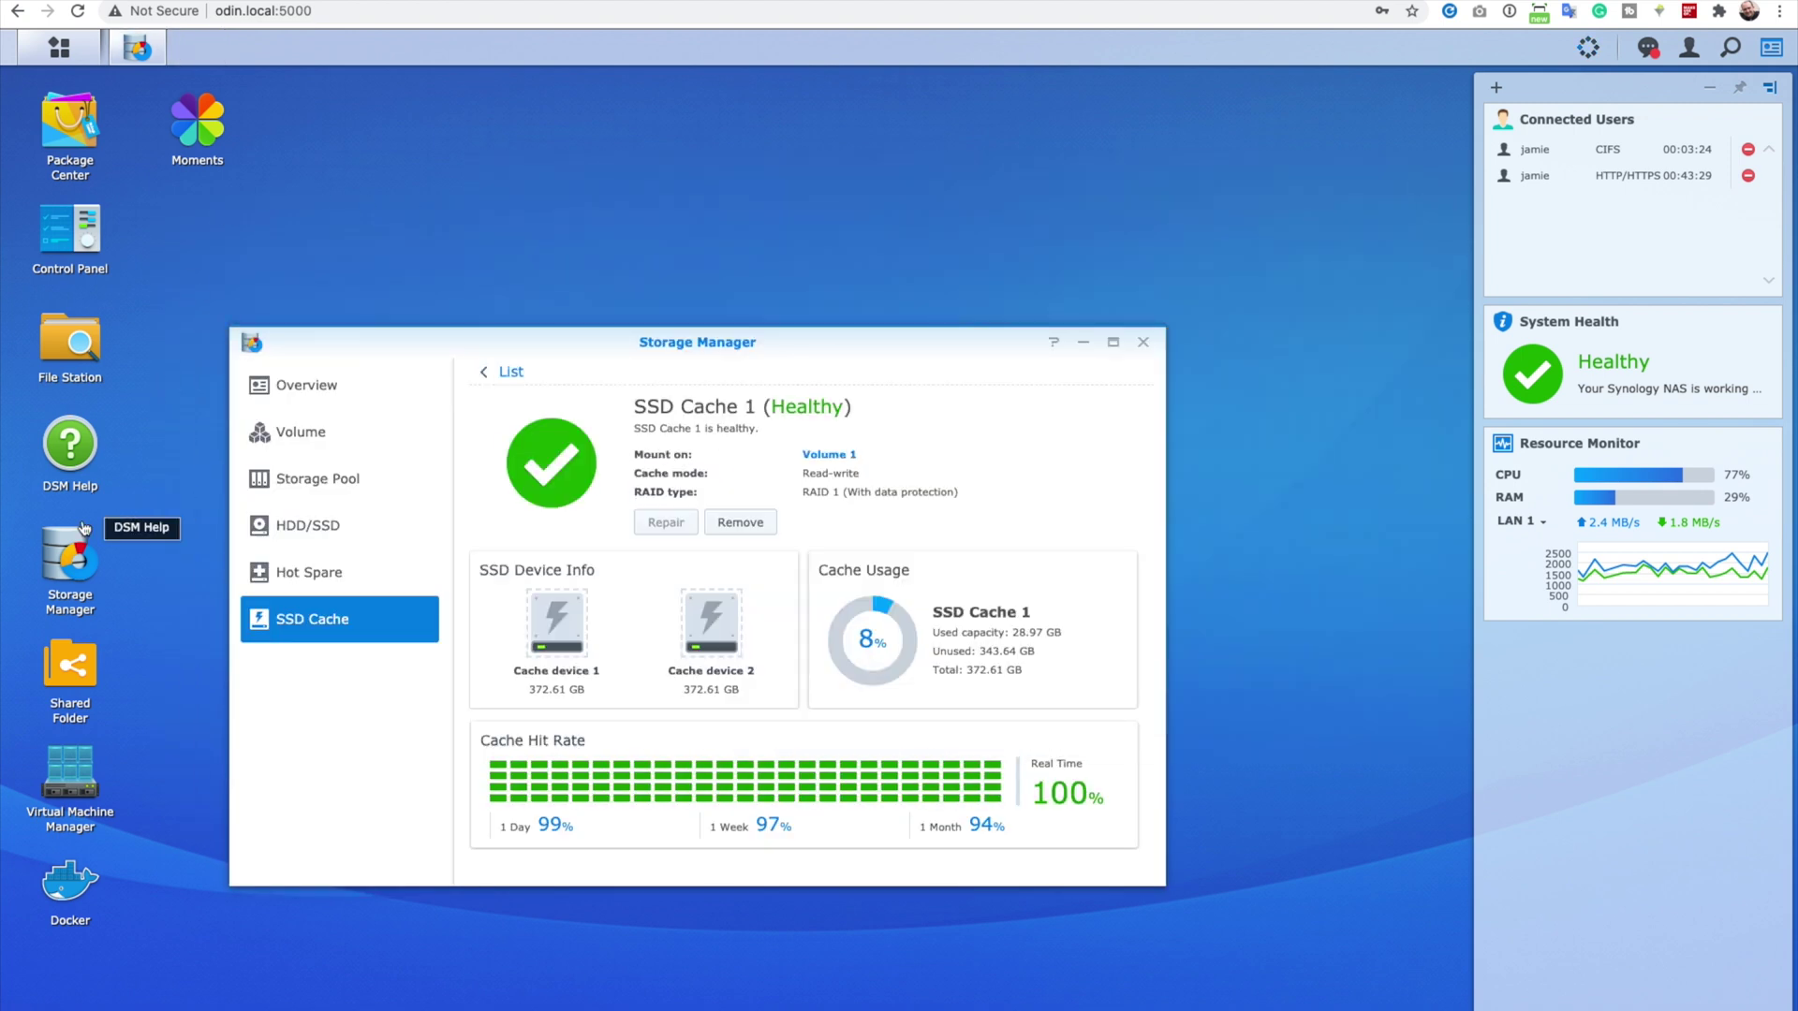
Launch Resource Monitor and view CPU utilization and load average.
click(61, 47)
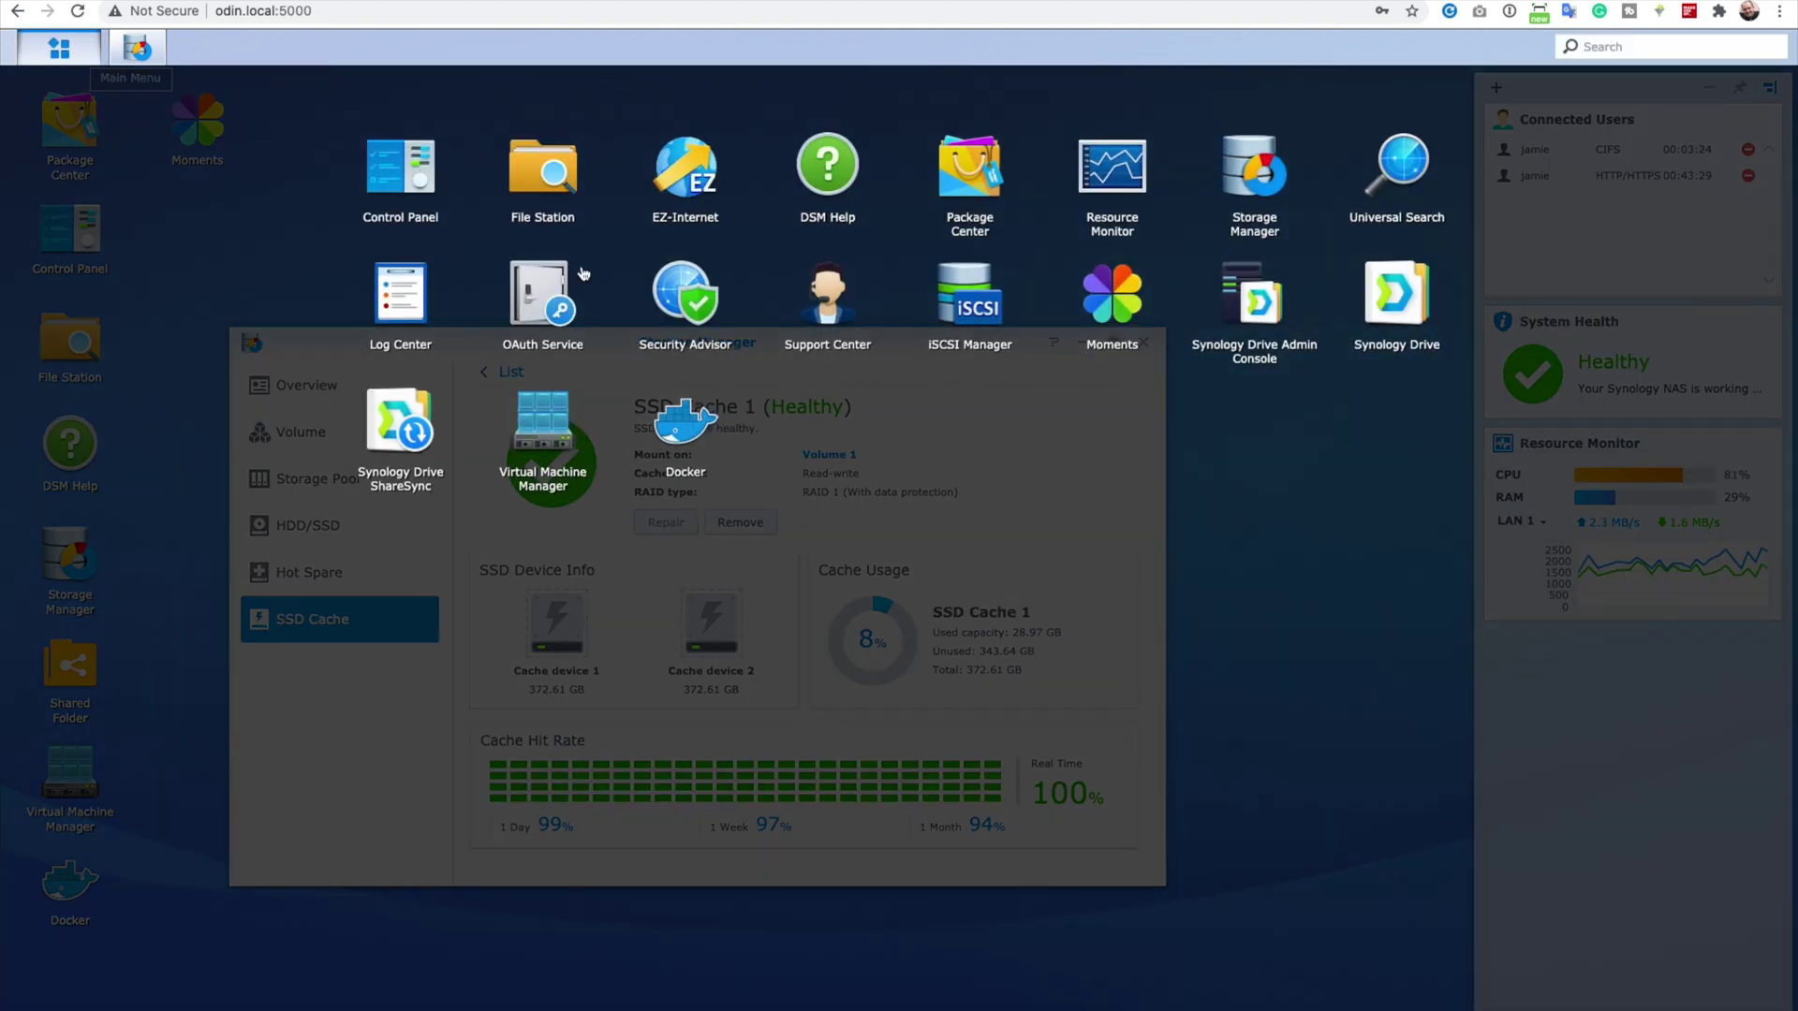
click(1134, 175)
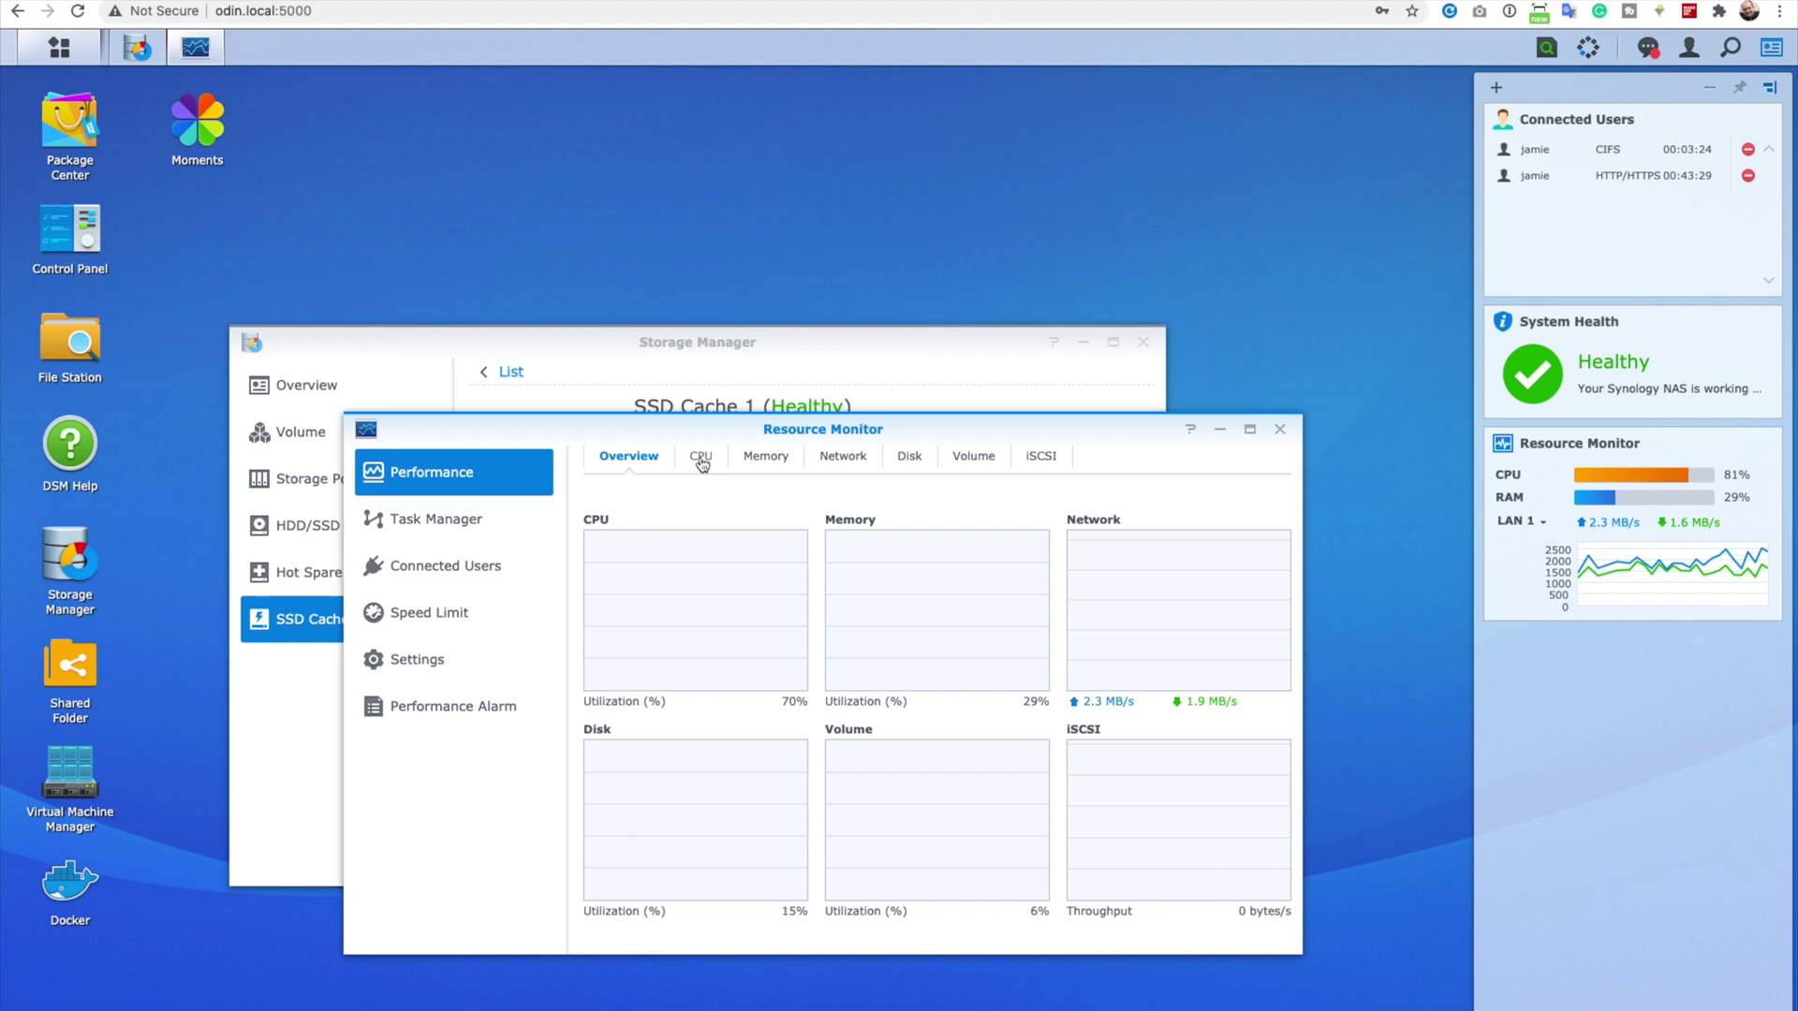
click(701, 460)
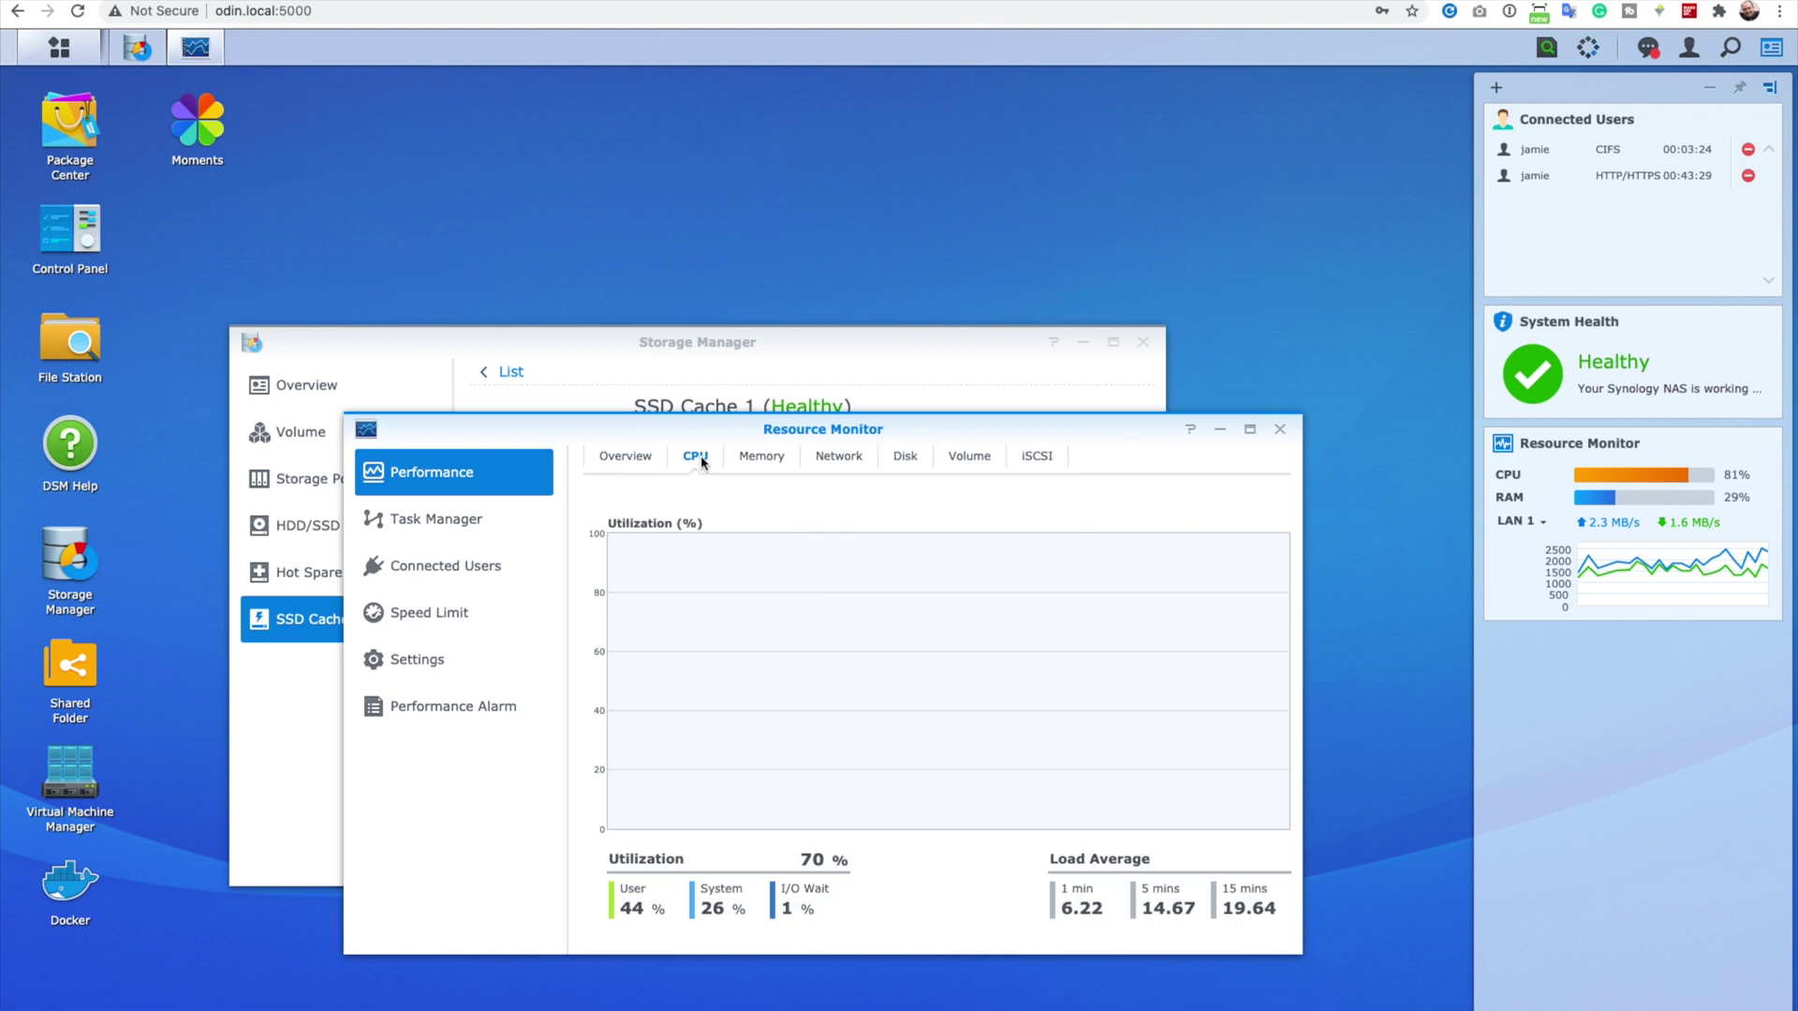
Show per-service usage in Task Manager and expand Moments into its synophoto processes.
click(494, 521)
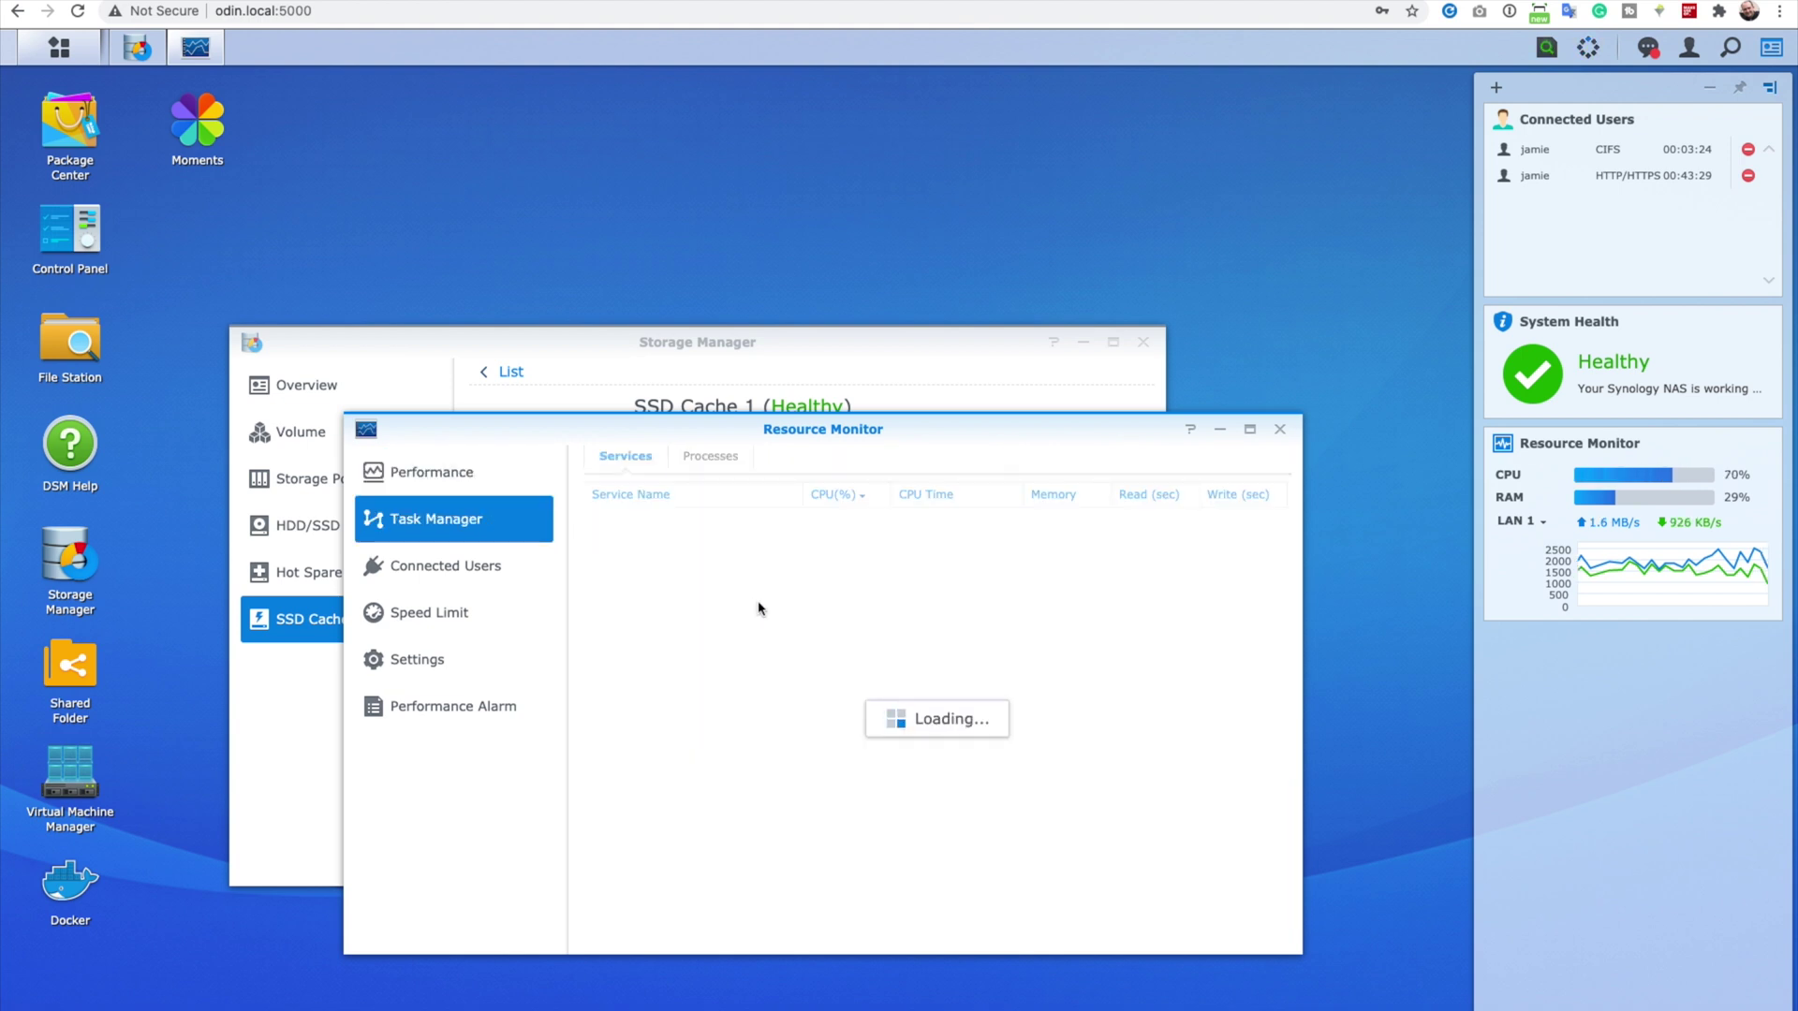
drag(916, 434, 998, 82)
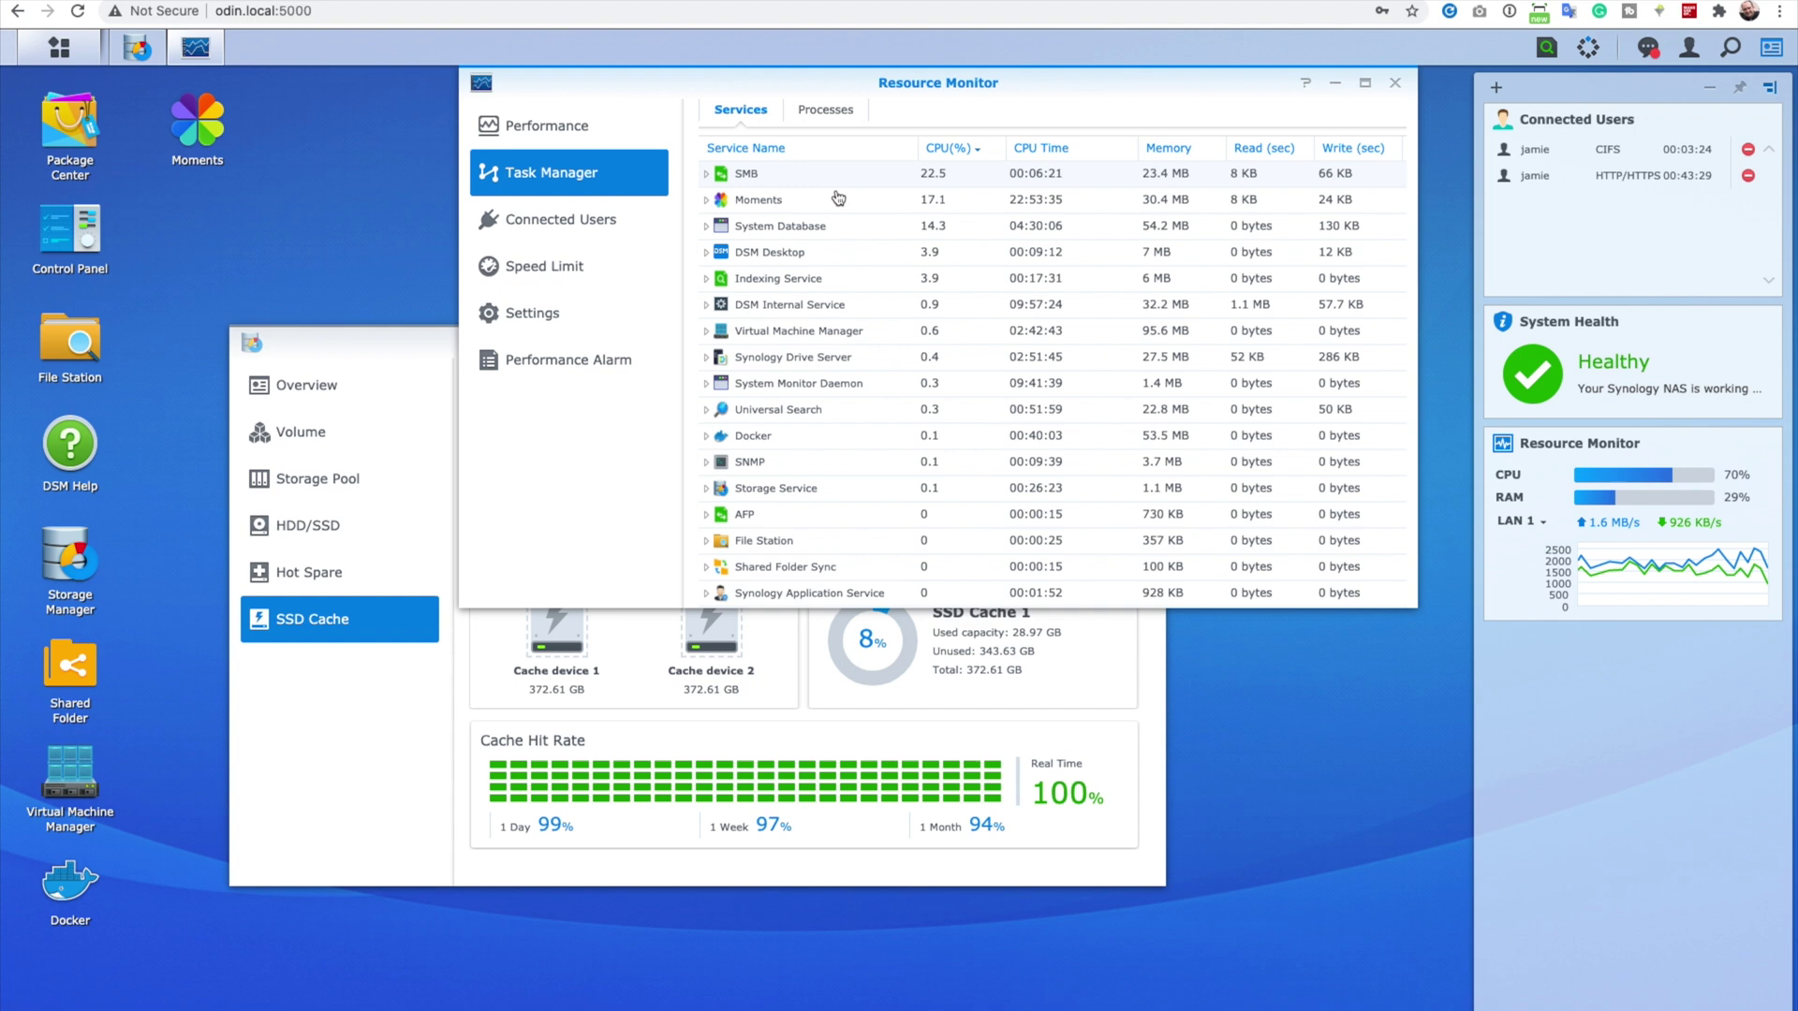
click(706, 201)
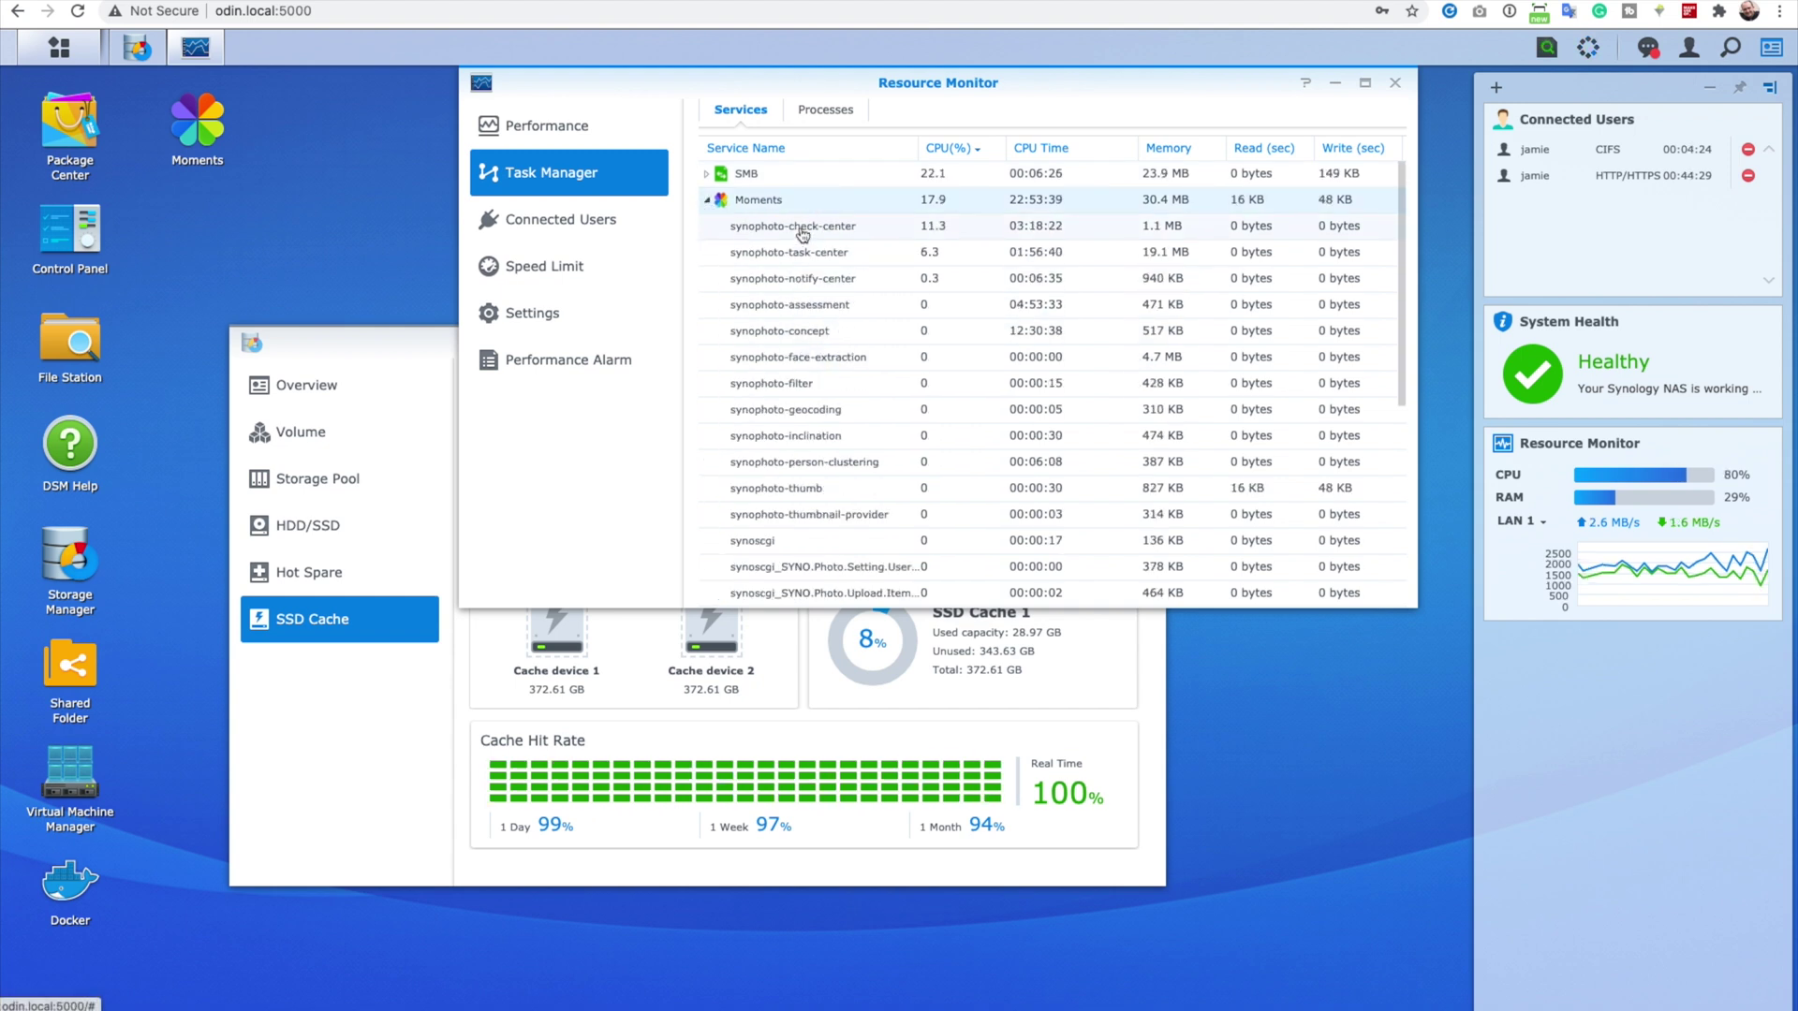
scroll(826, 385, down, 5)
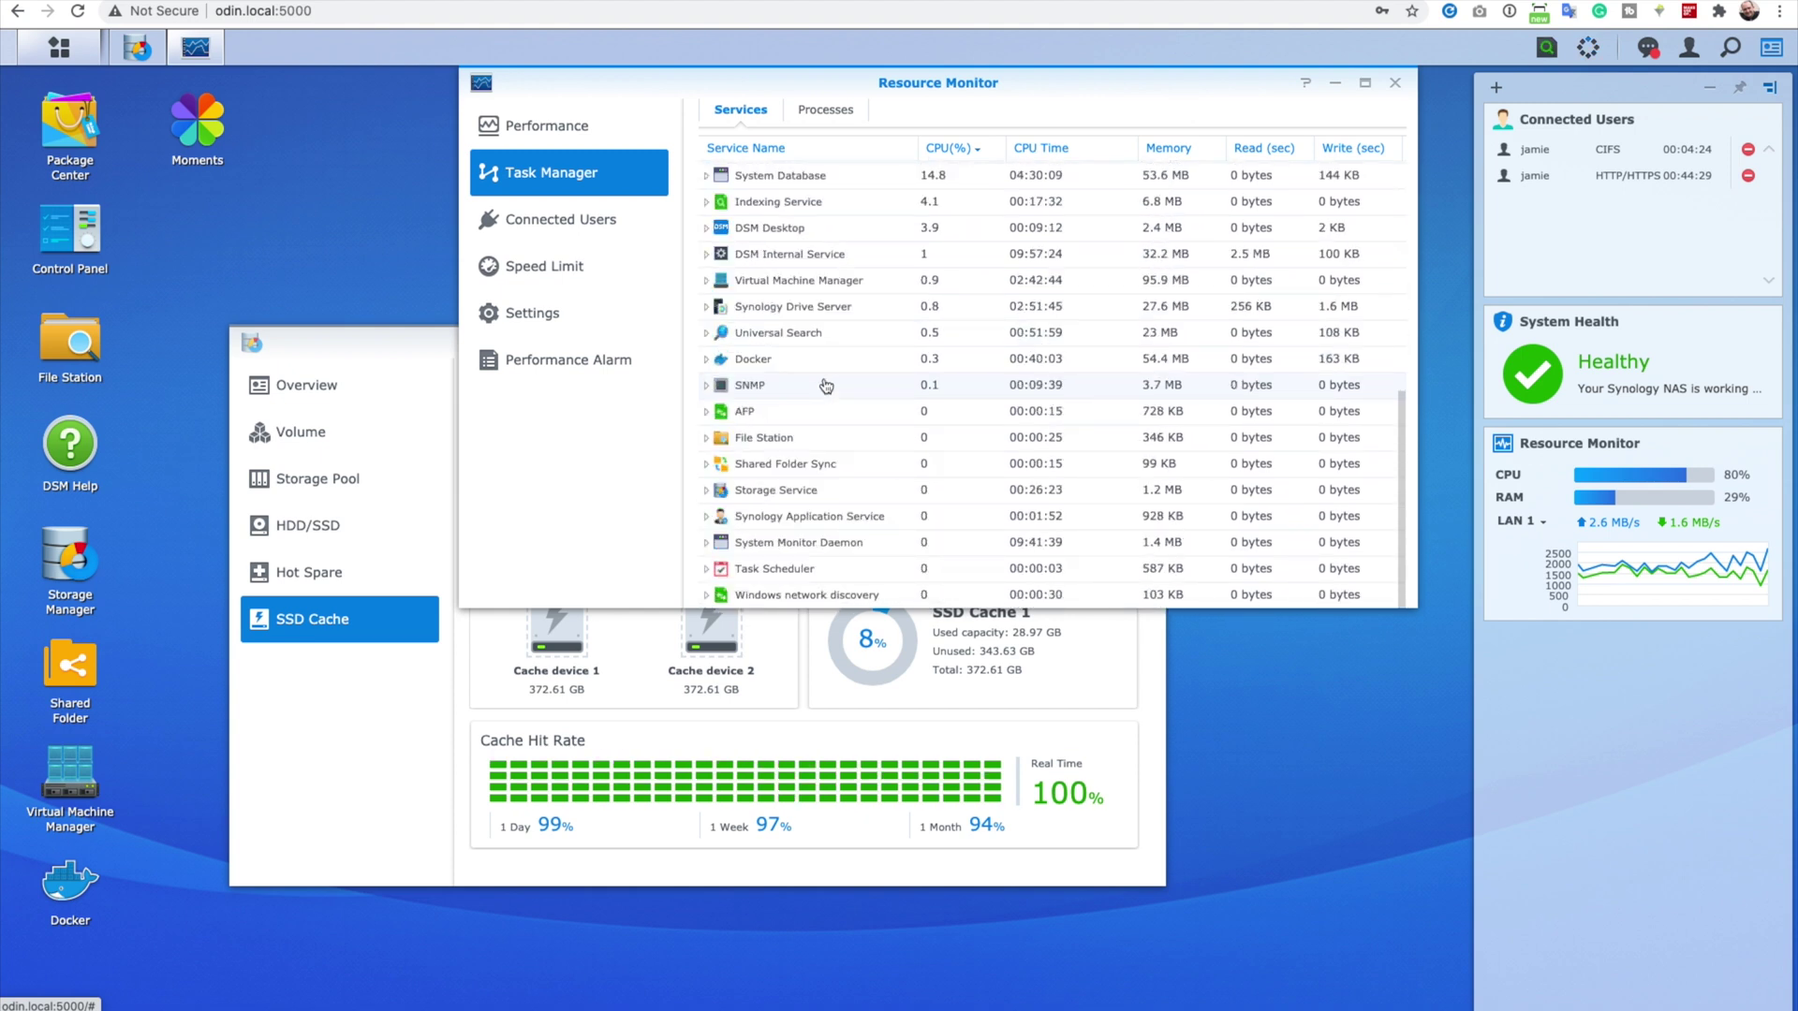
scroll(826, 385, up, 5)
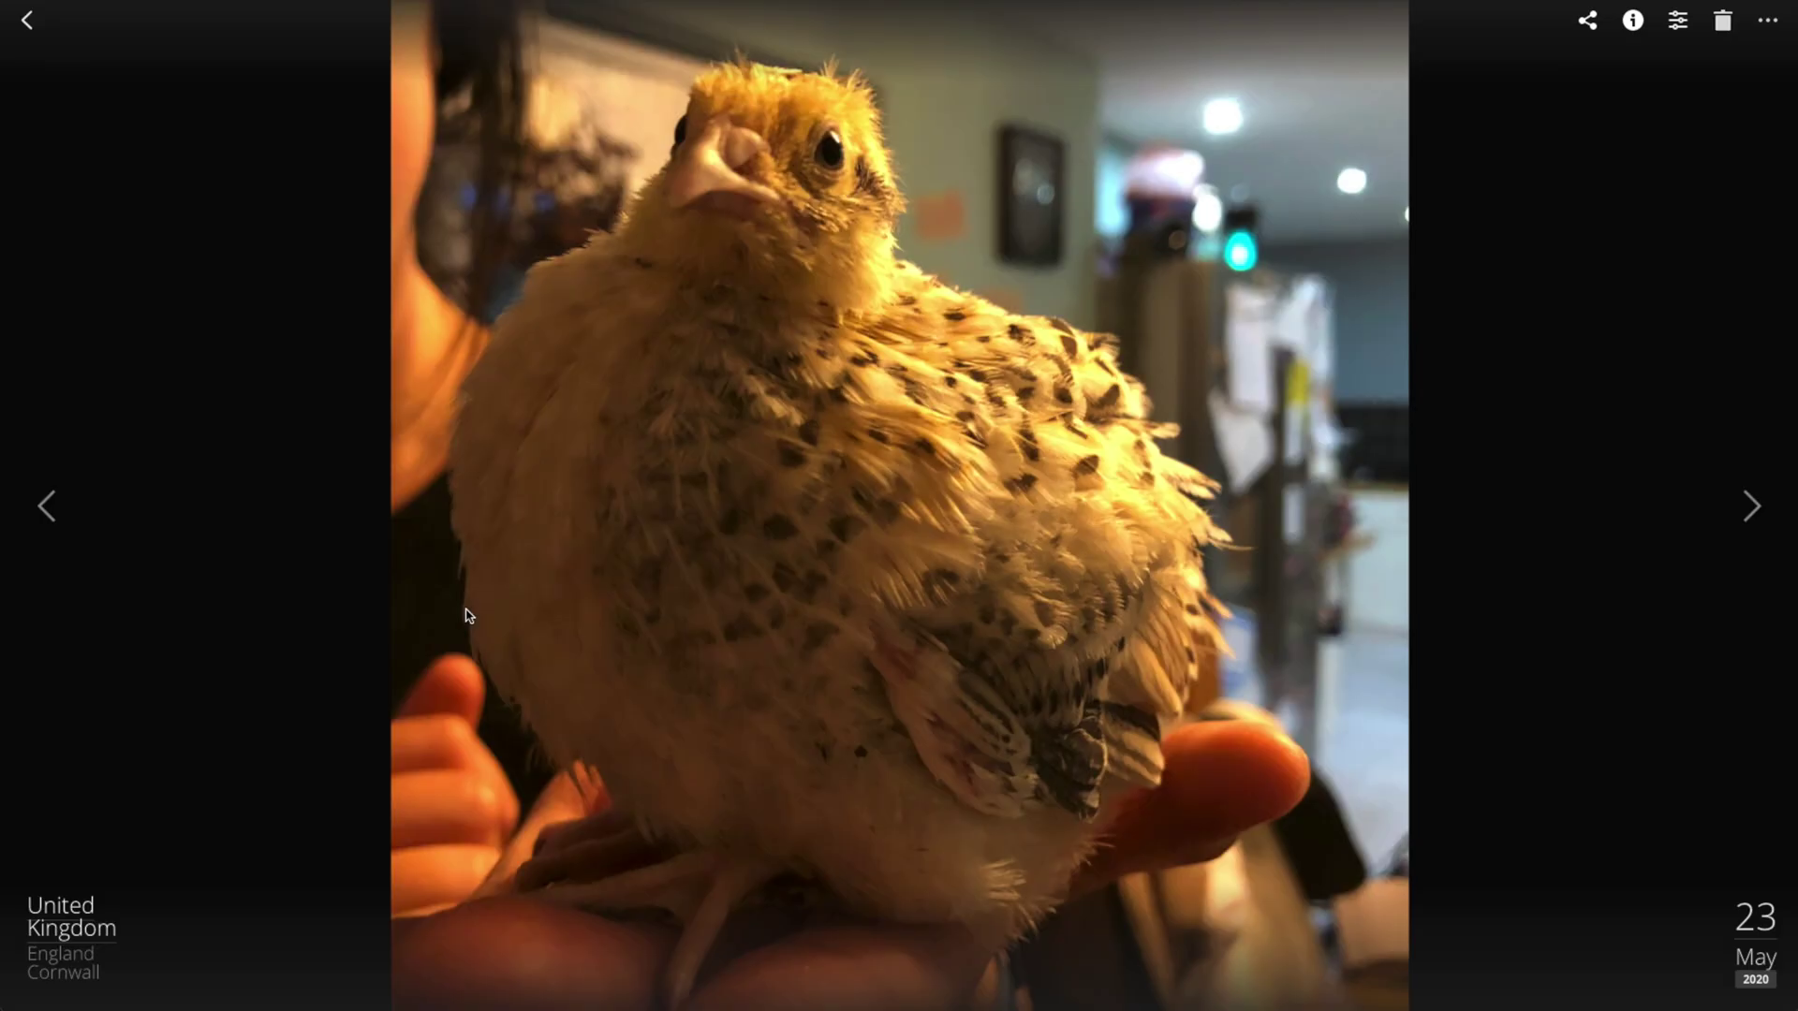
Browse back through the Bird album and open the 04/2020 bird-on-shoulder photo full-screen.
click(45, 506)
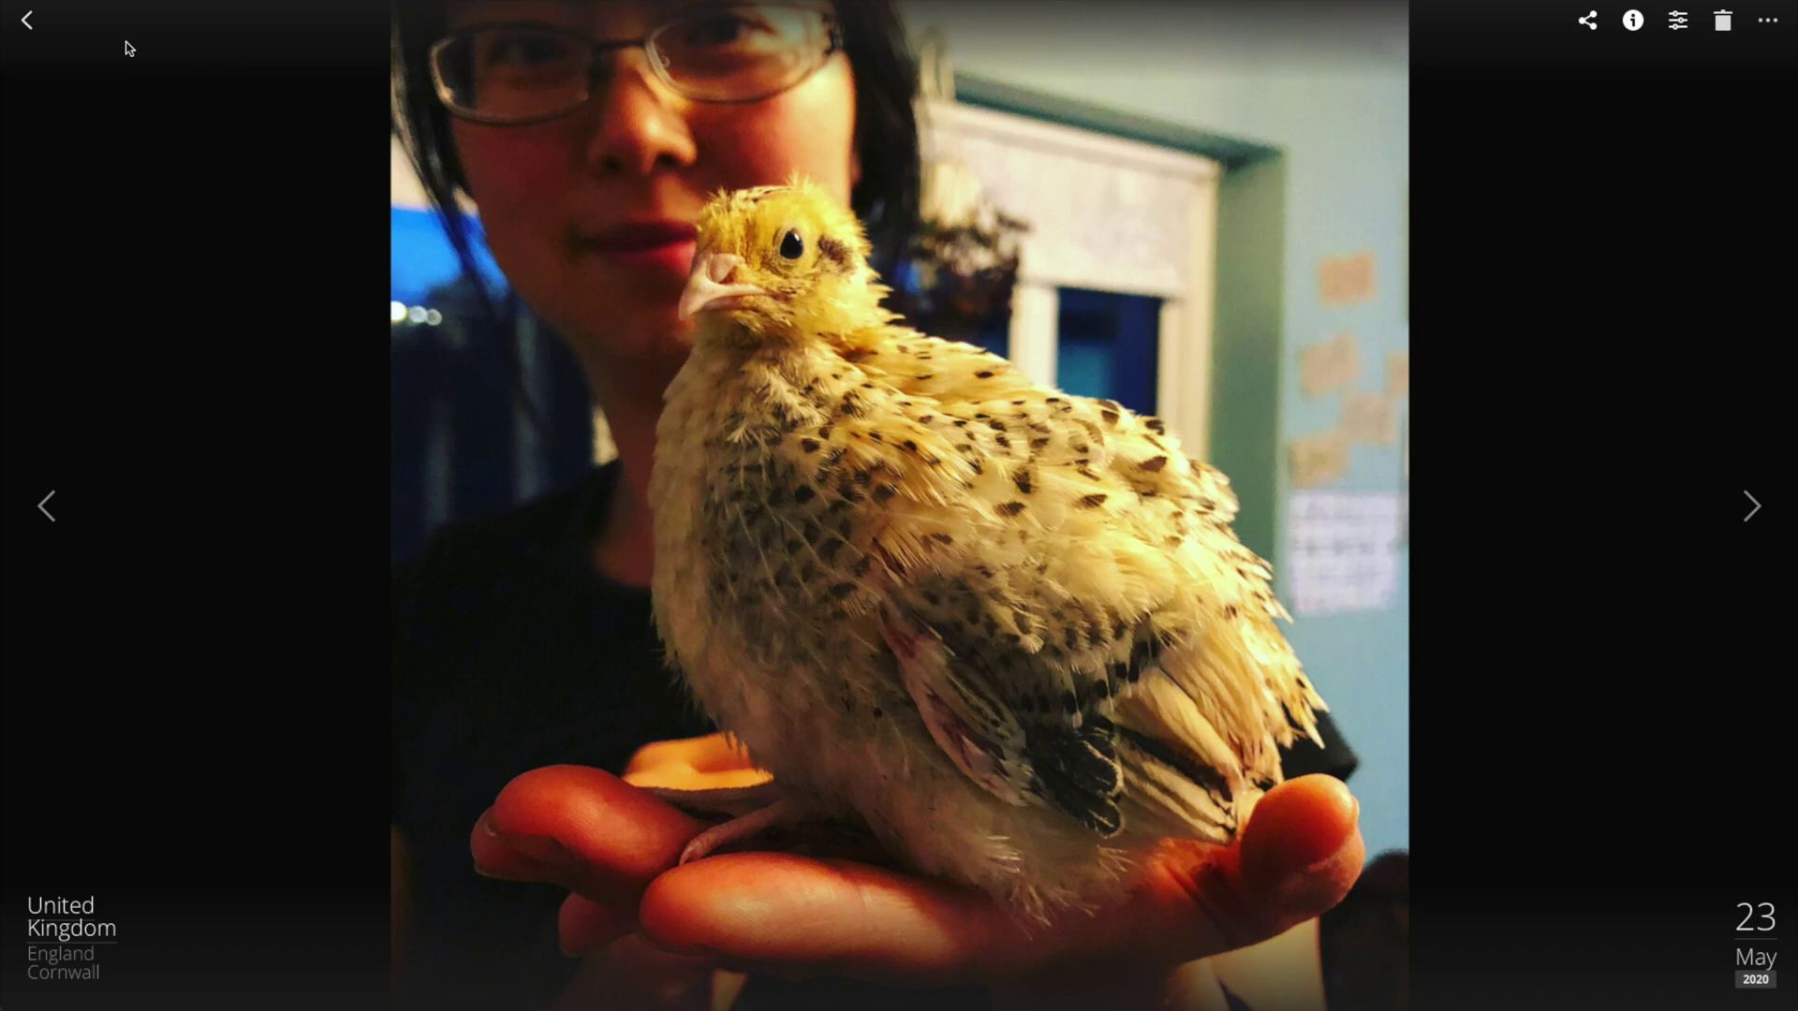
click(27, 20)
scroll(755, 543, down, 1)
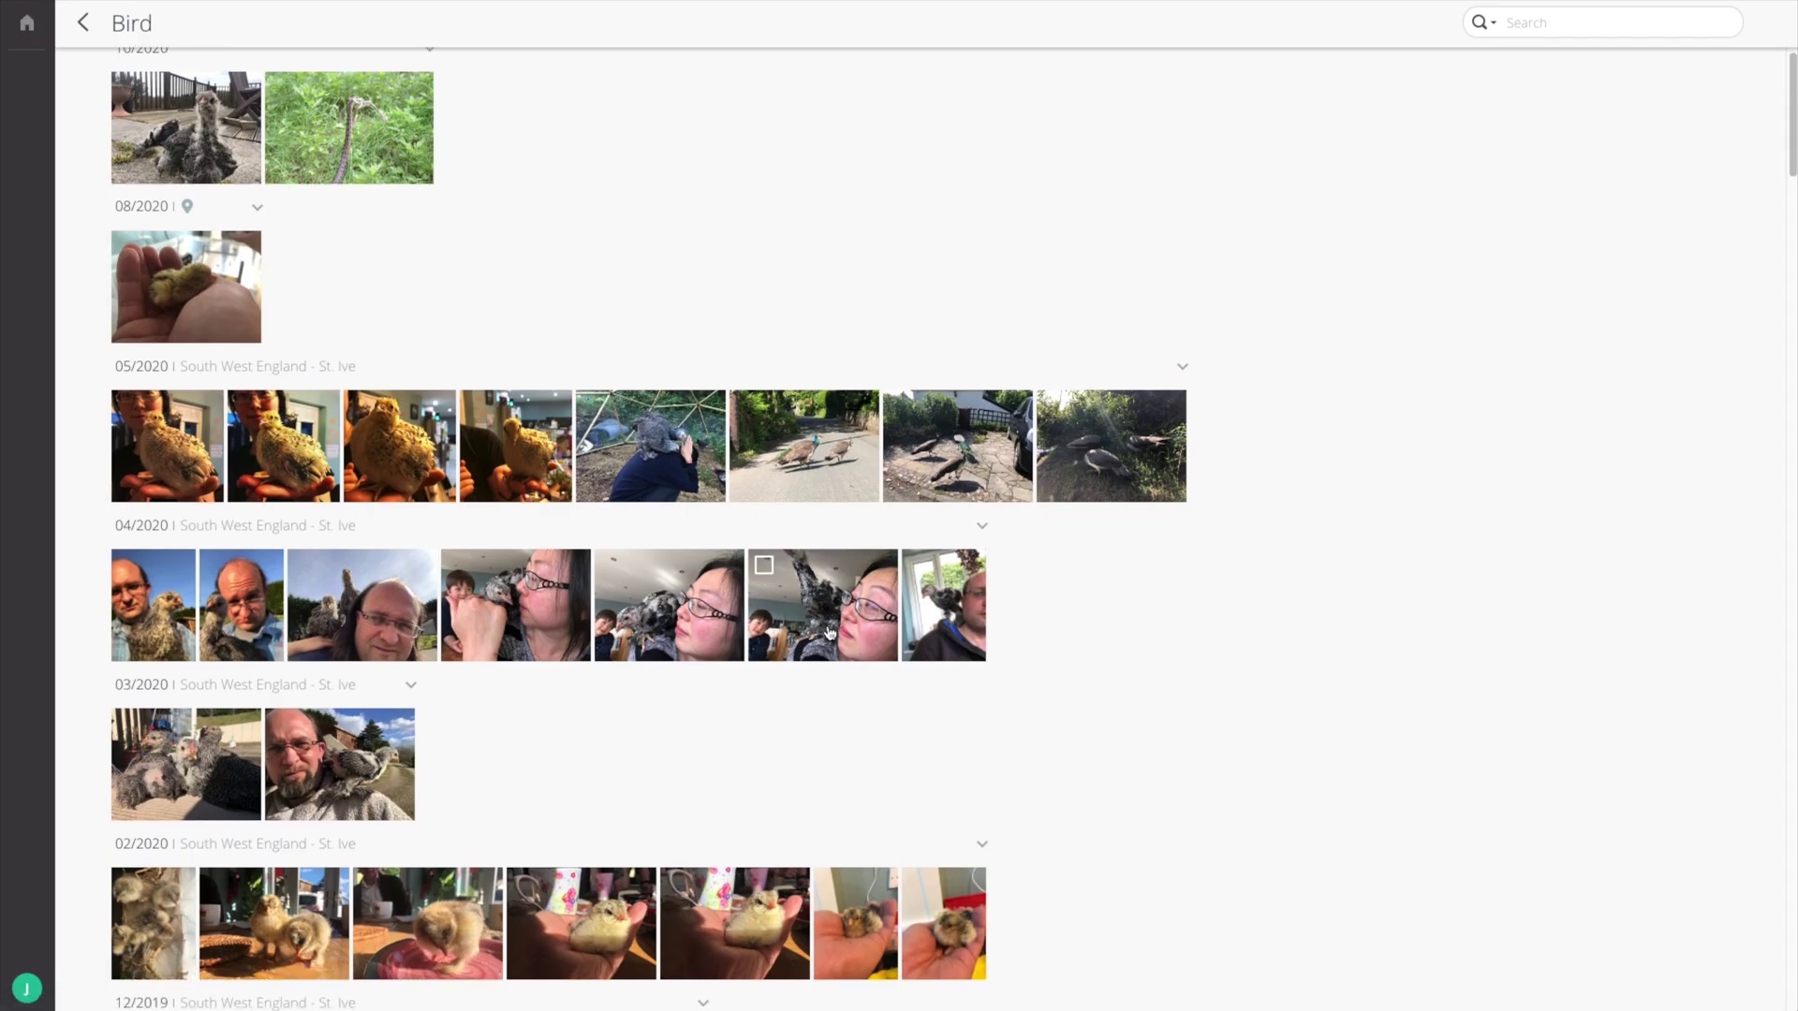
click(828, 632)
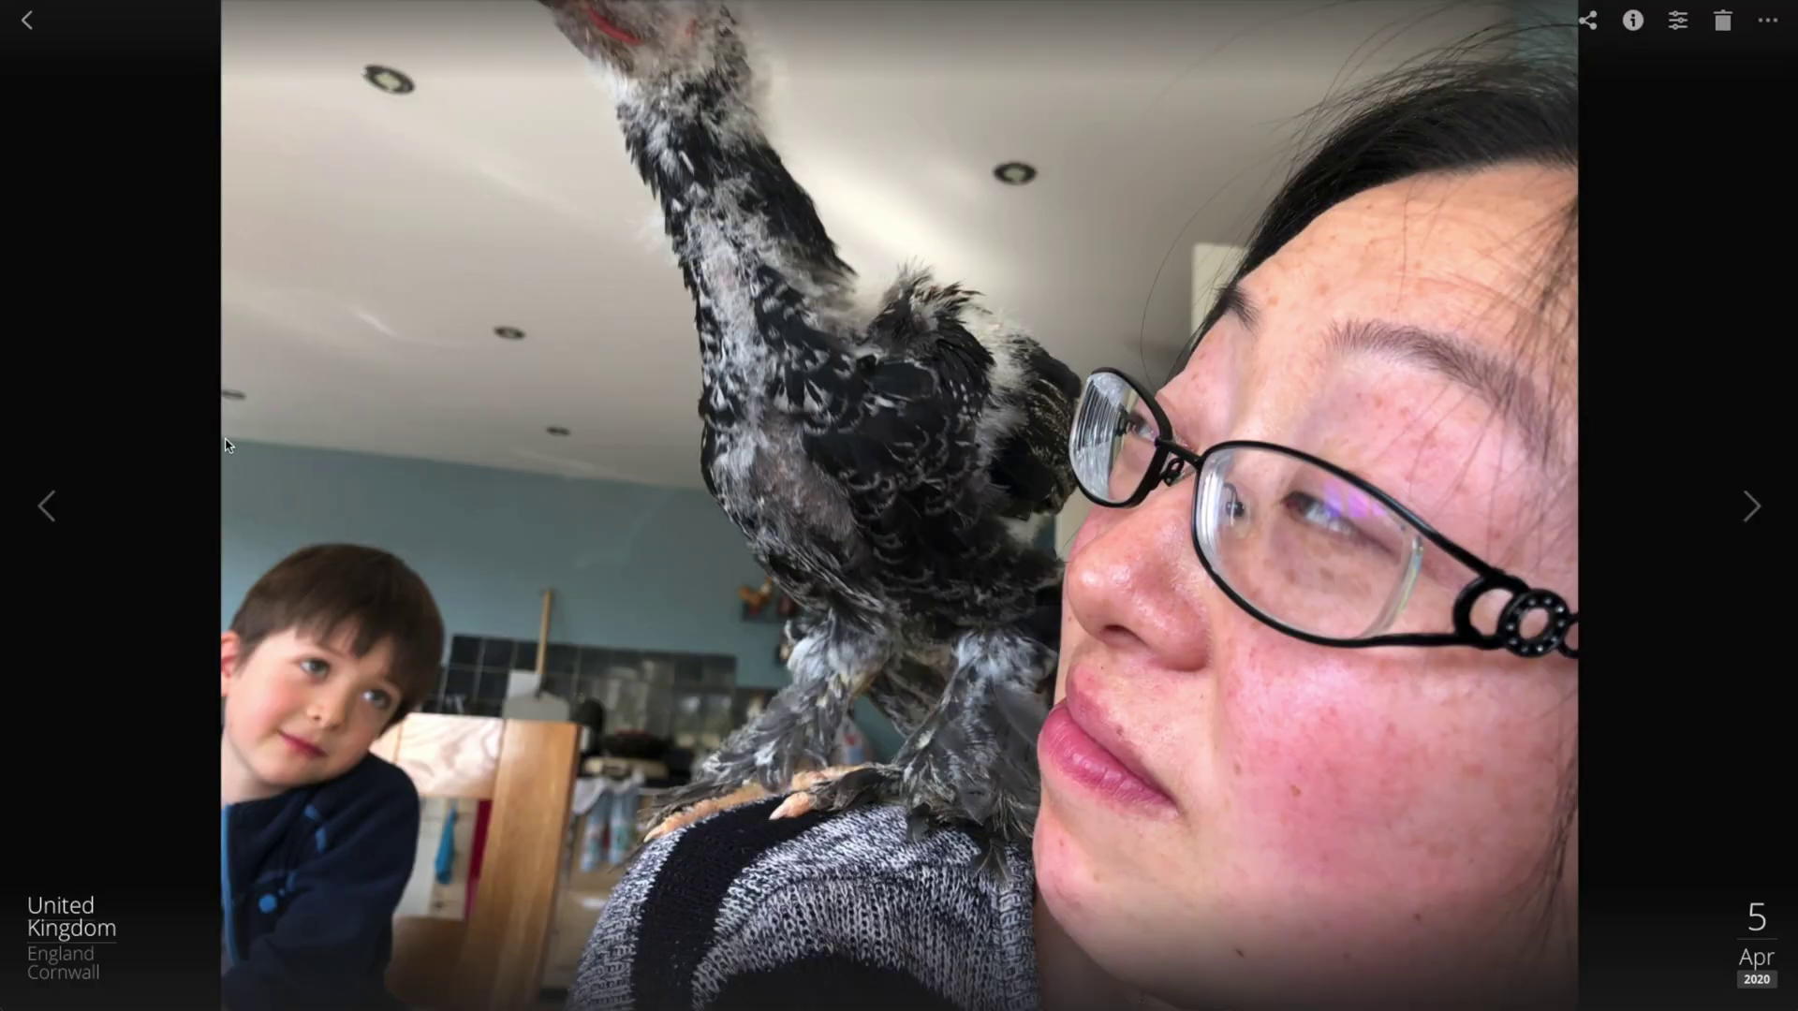
Return to the Bird album grid and open the 03/2020 photo of the man with the chick.
click(48, 514)
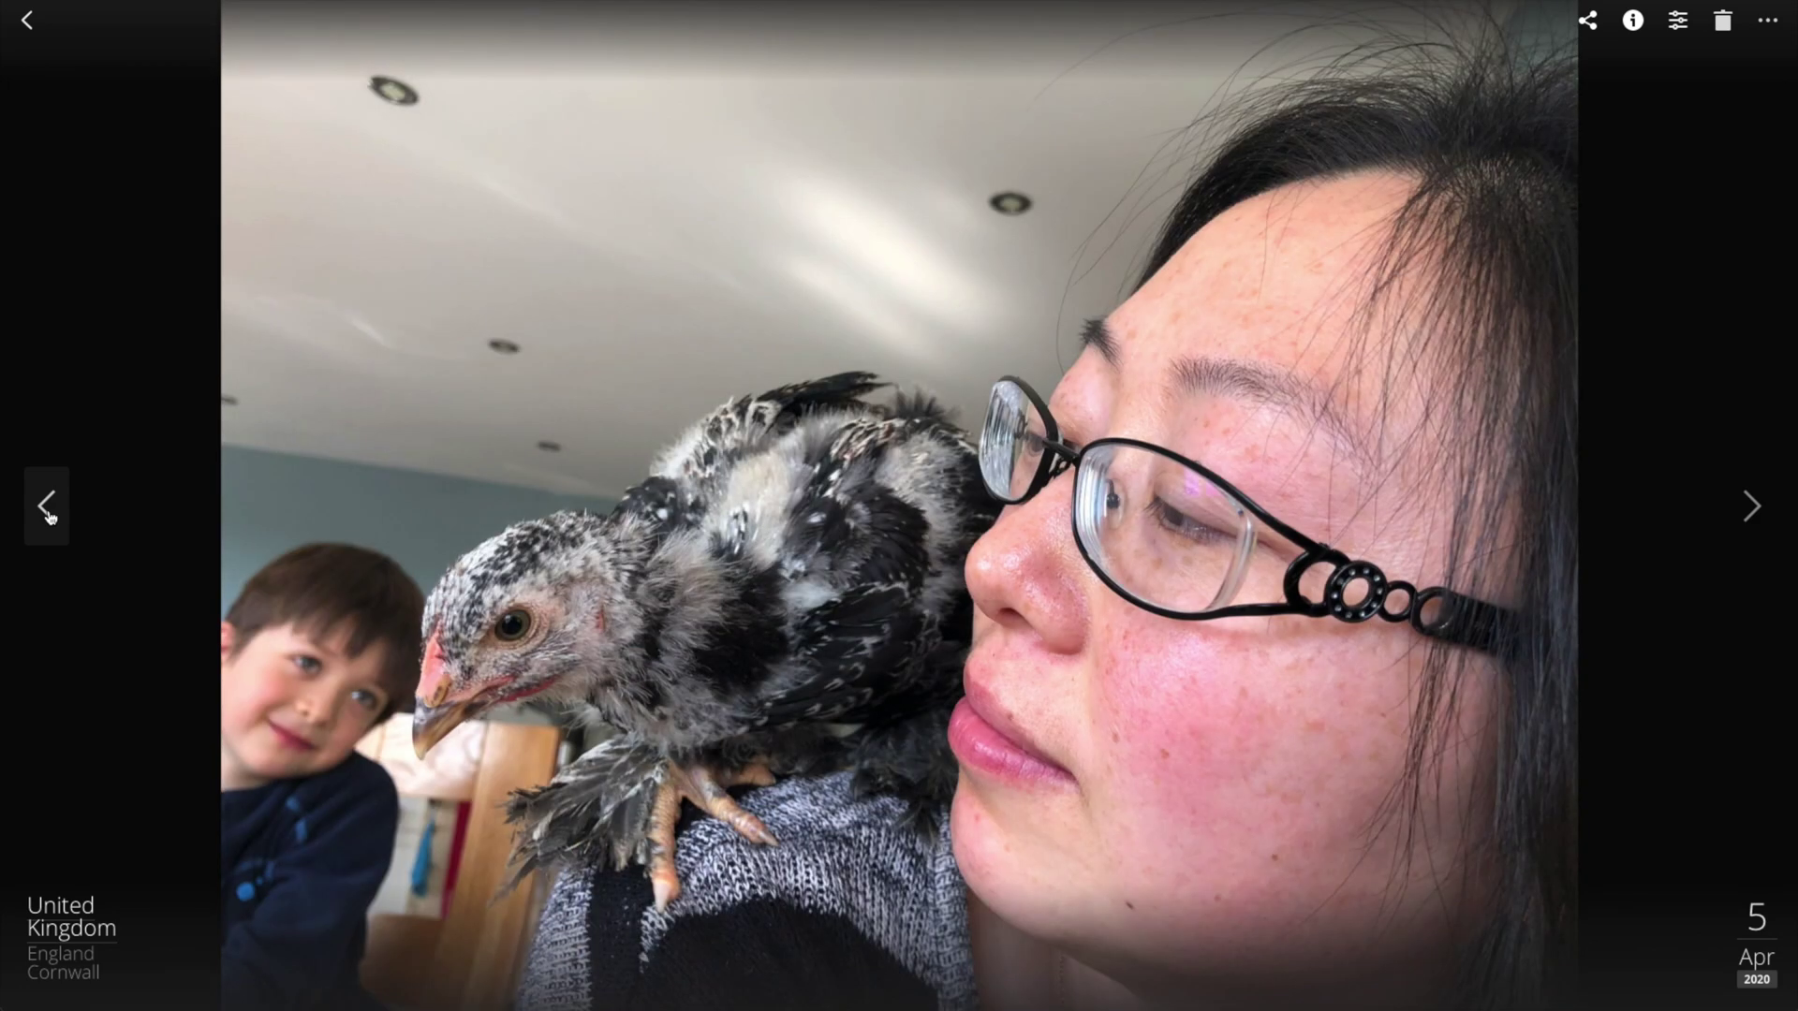
click(31, 21)
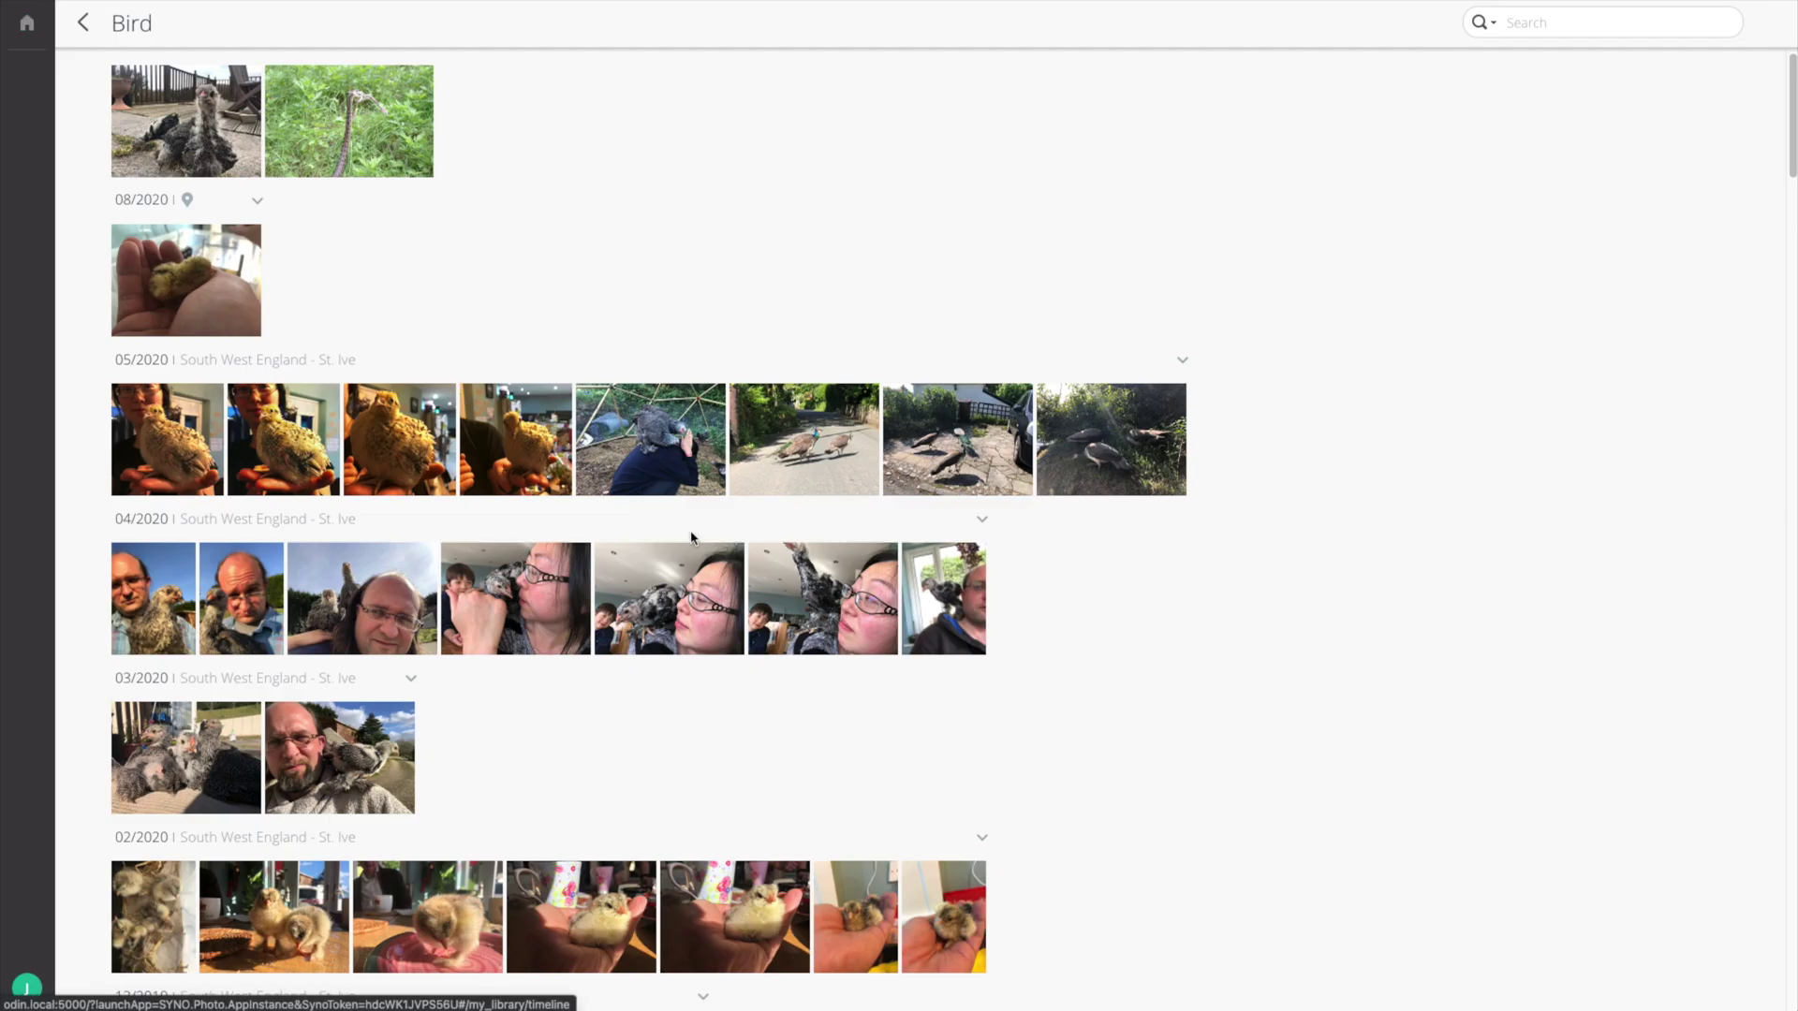
scroll(697, 553, down, 4)
scroll(696, 558, down, 2)
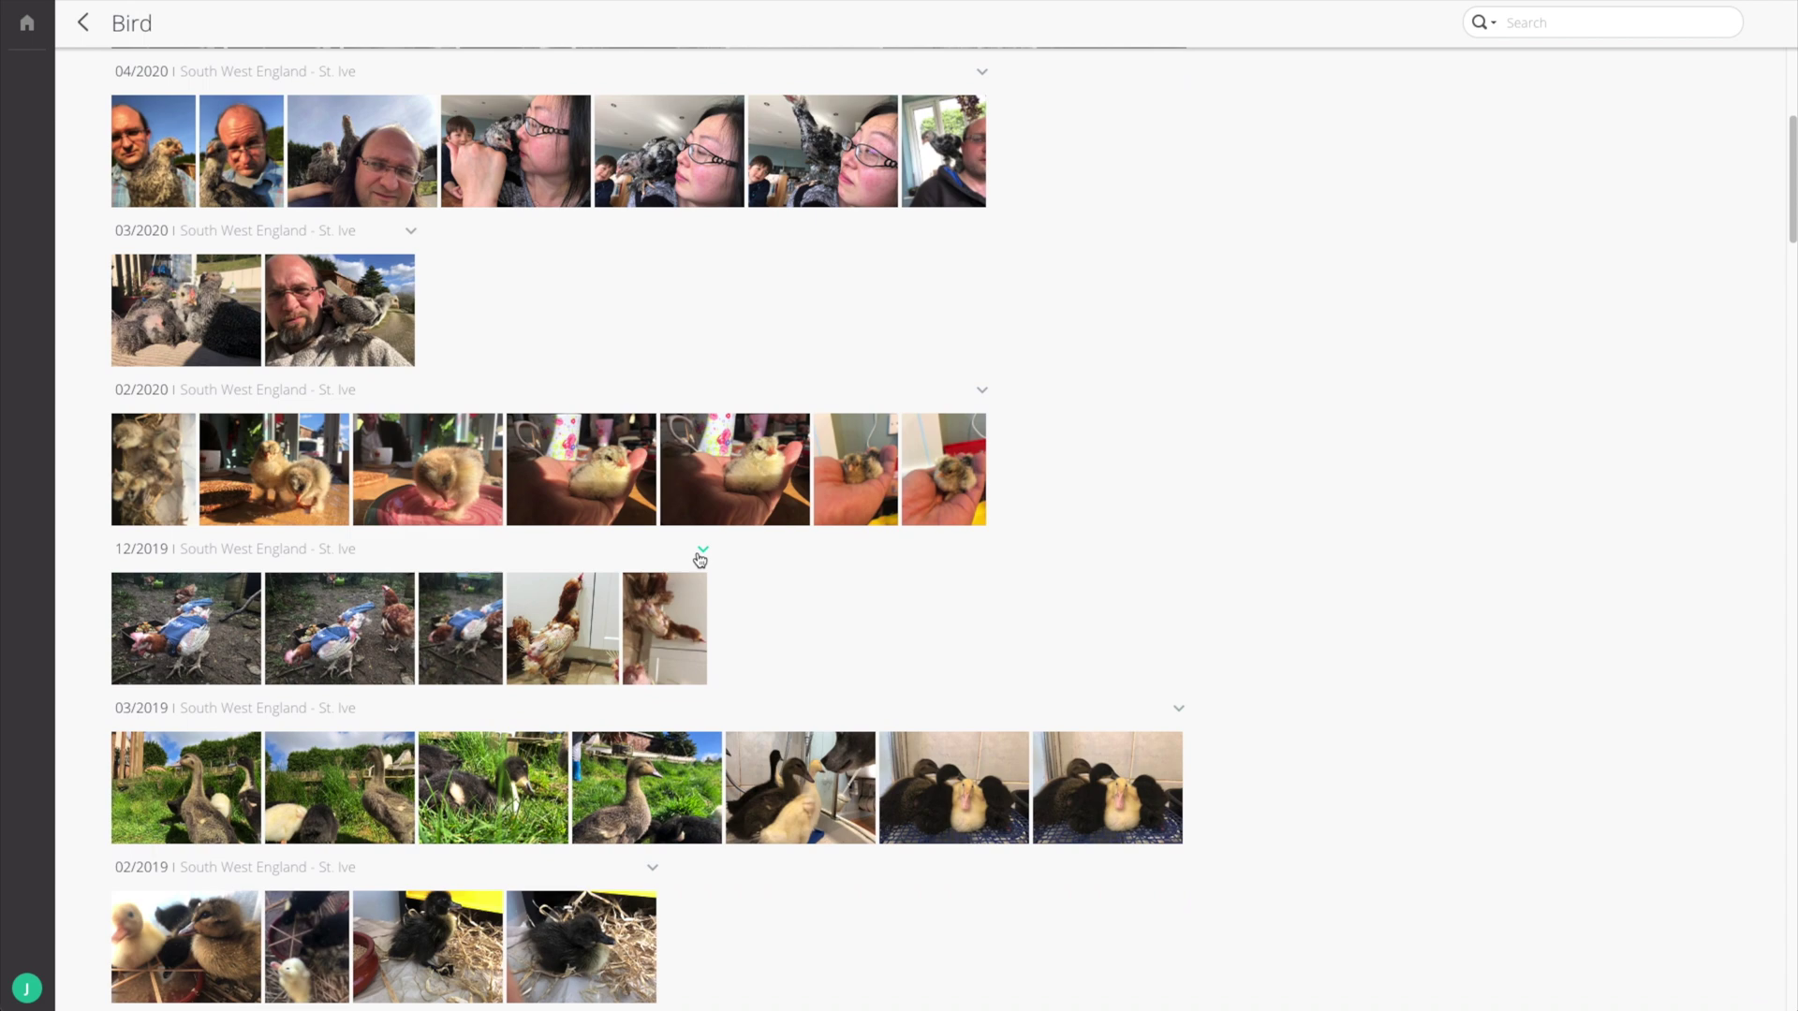
click(330, 300)
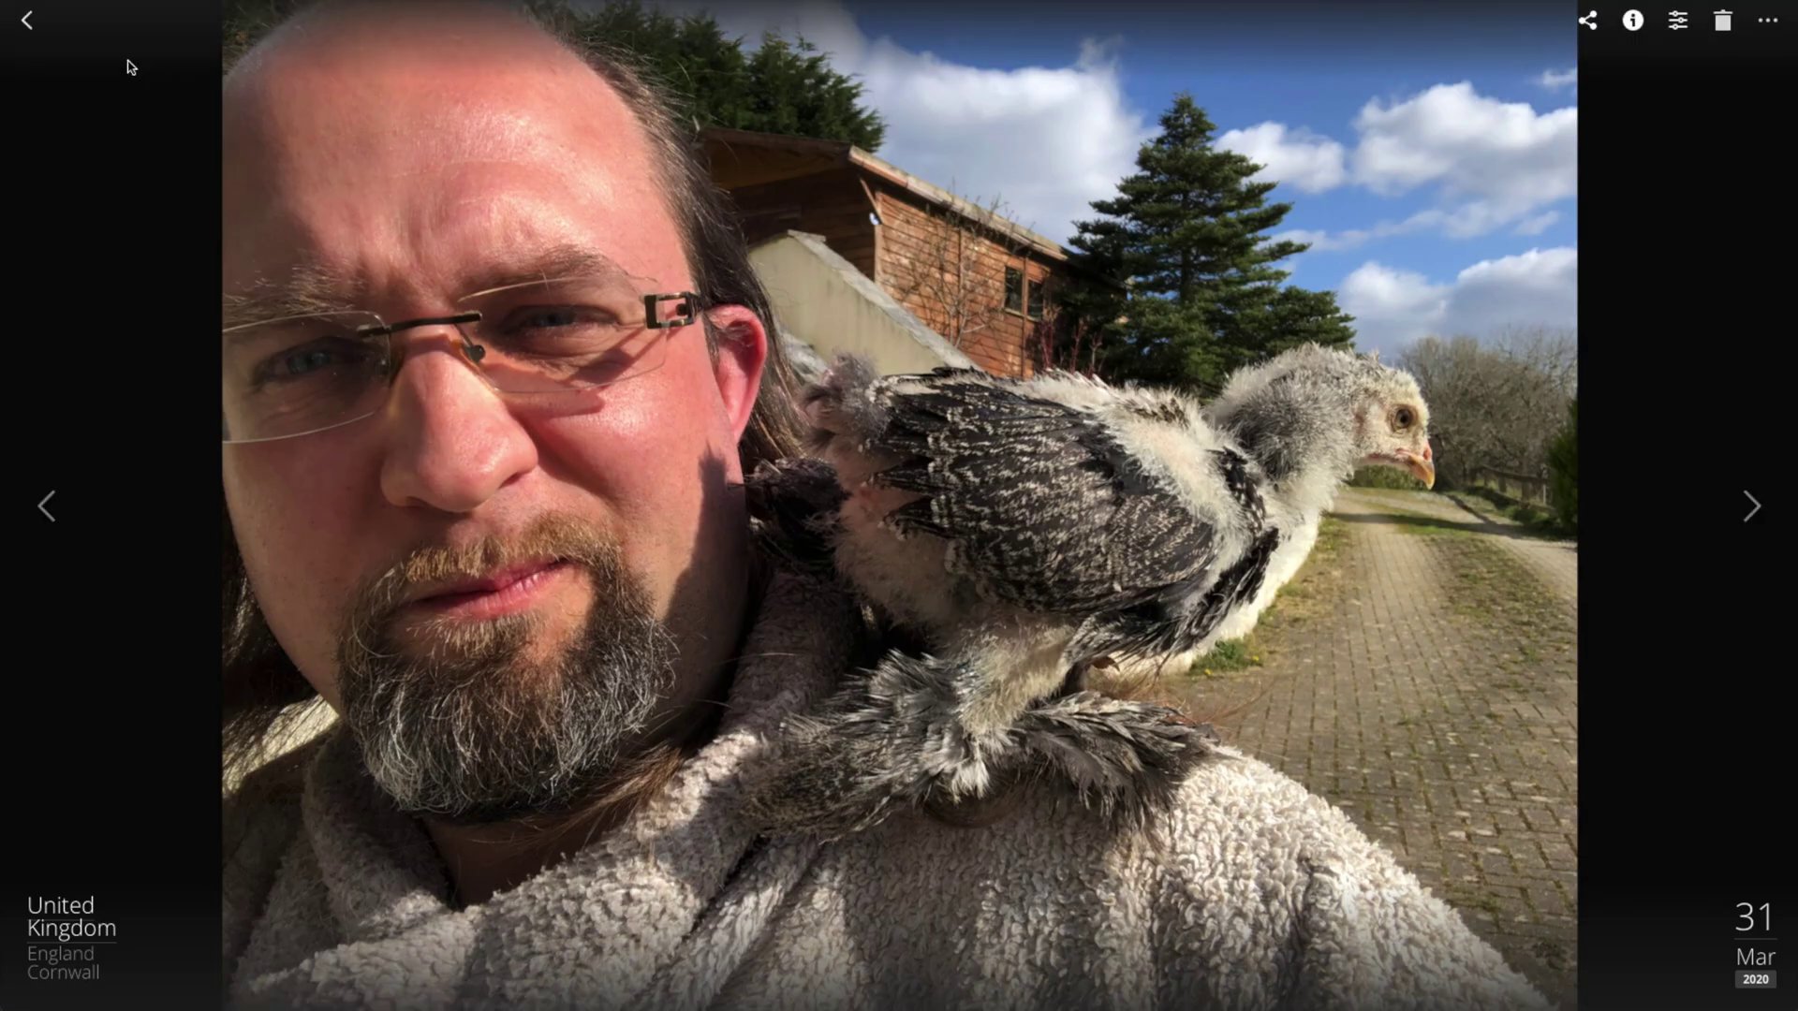